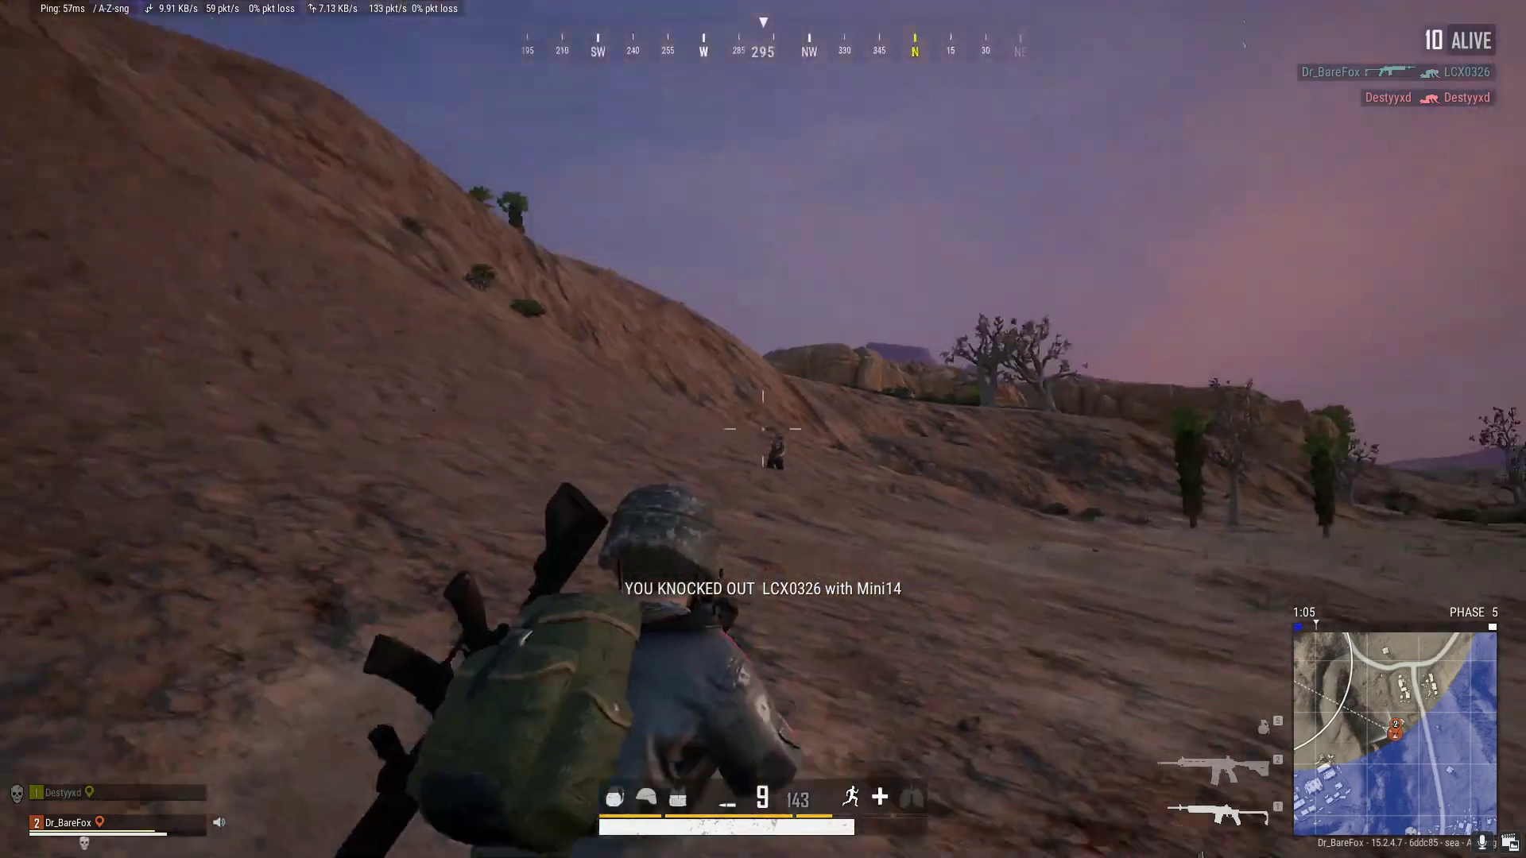
key(r)
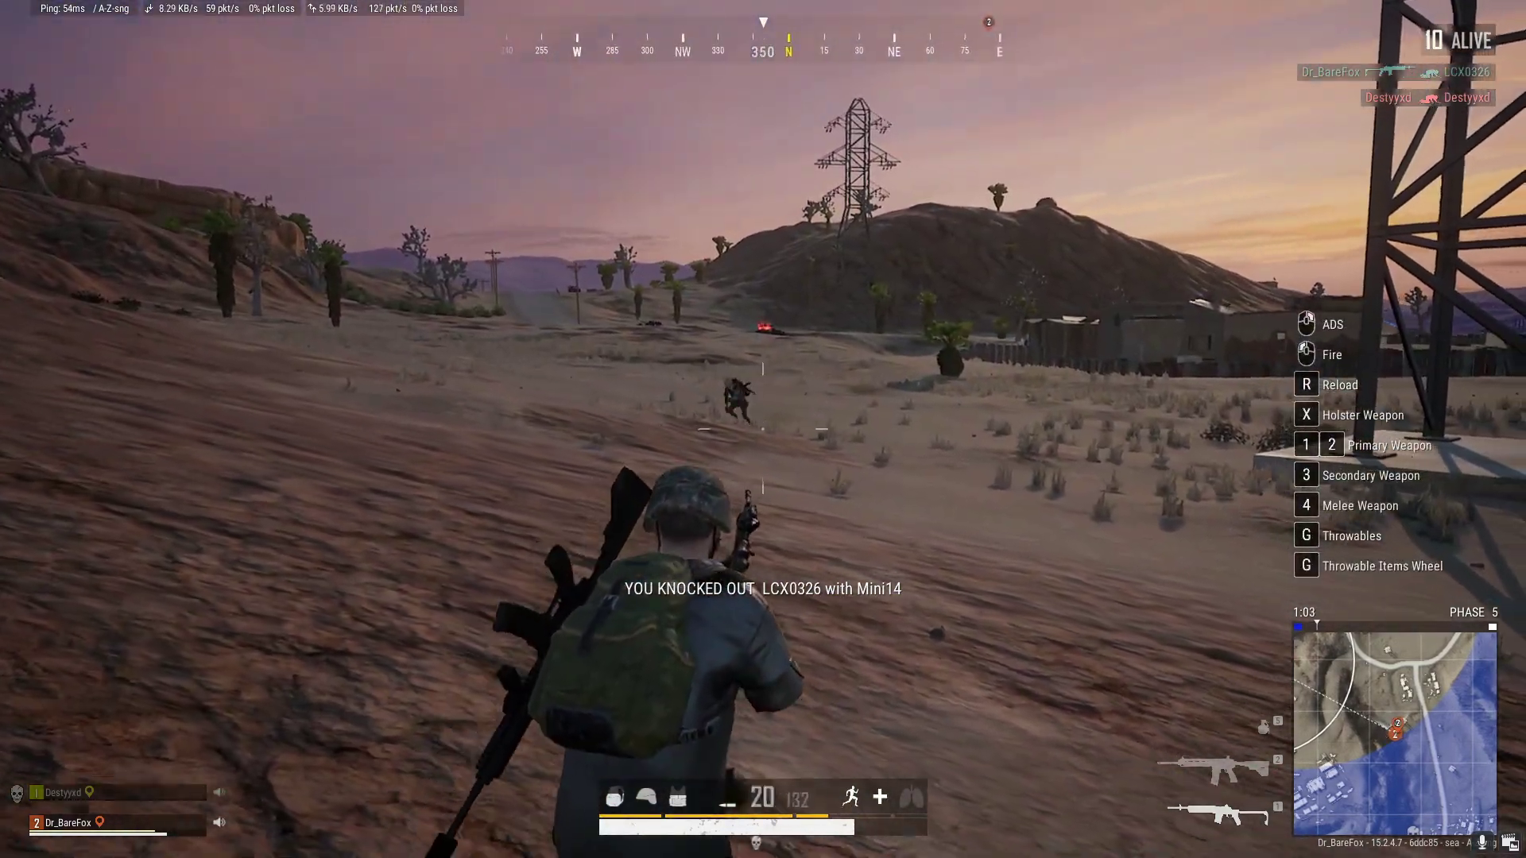
key(2)
right_click(763, 429)
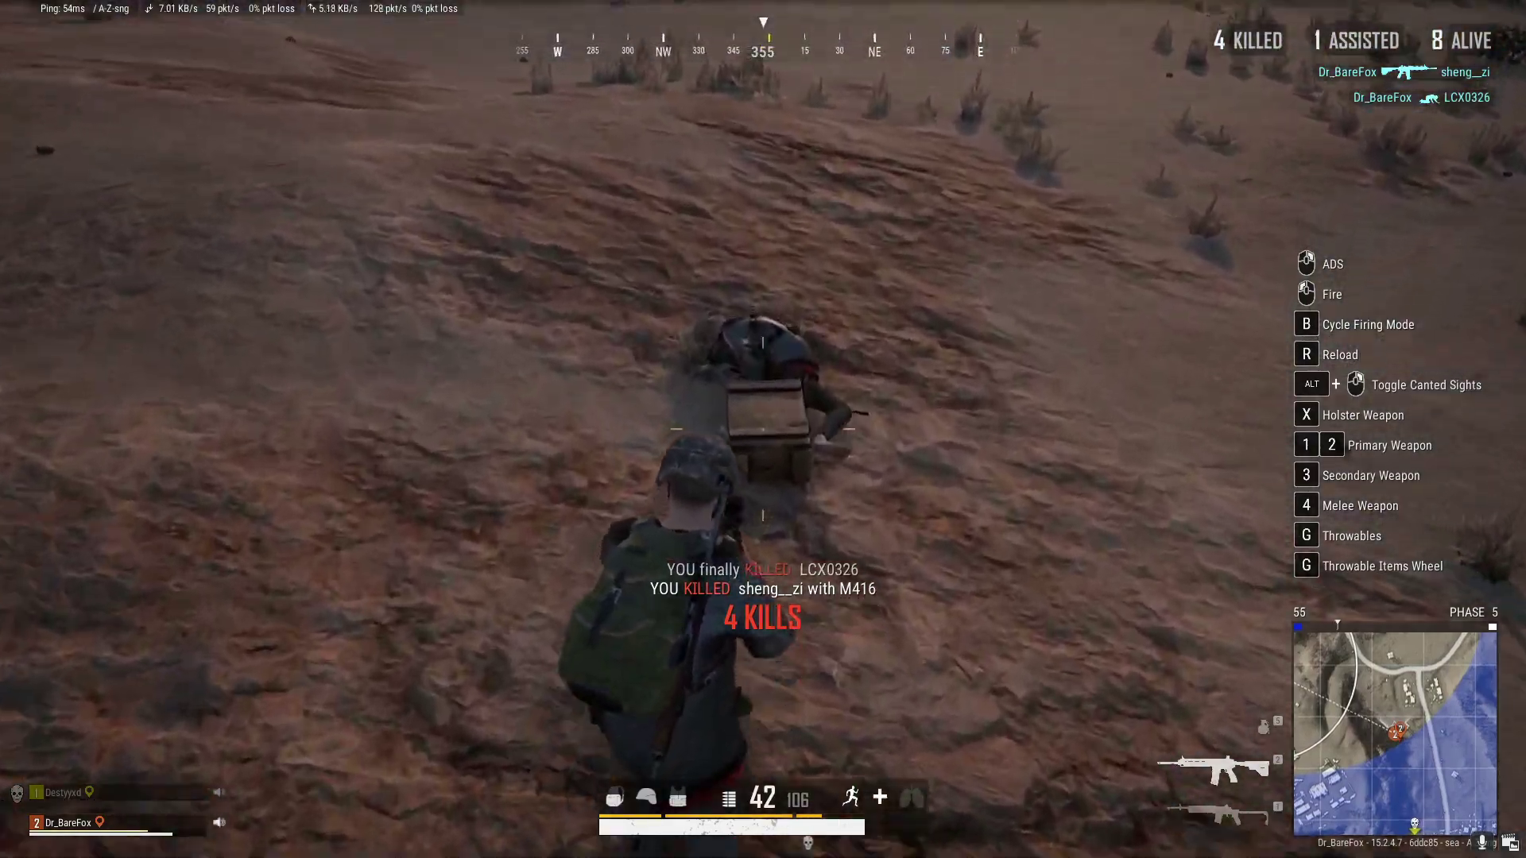
key(Tab)
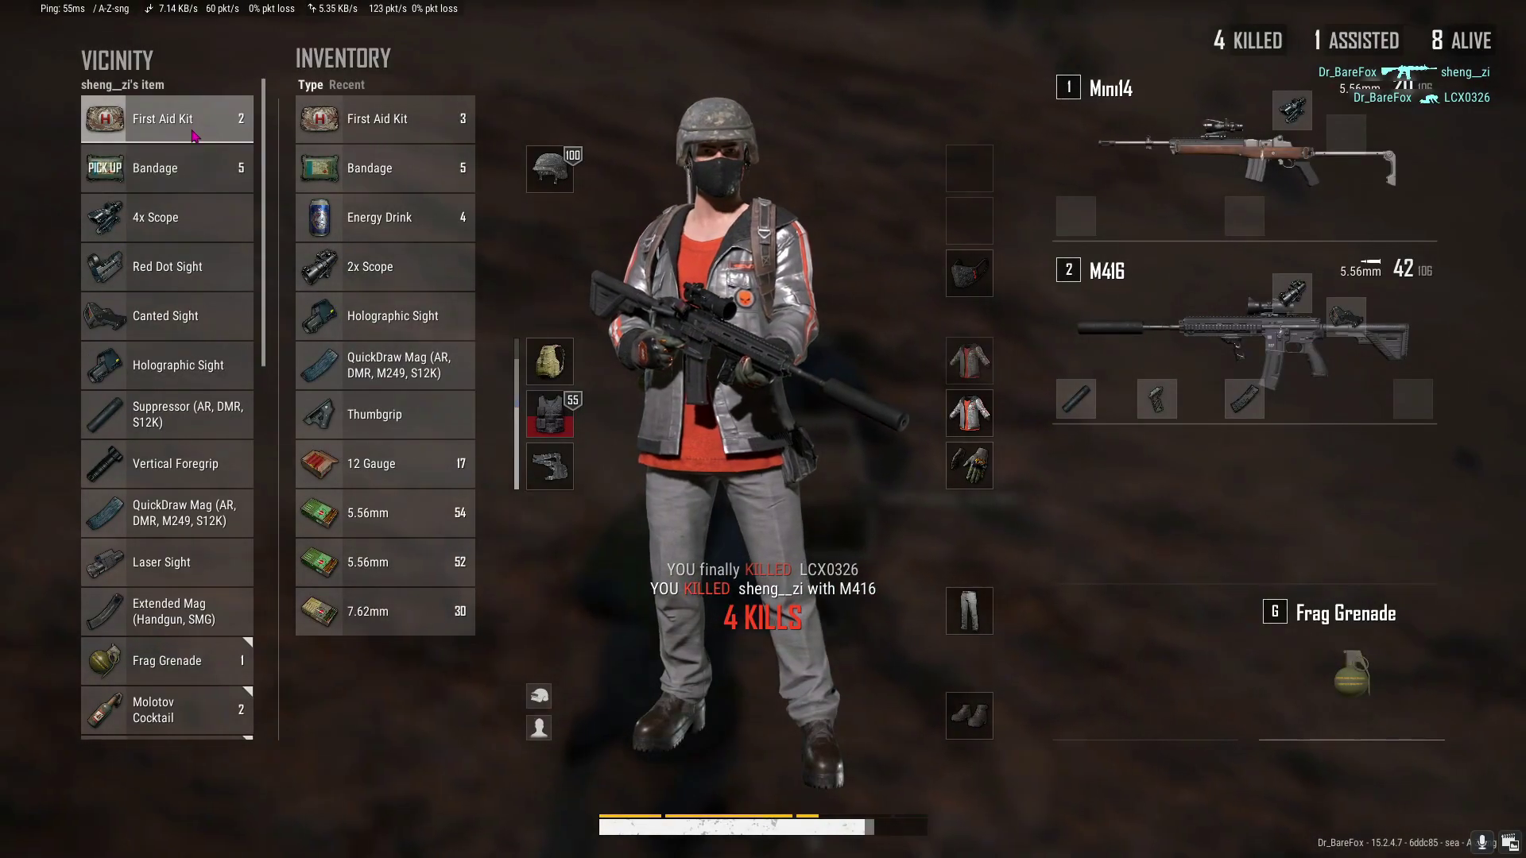
right_click(193, 132)
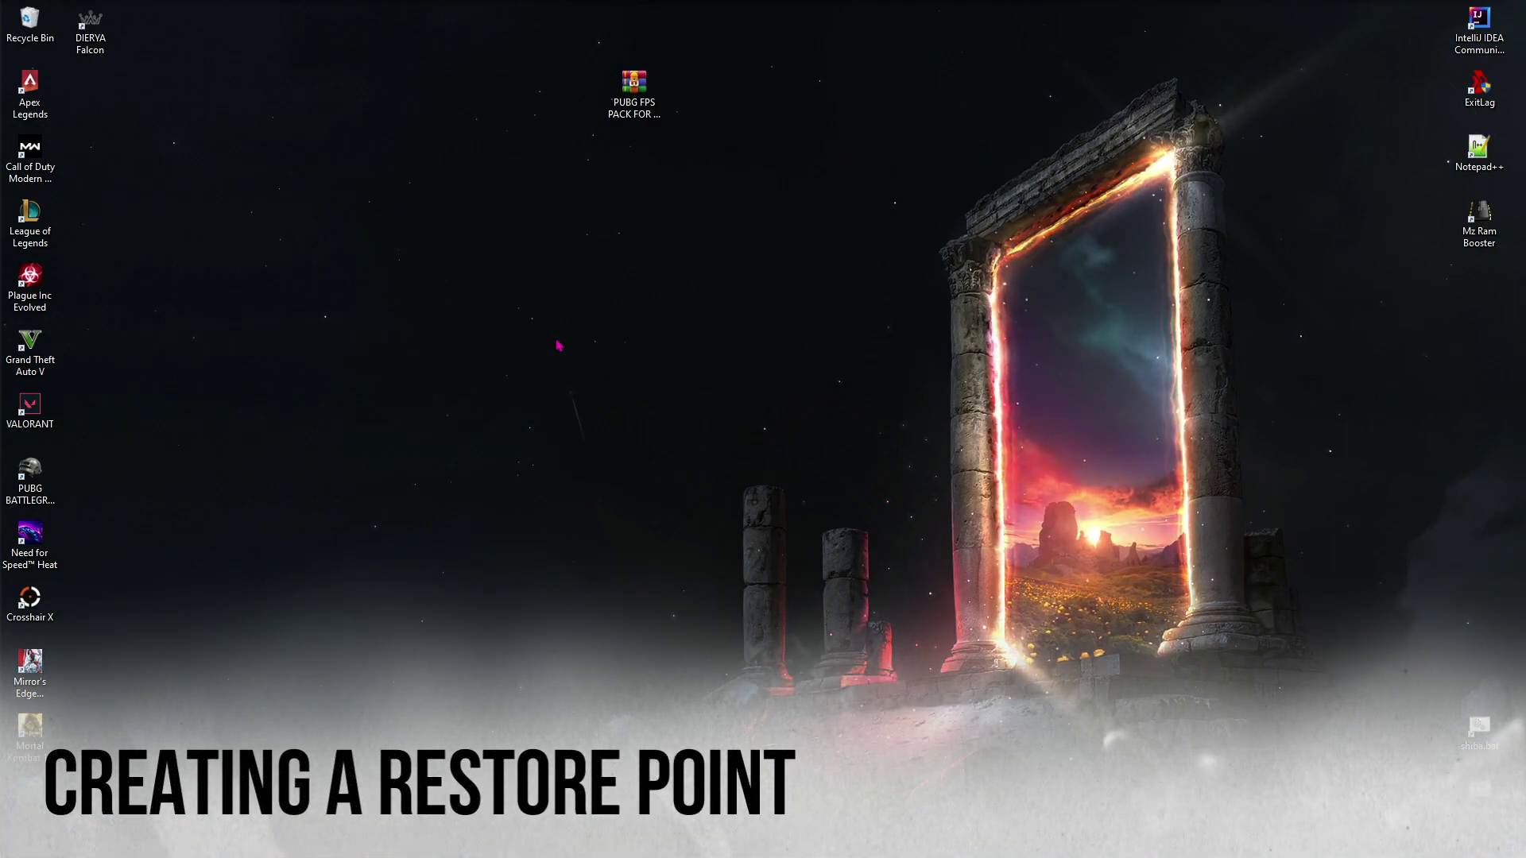
Find and open the Create a restore point settings of Windows
key(super)
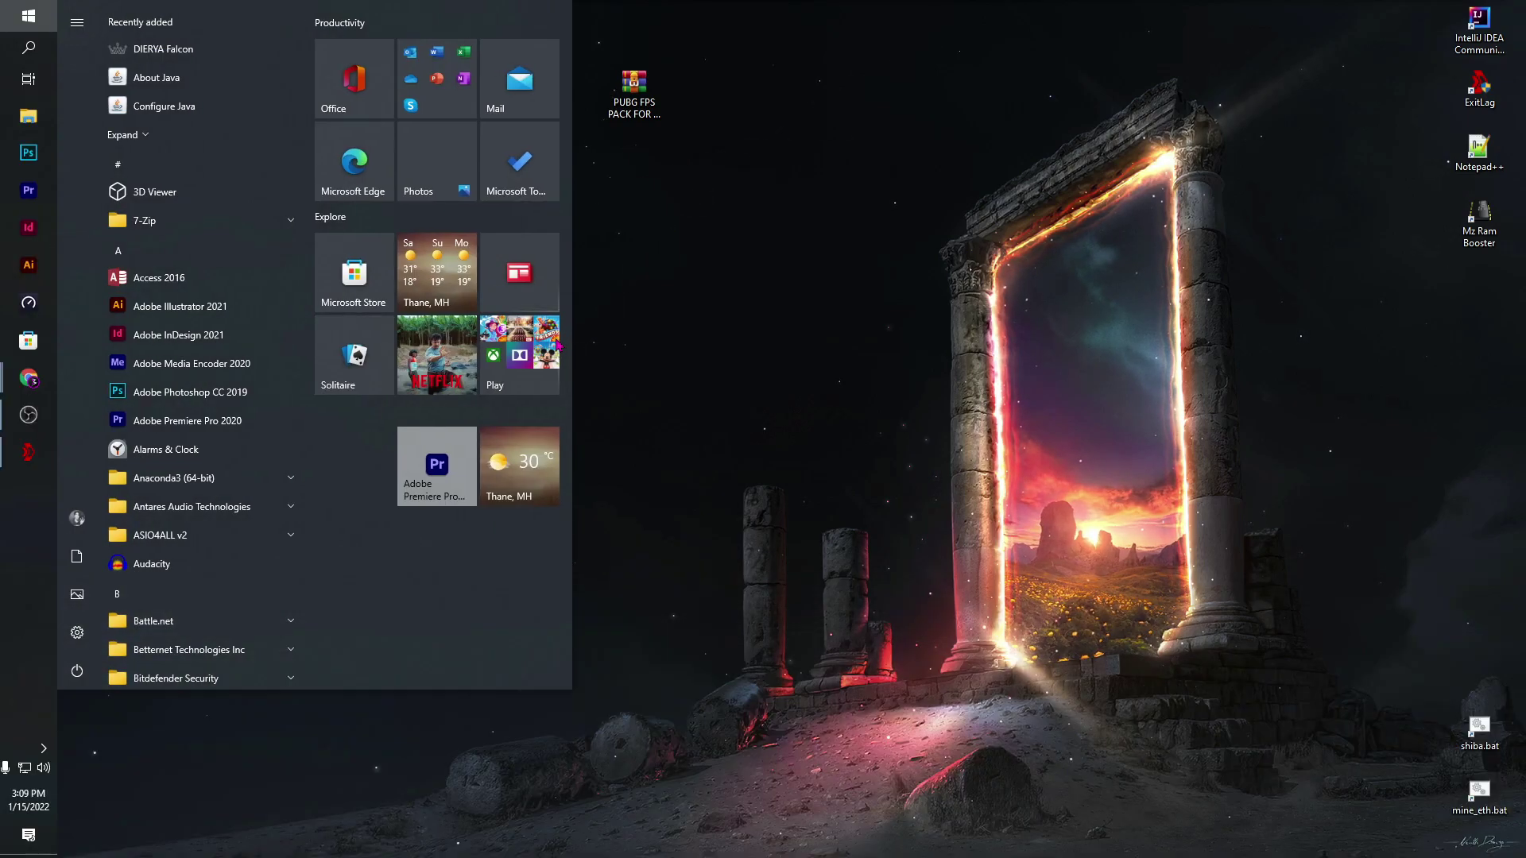
text(create)
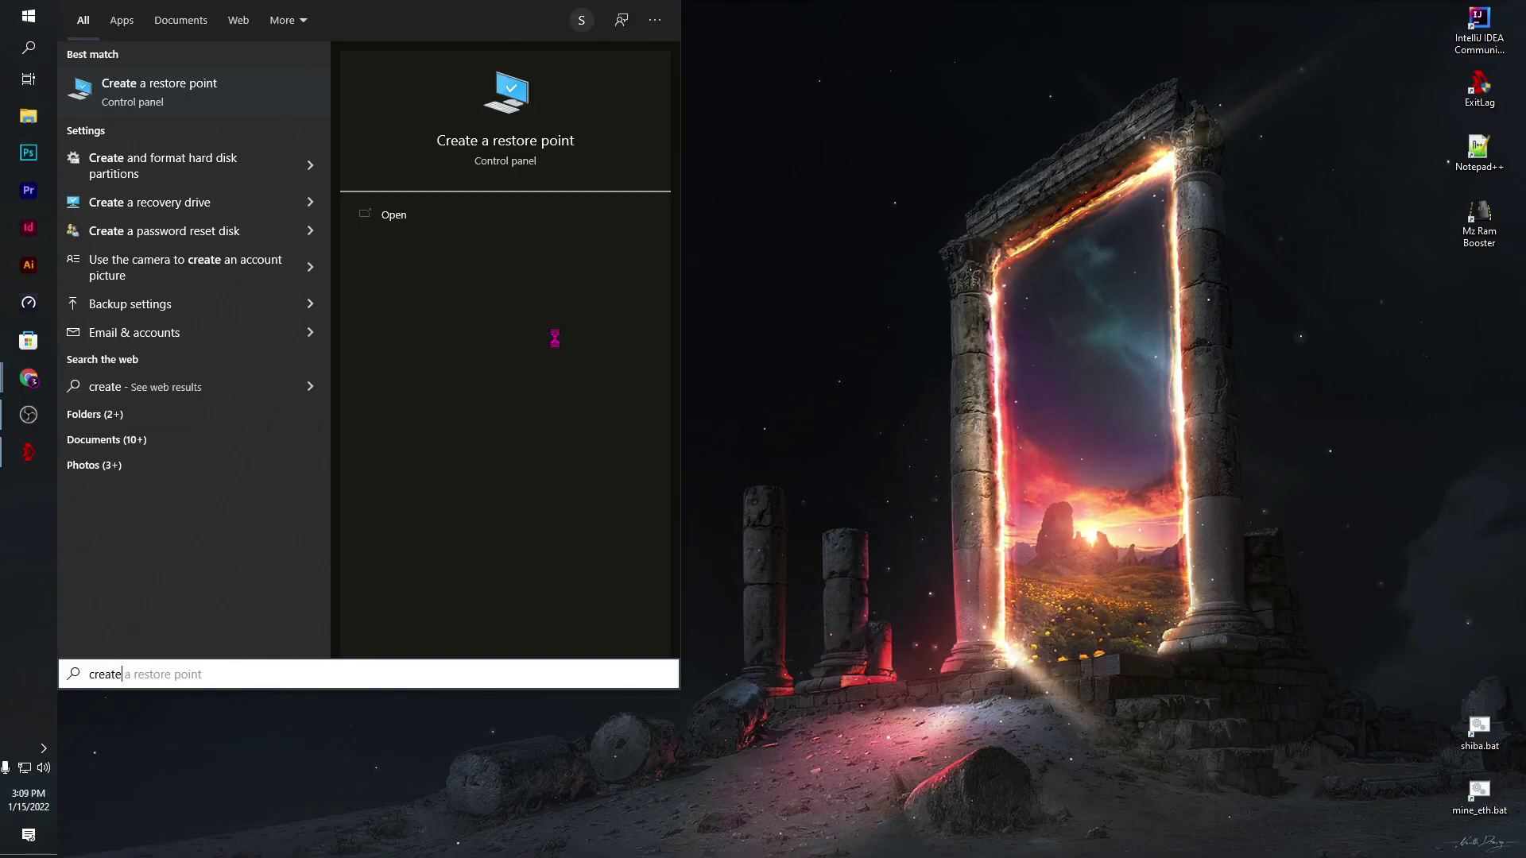
key(Return)
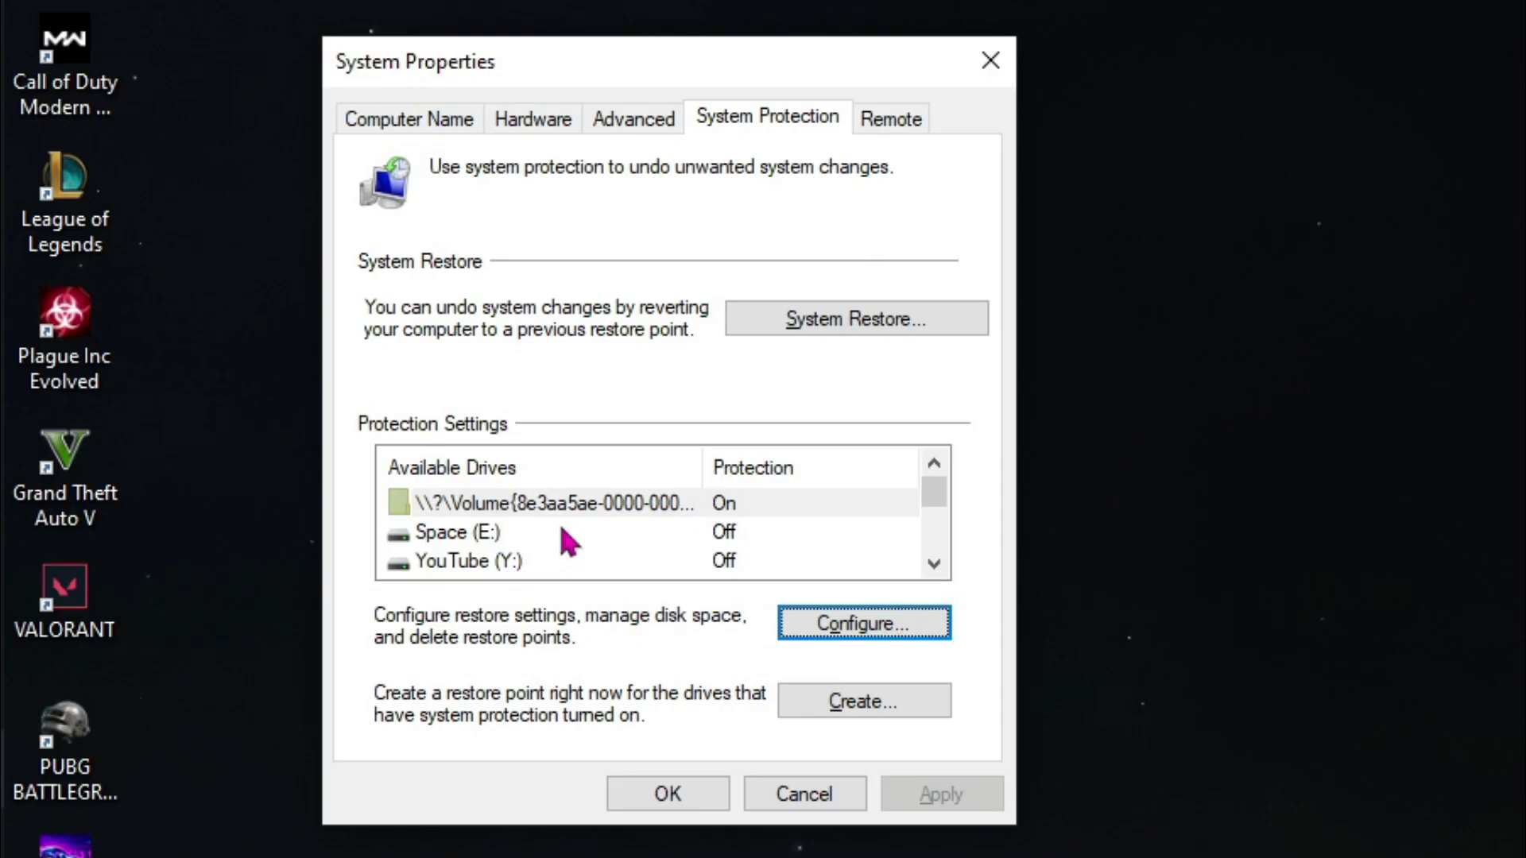
Open the protection configuration of Local Disk (C:), make sure system protection is turned on, and close it
scroll(264, 380, down, 1)
click(437, 565)
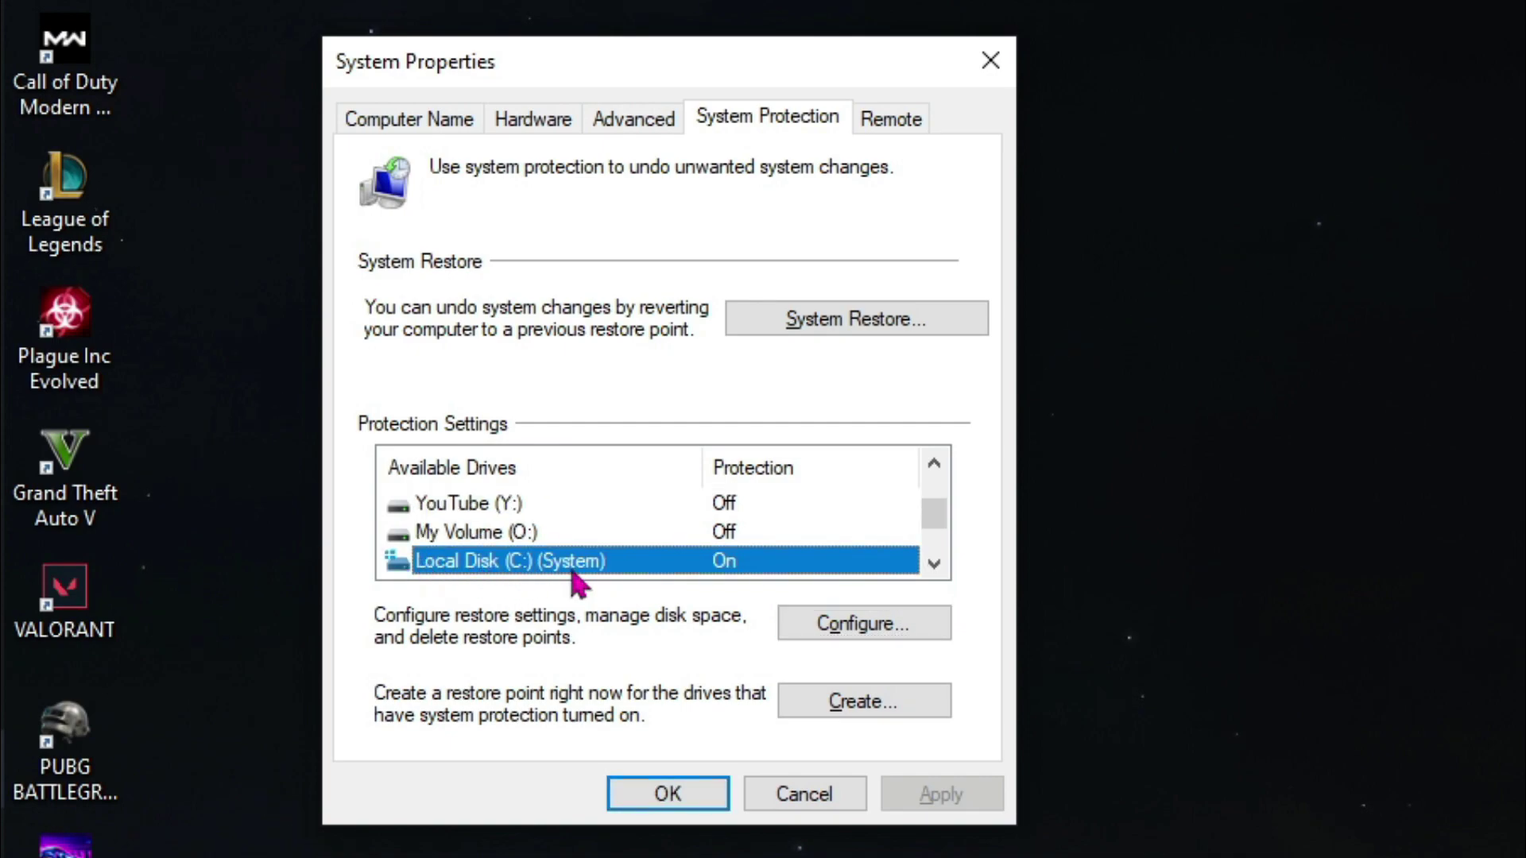
scroll(584, 567, down, 1)
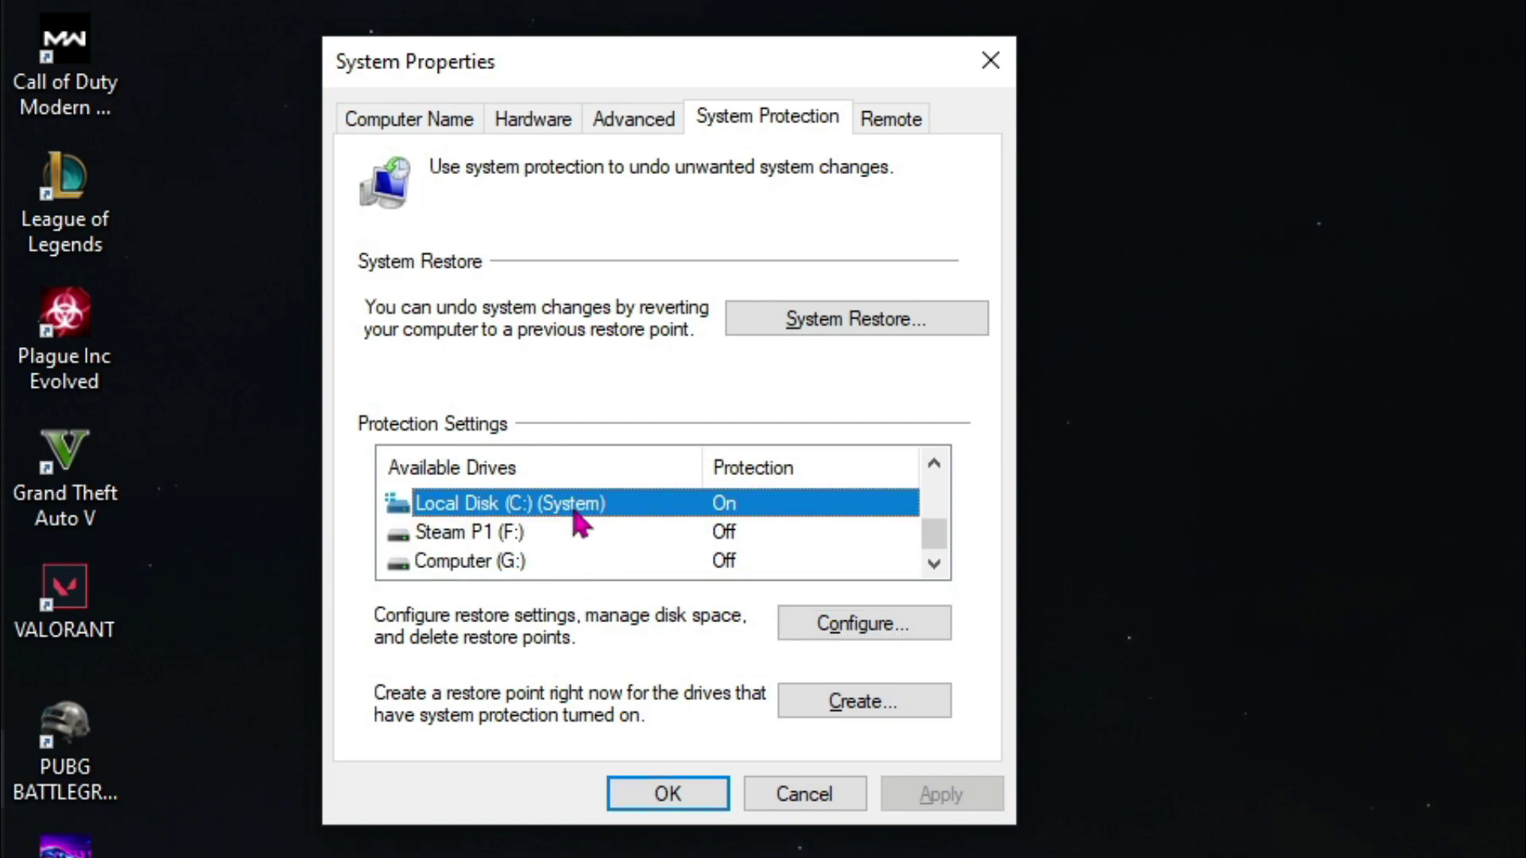
click(877, 621)
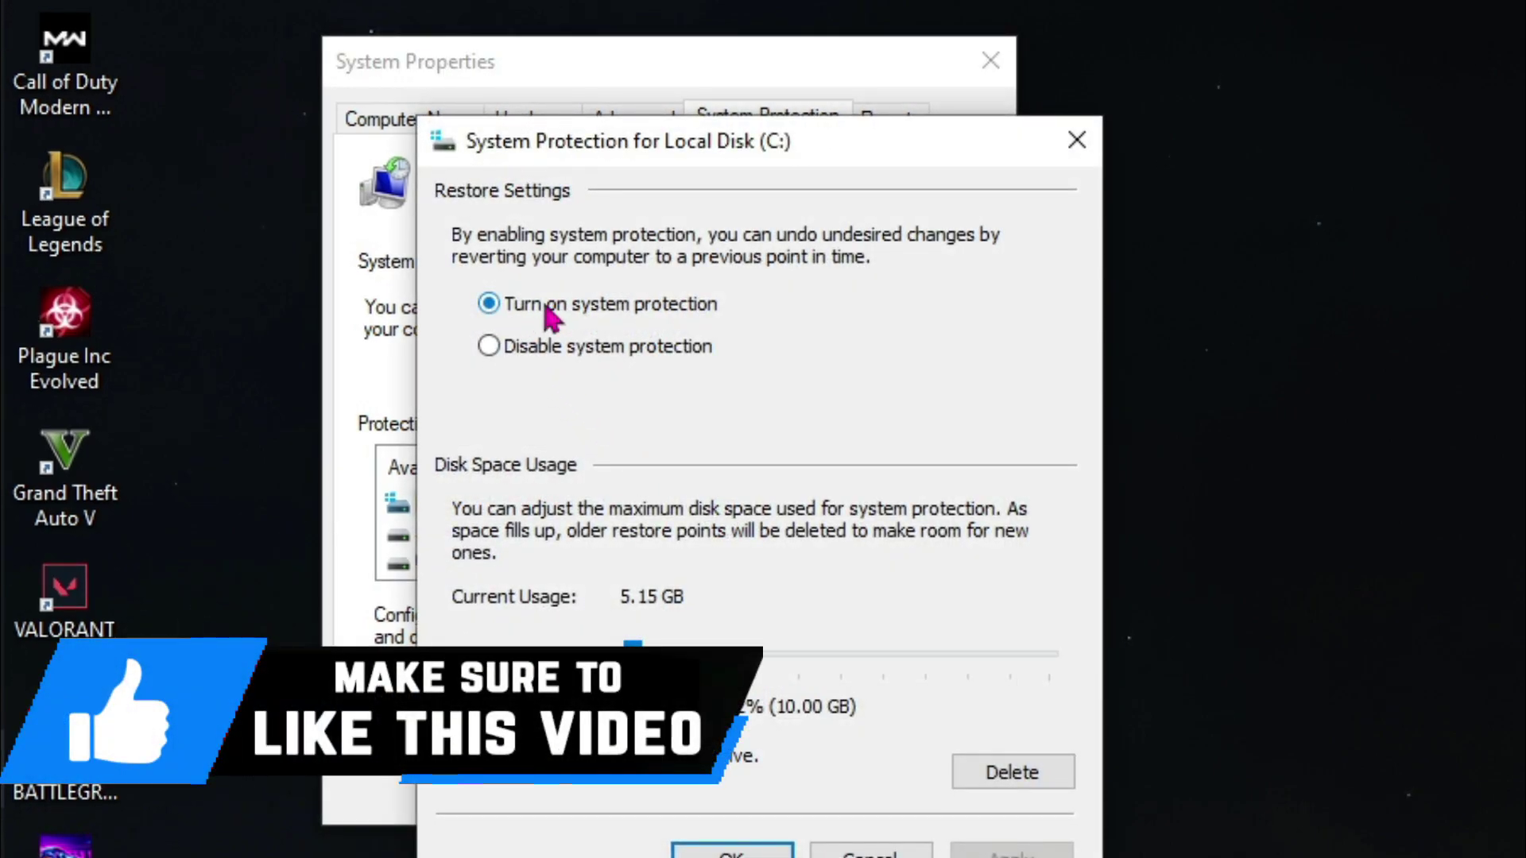
click(835, 852)
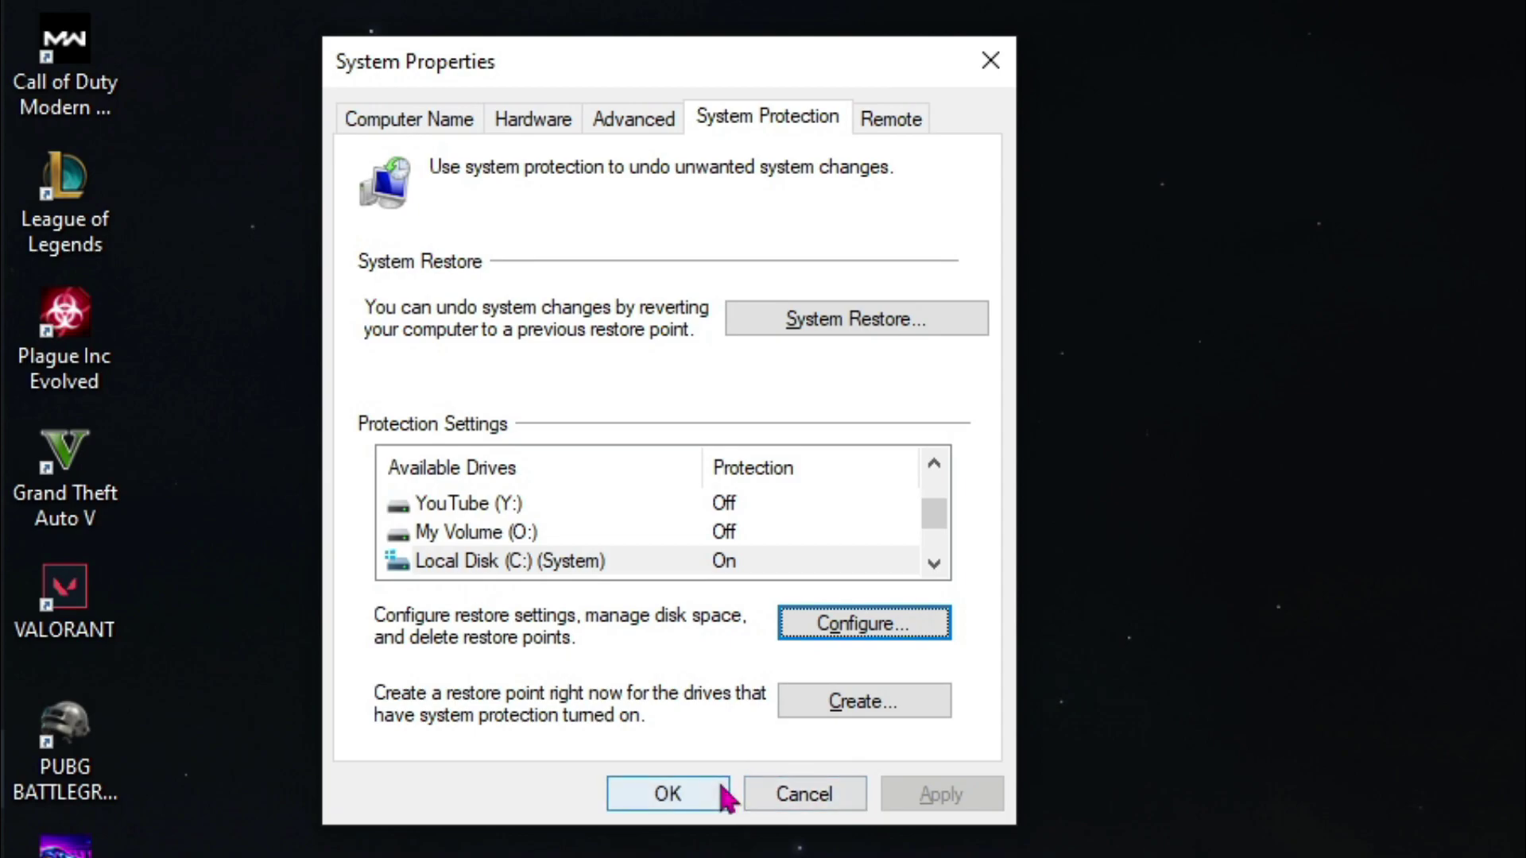
Create a restore point with the description "PUBG FPS" and close System Properties
click(838, 711)
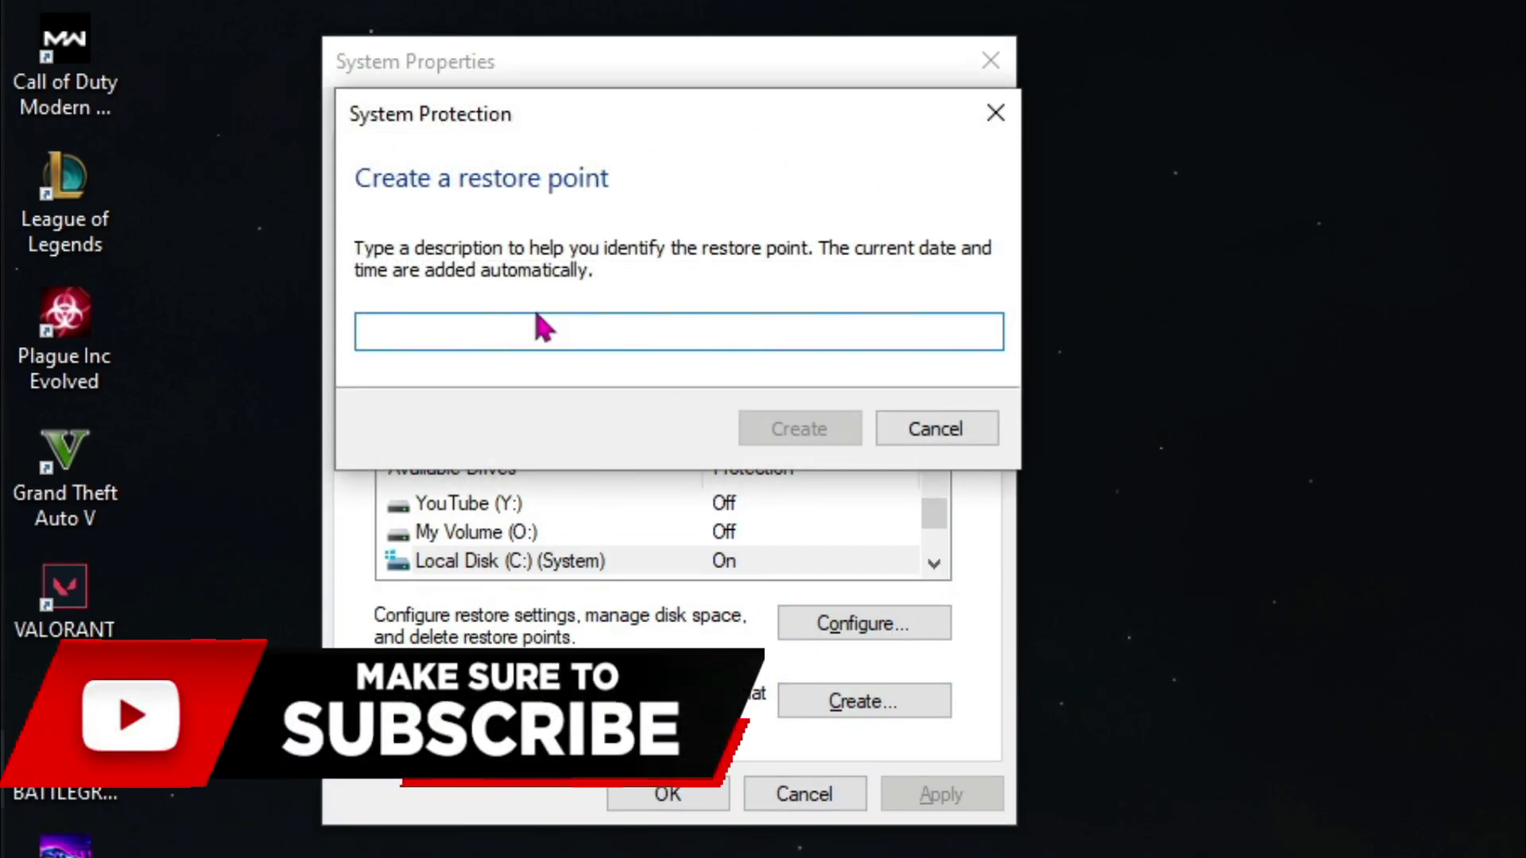
text(PUBG FPS)
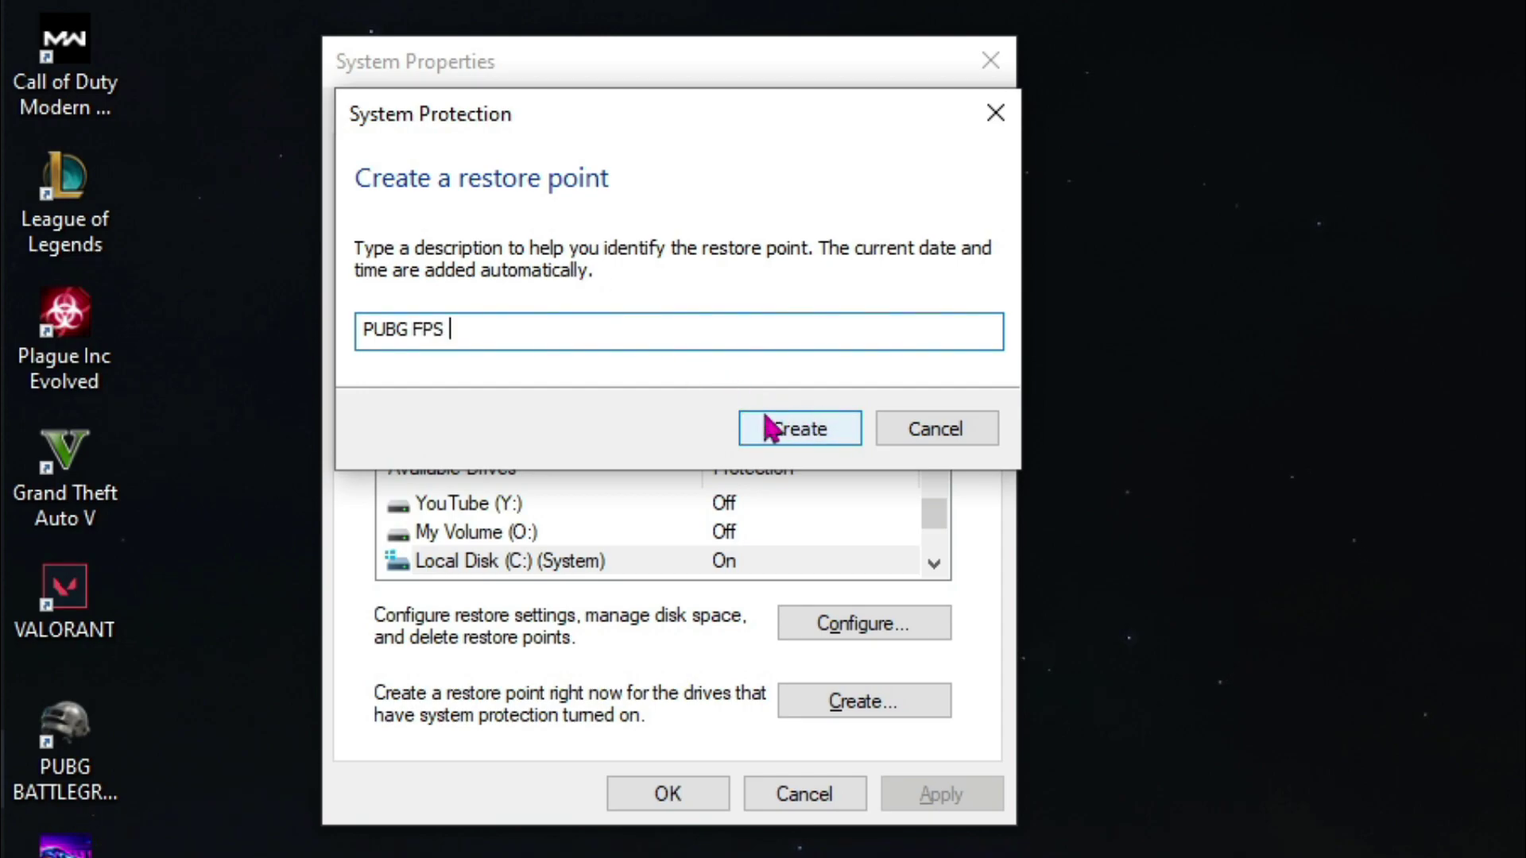
click(797, 433)
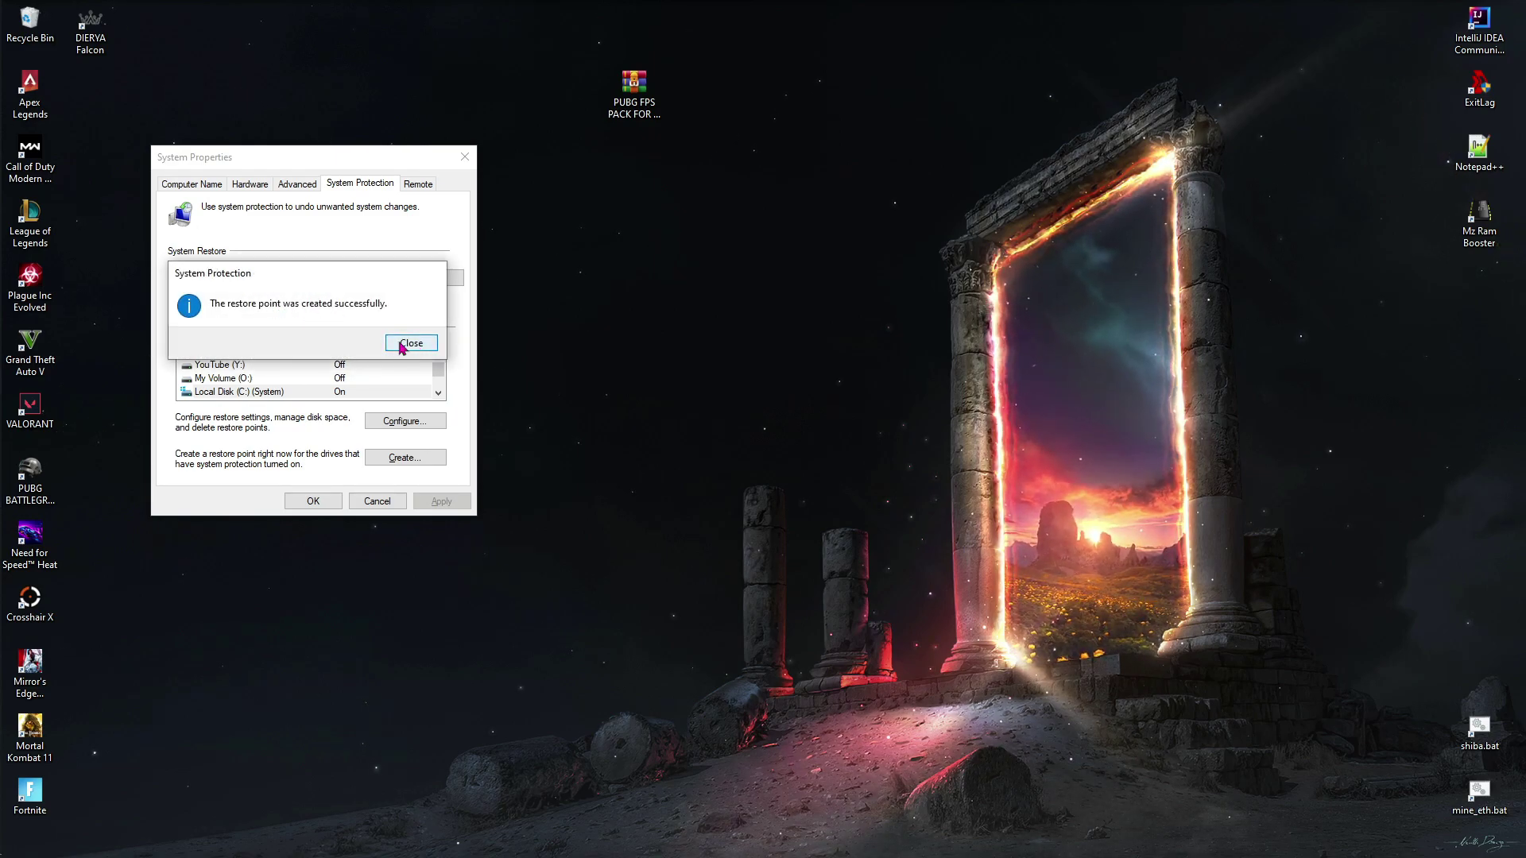
click(407, 343)
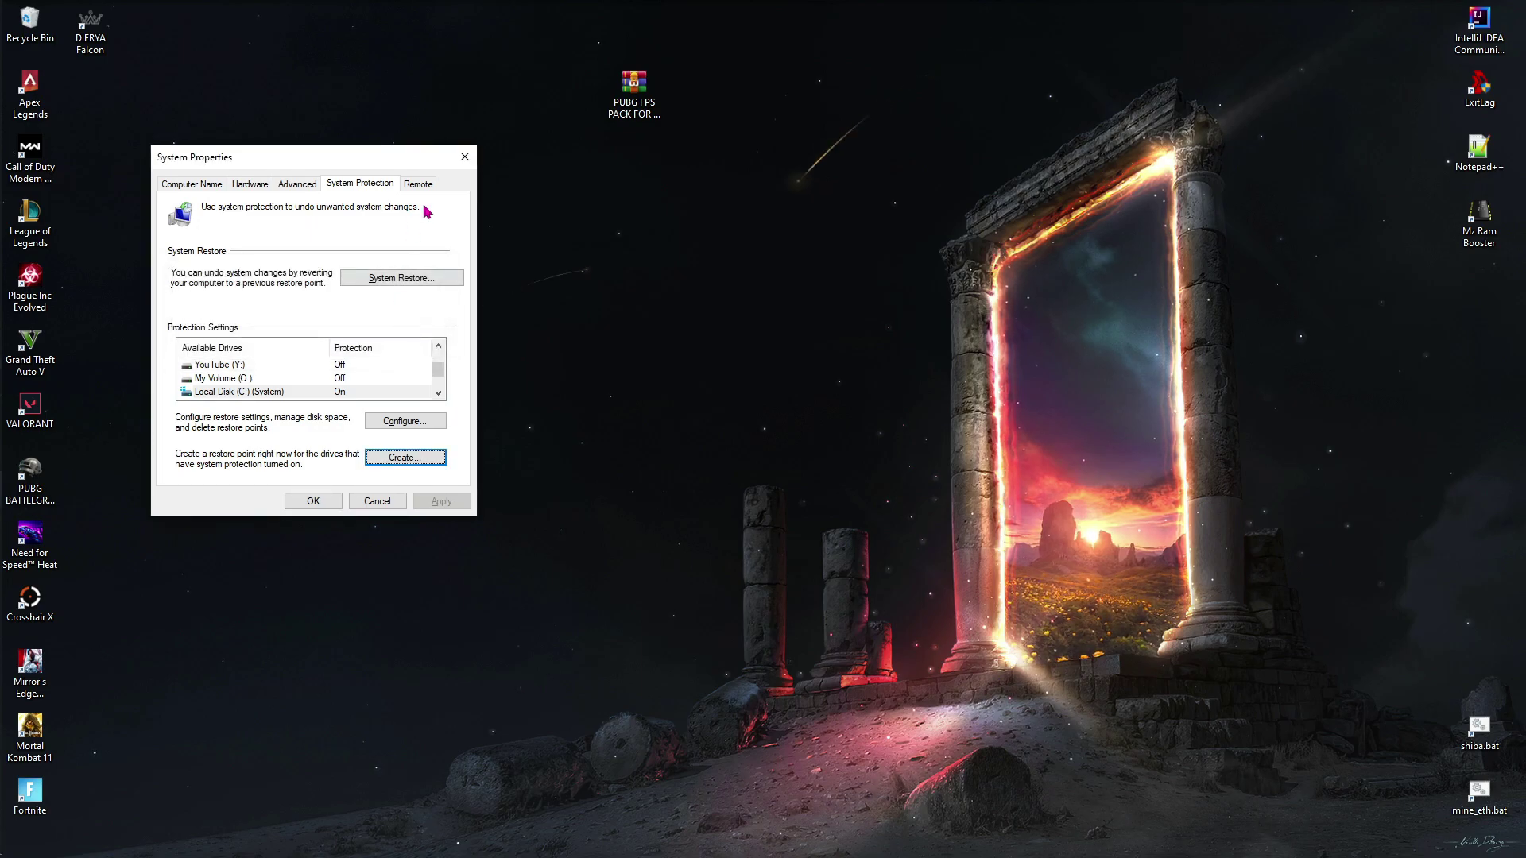
click(465, 157)
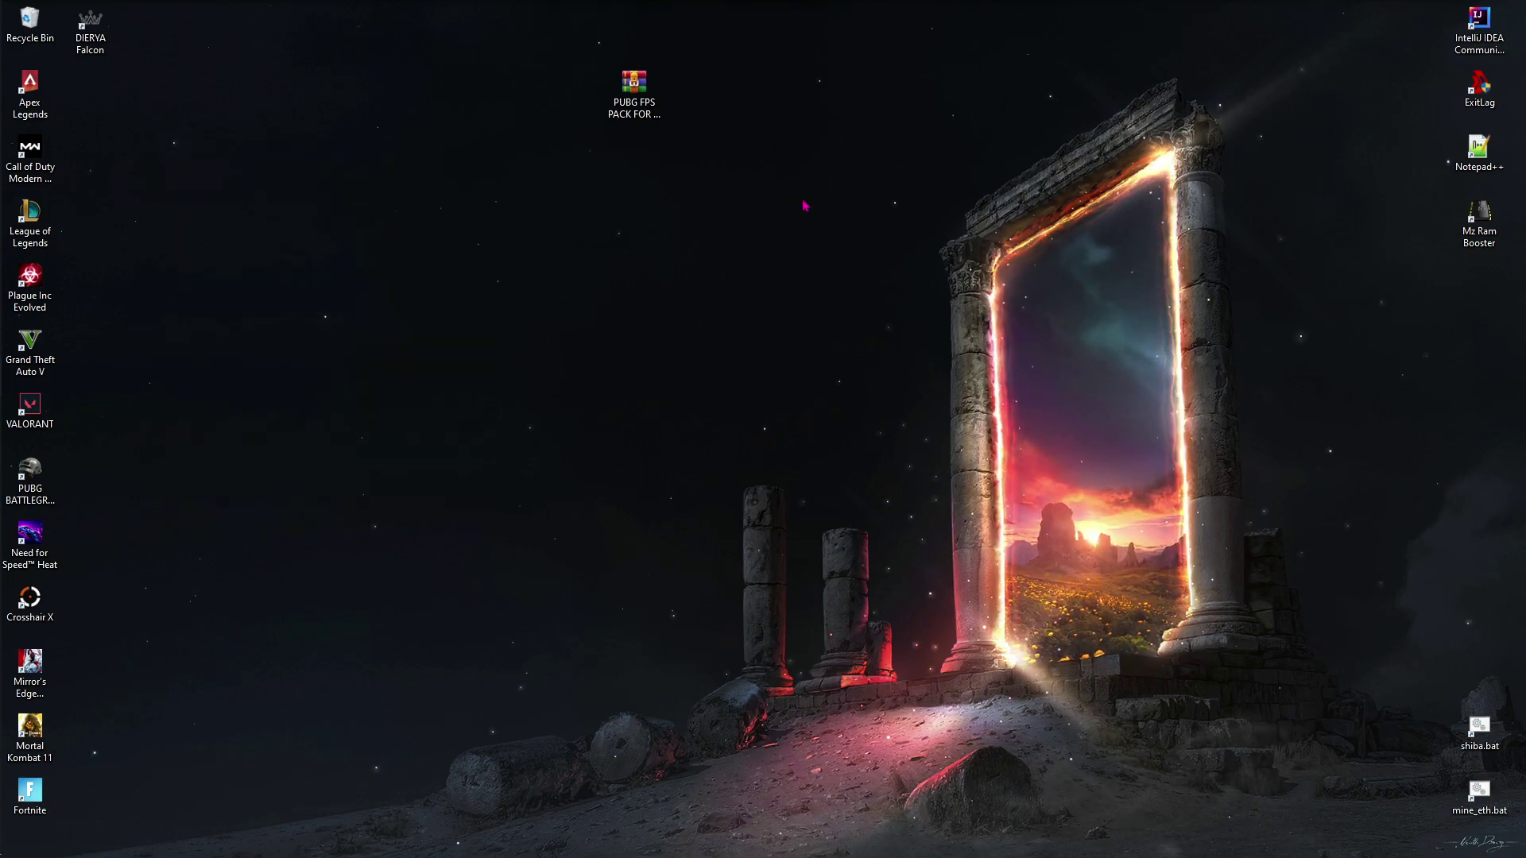
Switch to the browser, follow the guide page's text download link for the PUBG low end PC FPS pack, and review the Rekonise unlock page
click(634, 92)
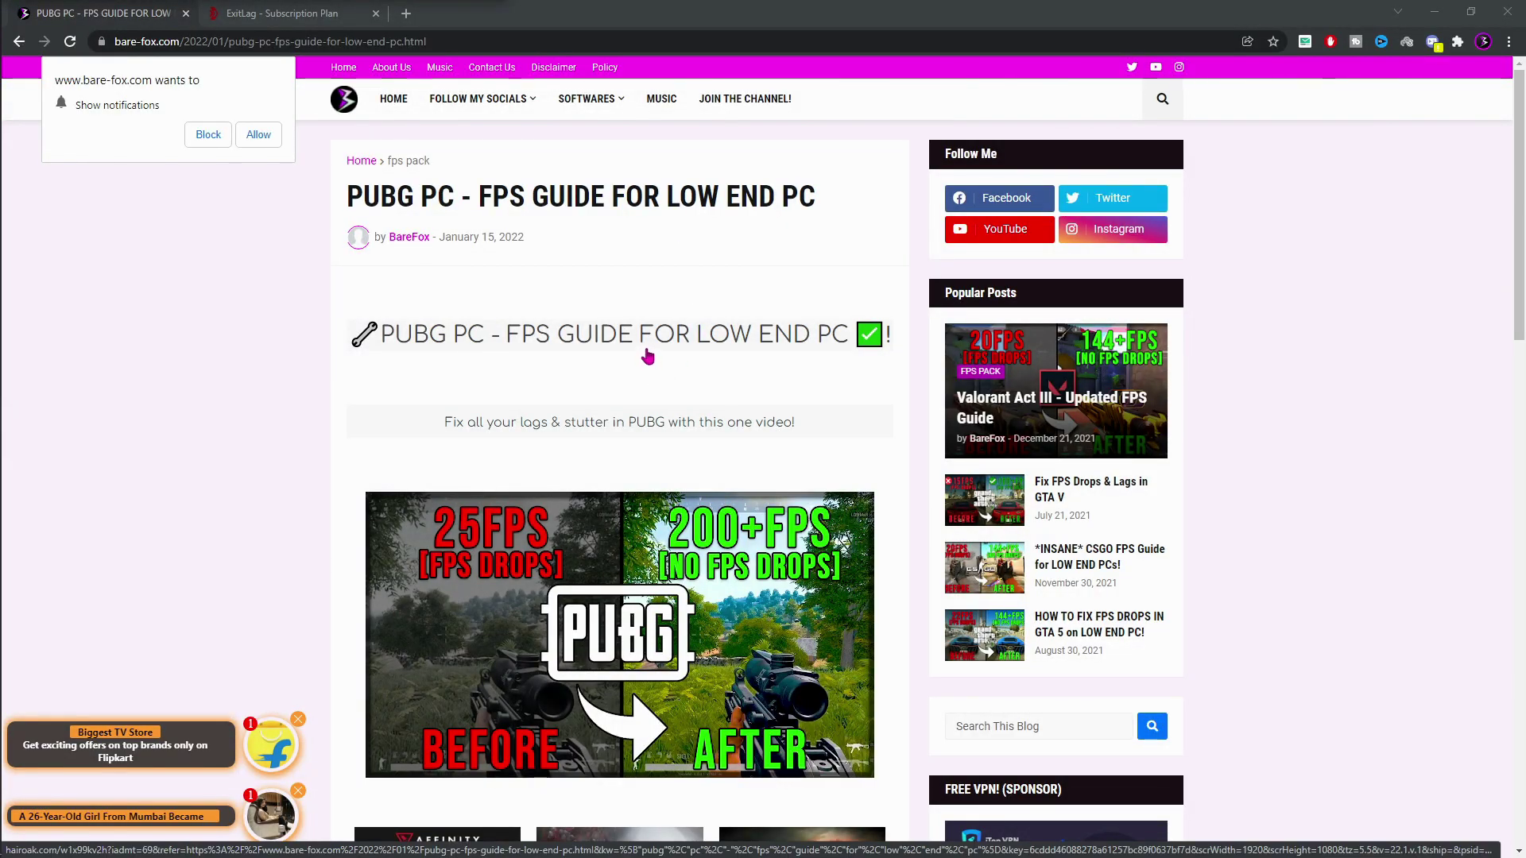
scroll(647, 357, down, 2)
scroll(648, 358, up, 2)
scroll(633, 394, down, 10)
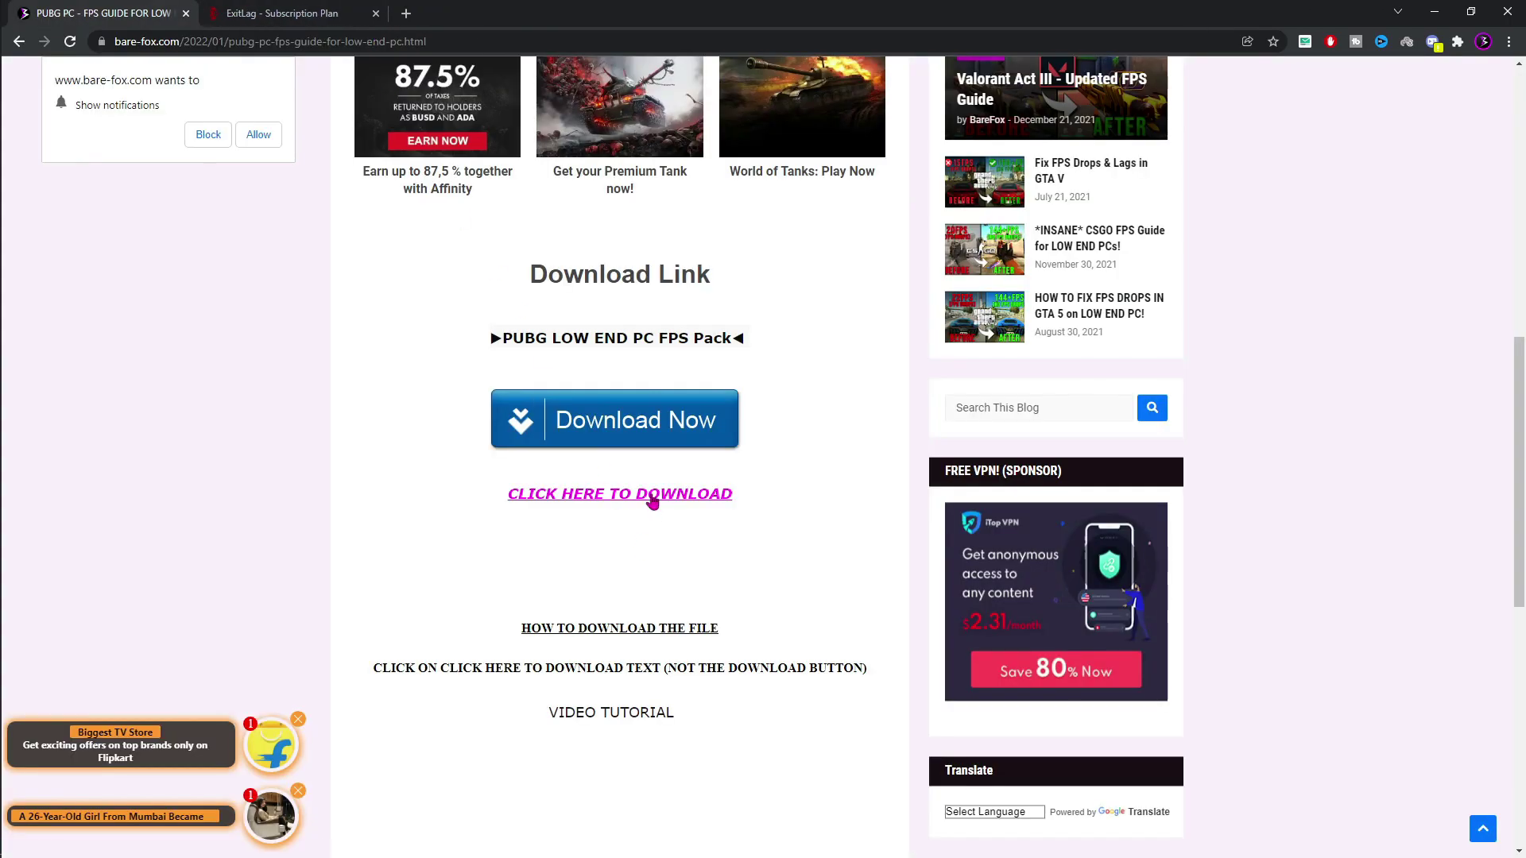
click(648, 495)
click(376, 14)
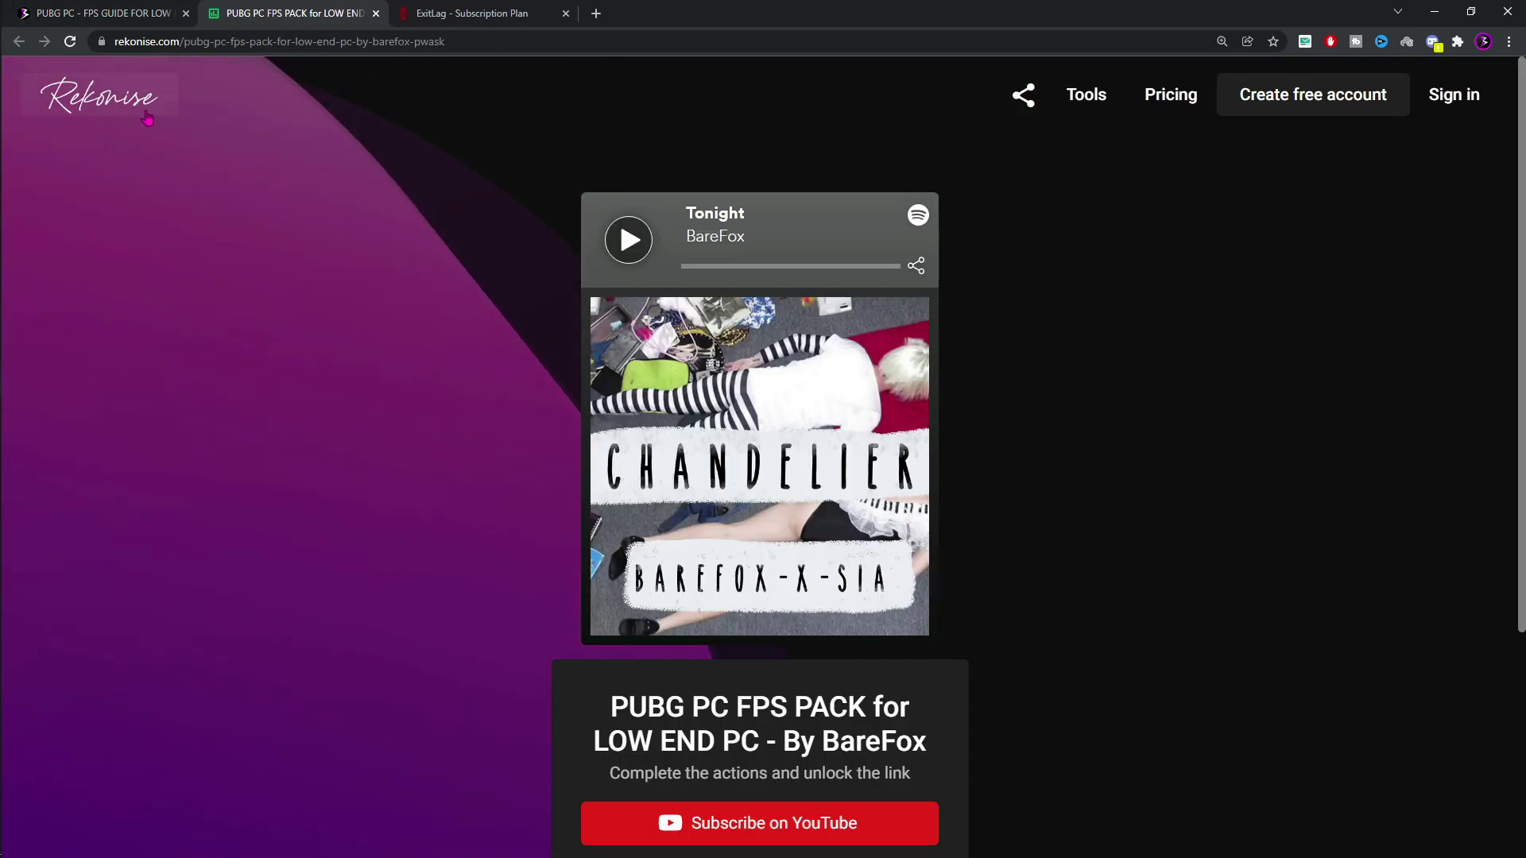
scroll(272, 317, down, 3)
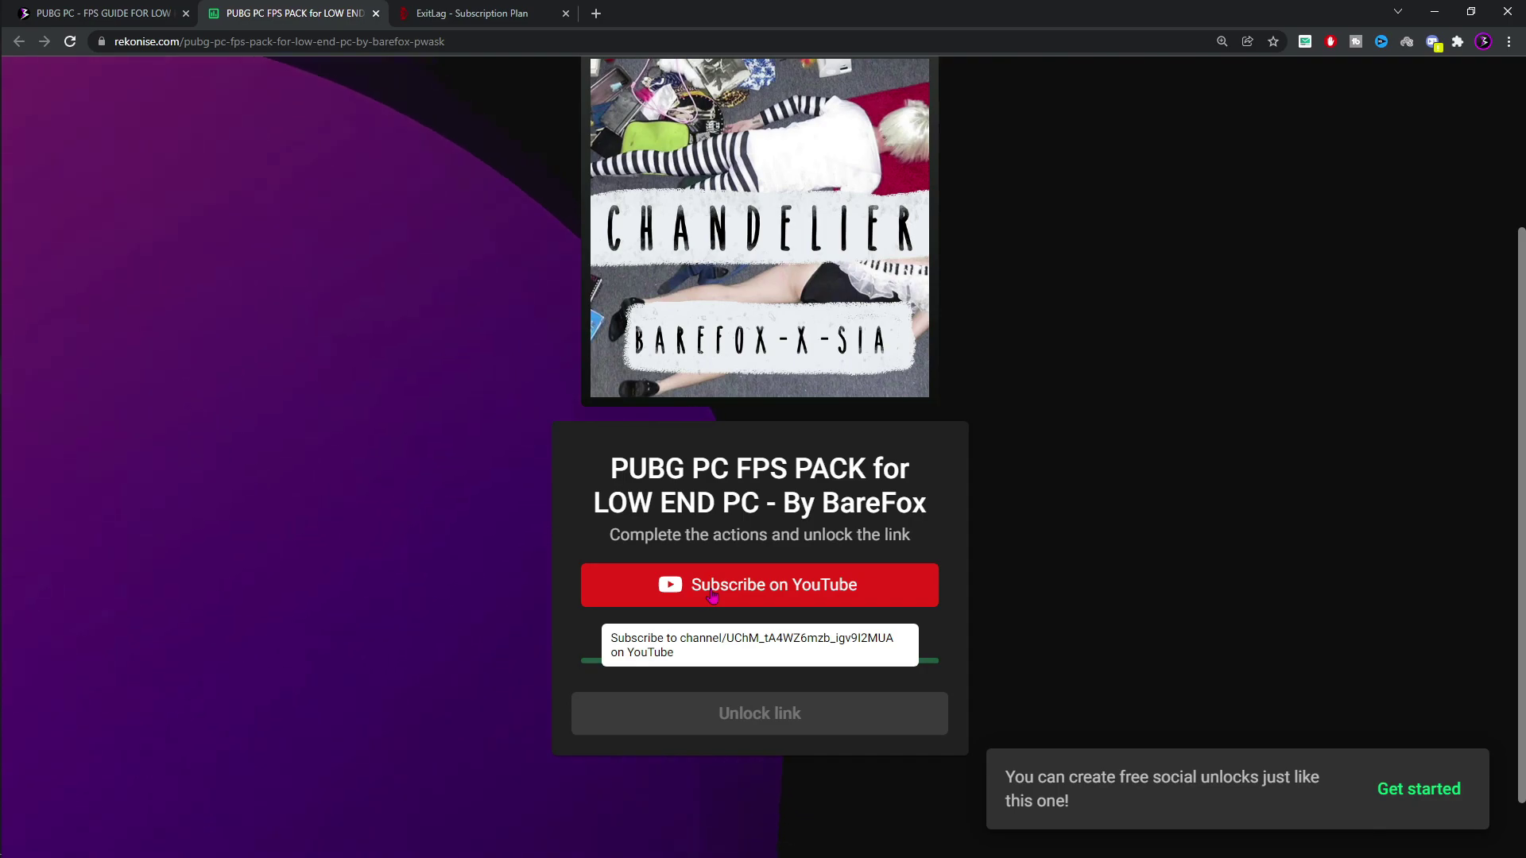
scroll(713, 596, up, 3)
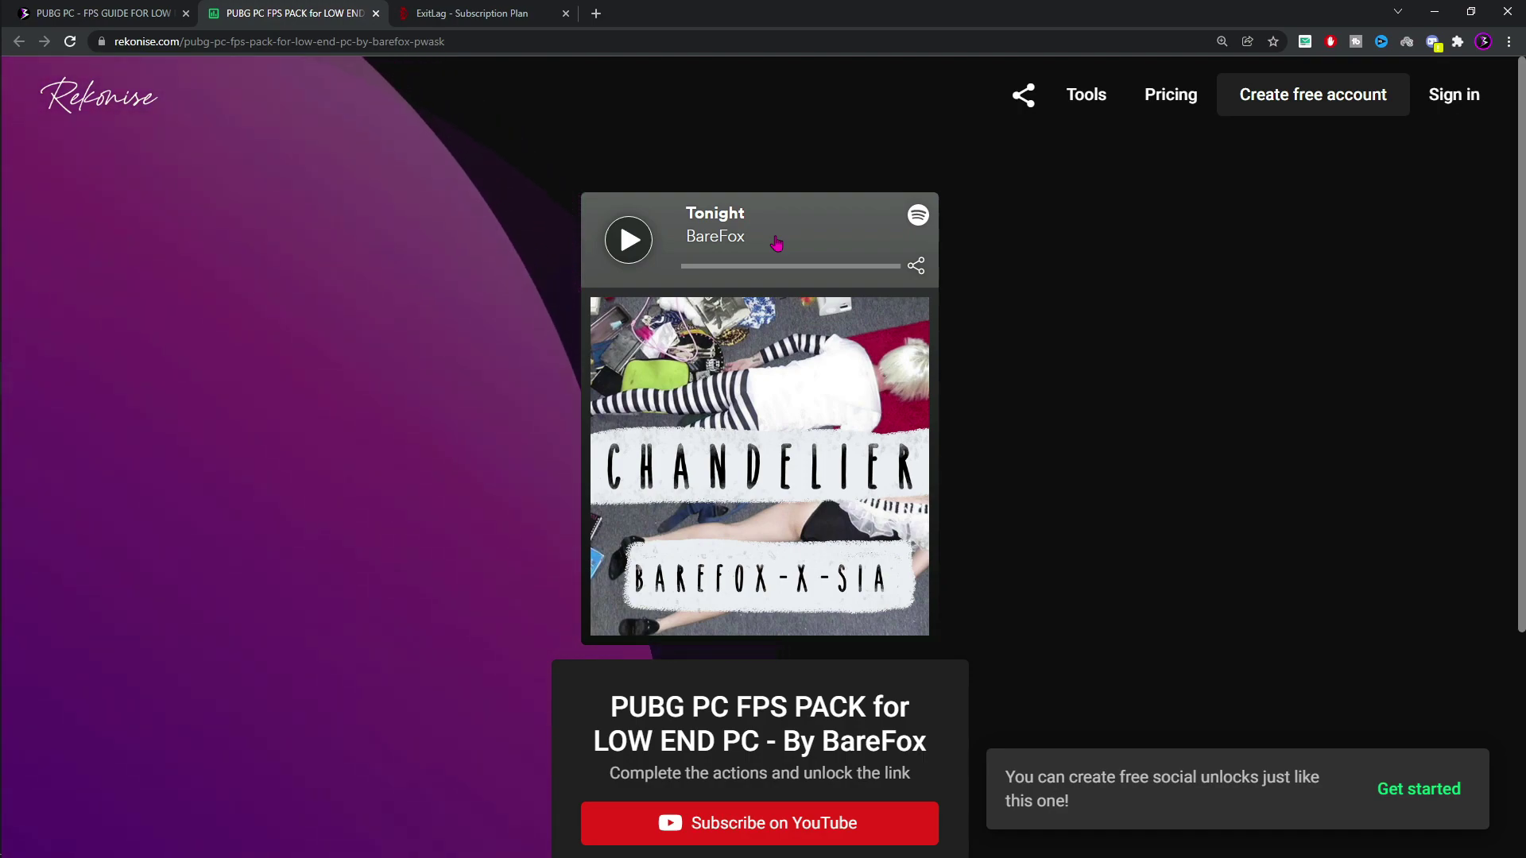
scroll(887, 443, down, 2)
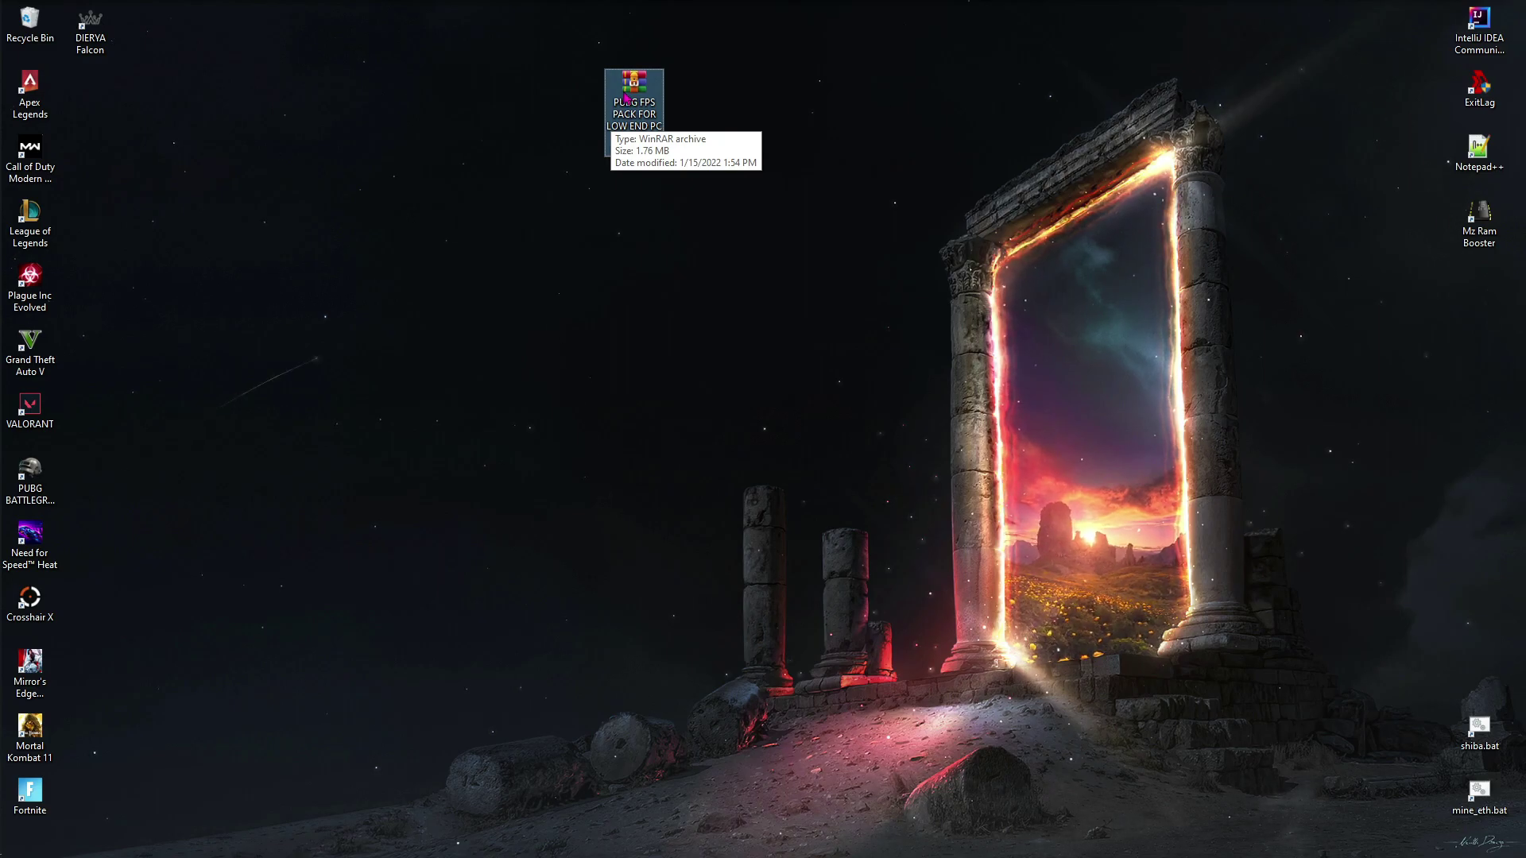
Extract the PUBG FPS PACK archive on the desktop with 7-Zip's Extract Here and place the extracted folder beside the archive
right_click(627, 98)
mouse_move(678, 211)
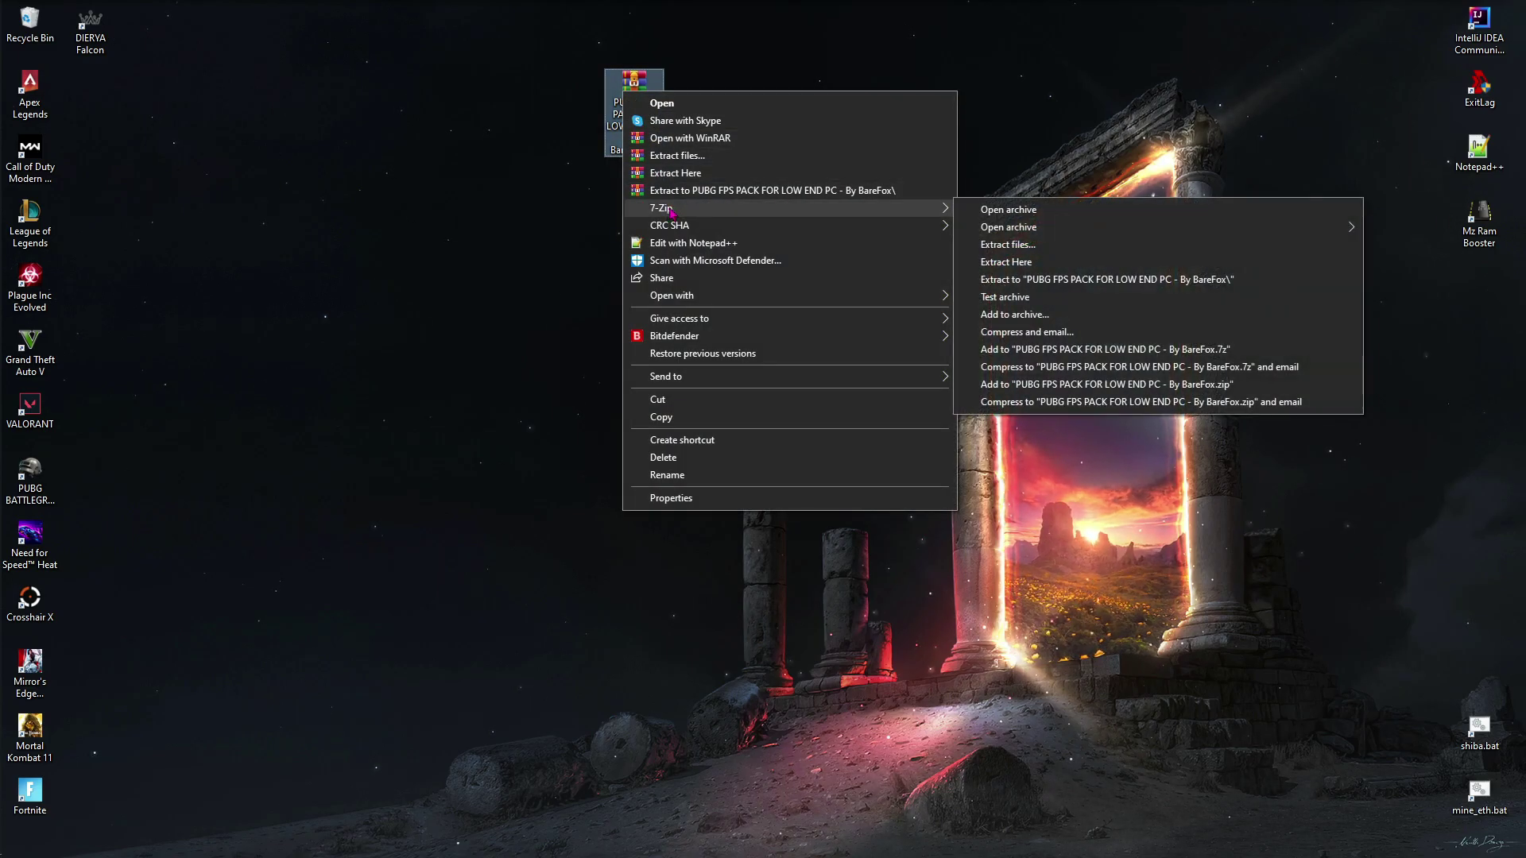
click(1006, 261)
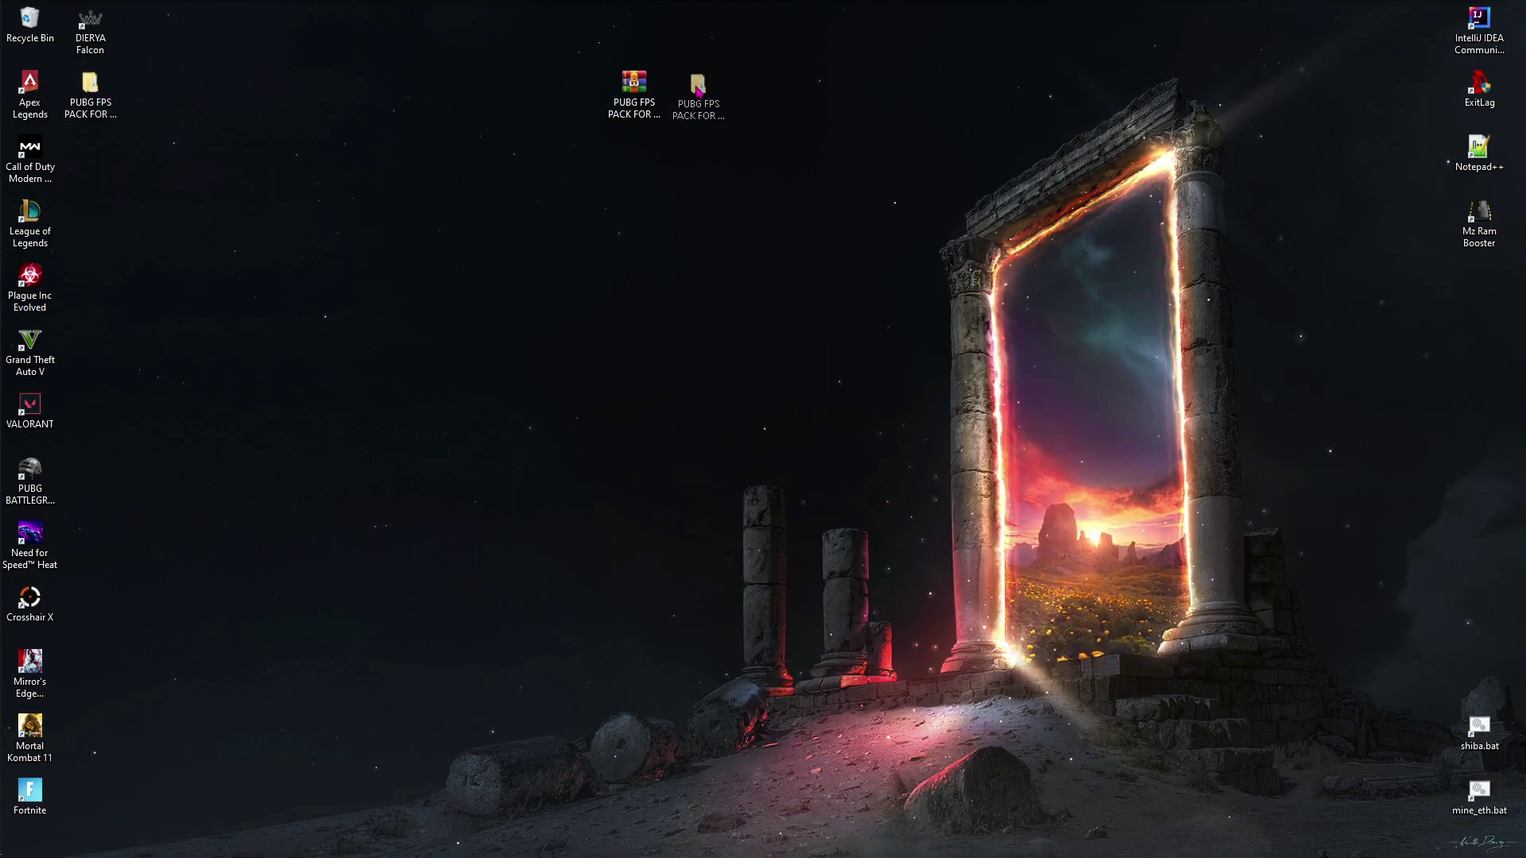
click(688, 91)
Open the extracted PUBG FPS PACK folder and go into its 1-Optimizations subfolder
double_click(687, 92)
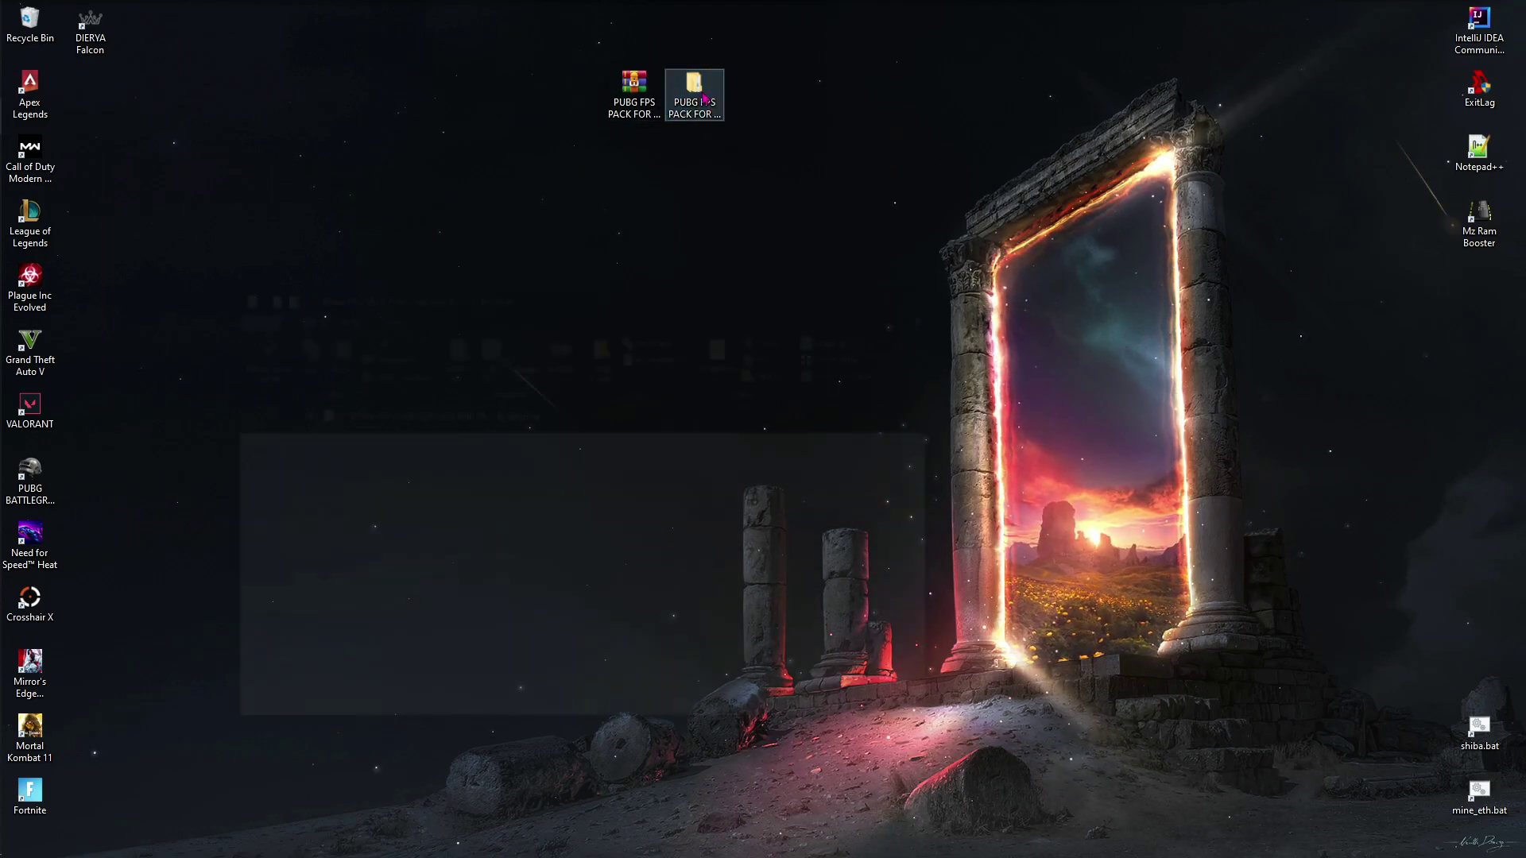
click(888, 293)
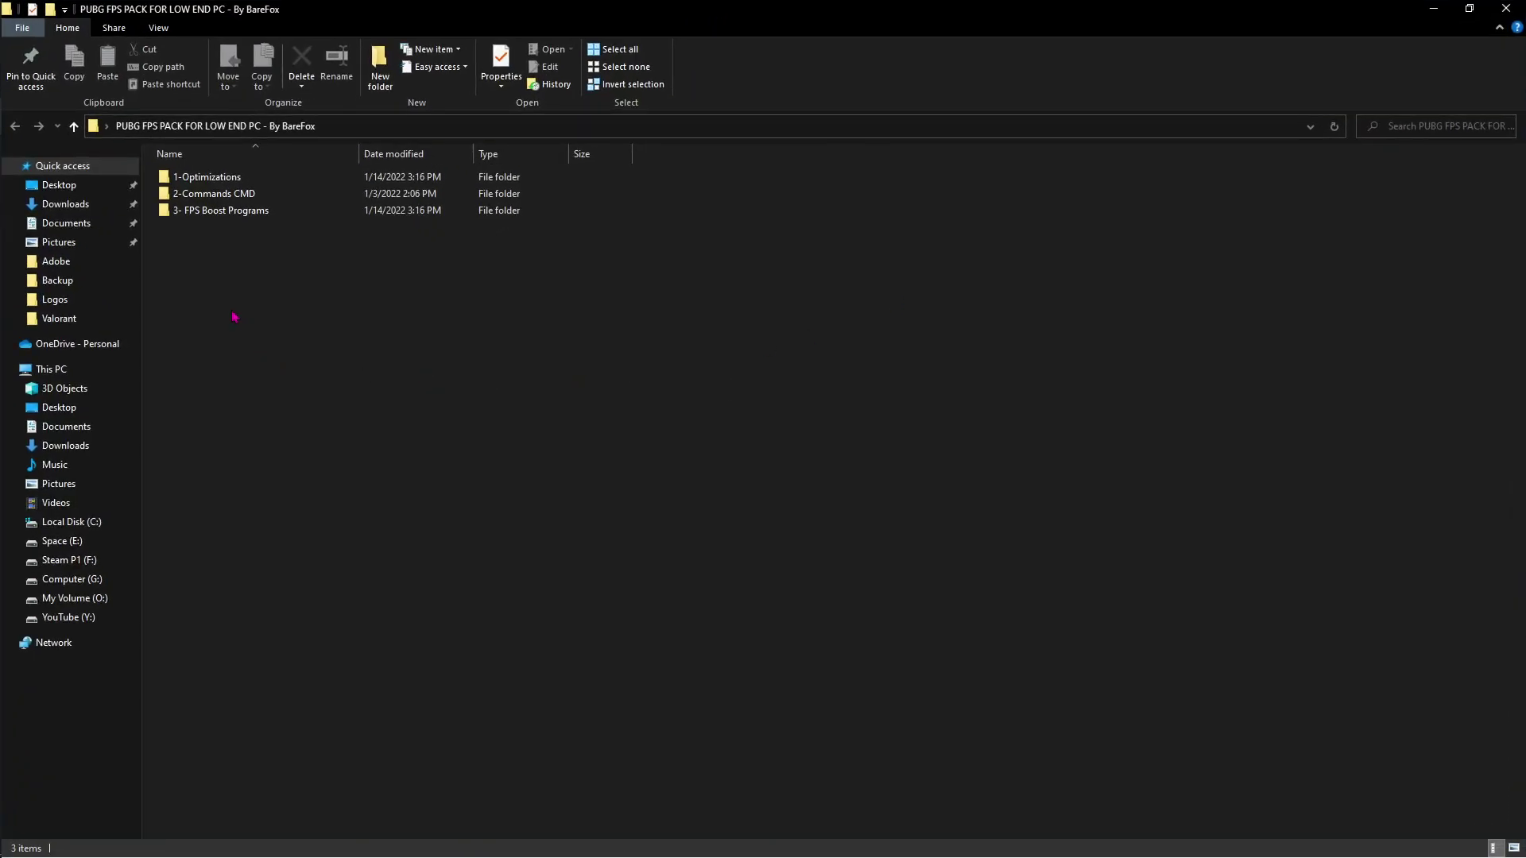
double_click(210, 183)
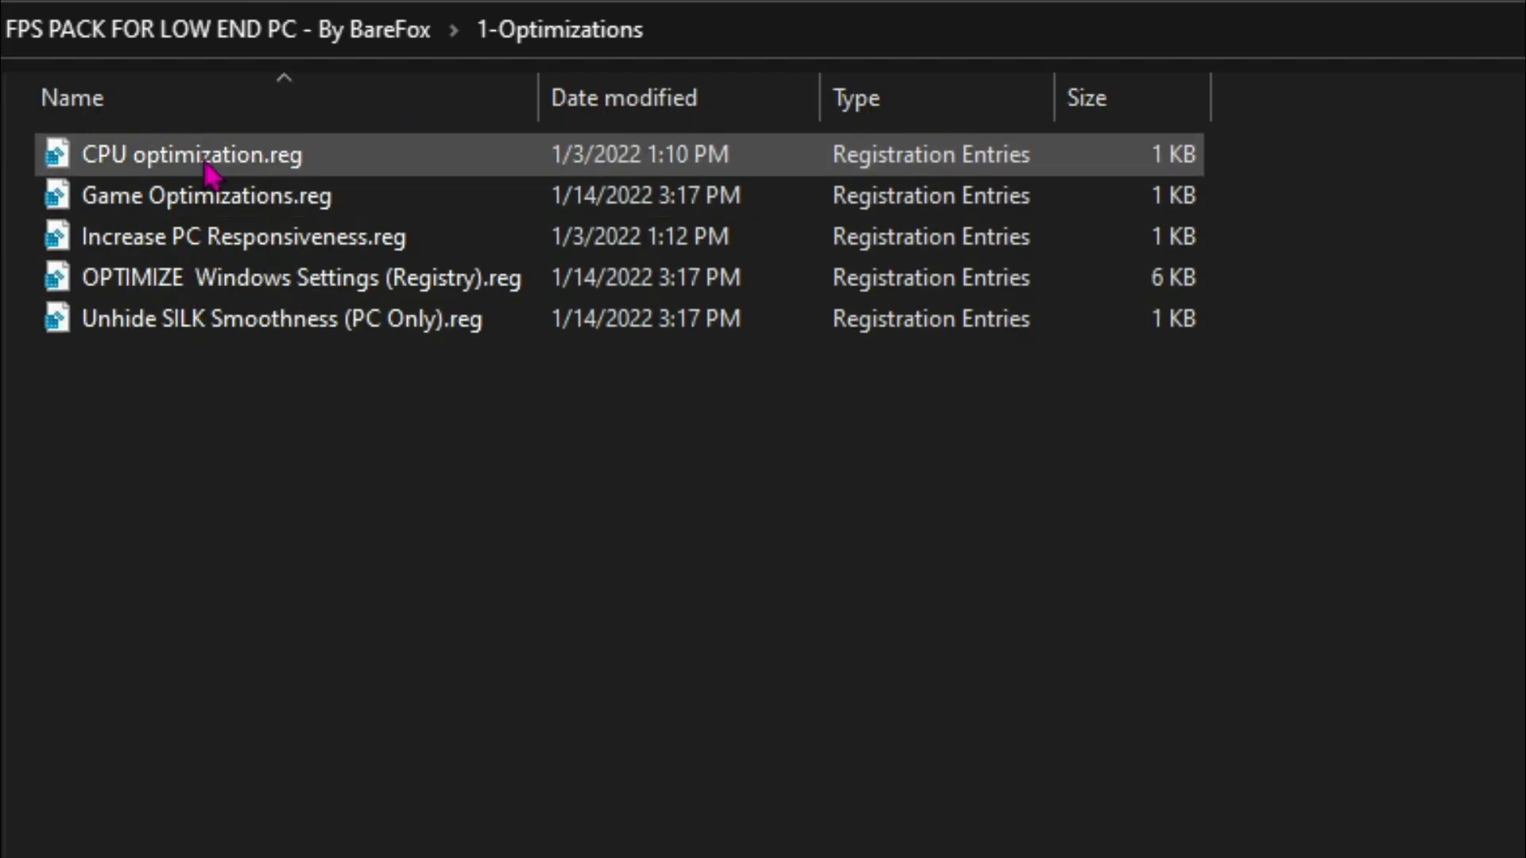
Go through the registry files in 1-Optimizations, from CPU optimization.reg to Unhide SILK Smoothness (PC Only).reg, and return to the pack's main folder
right_click(288, 167)
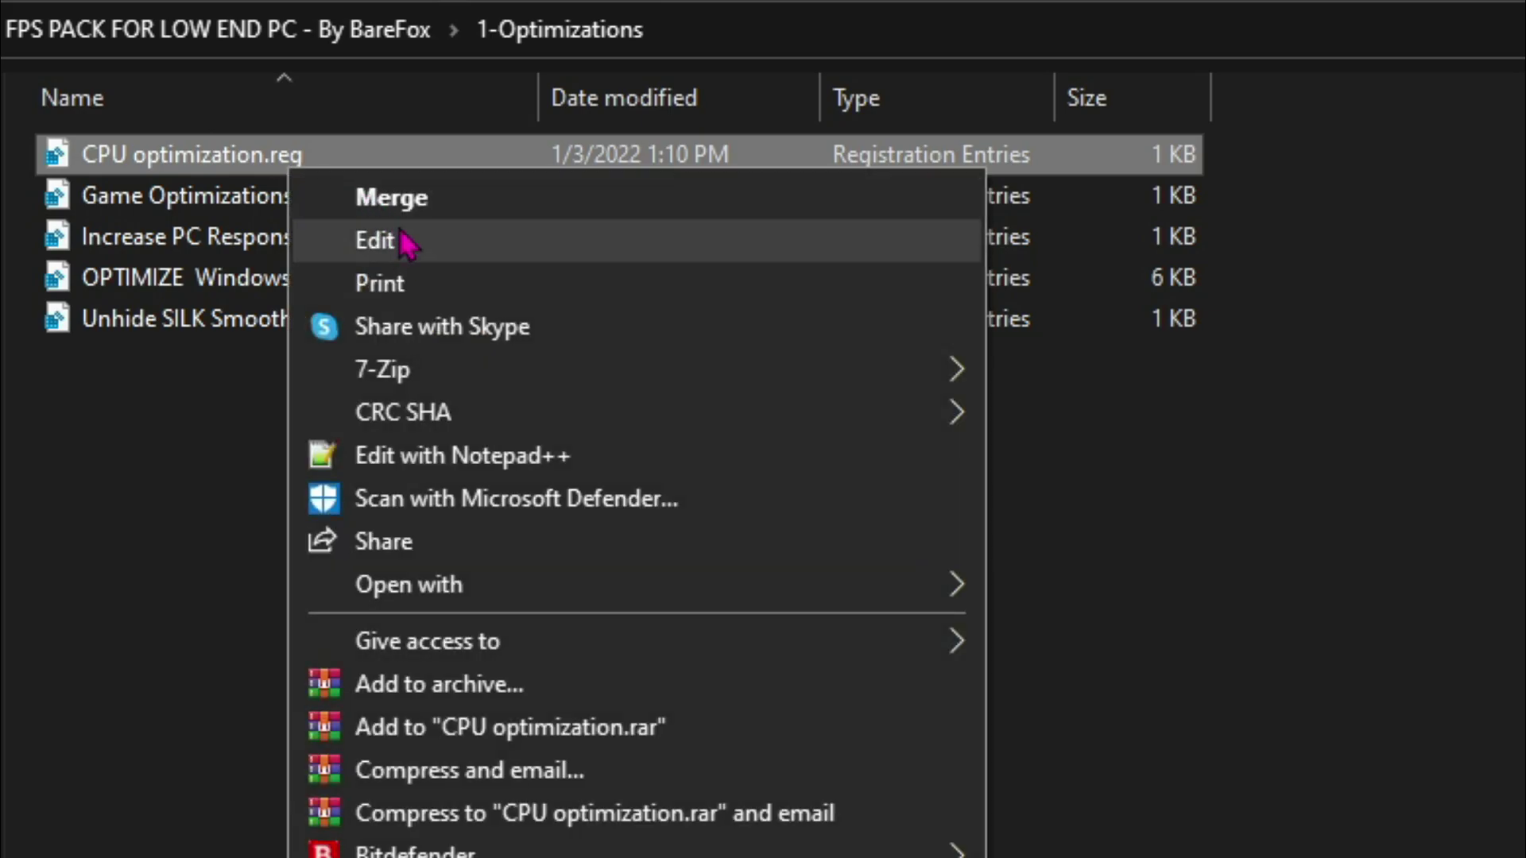
click(174, 468)
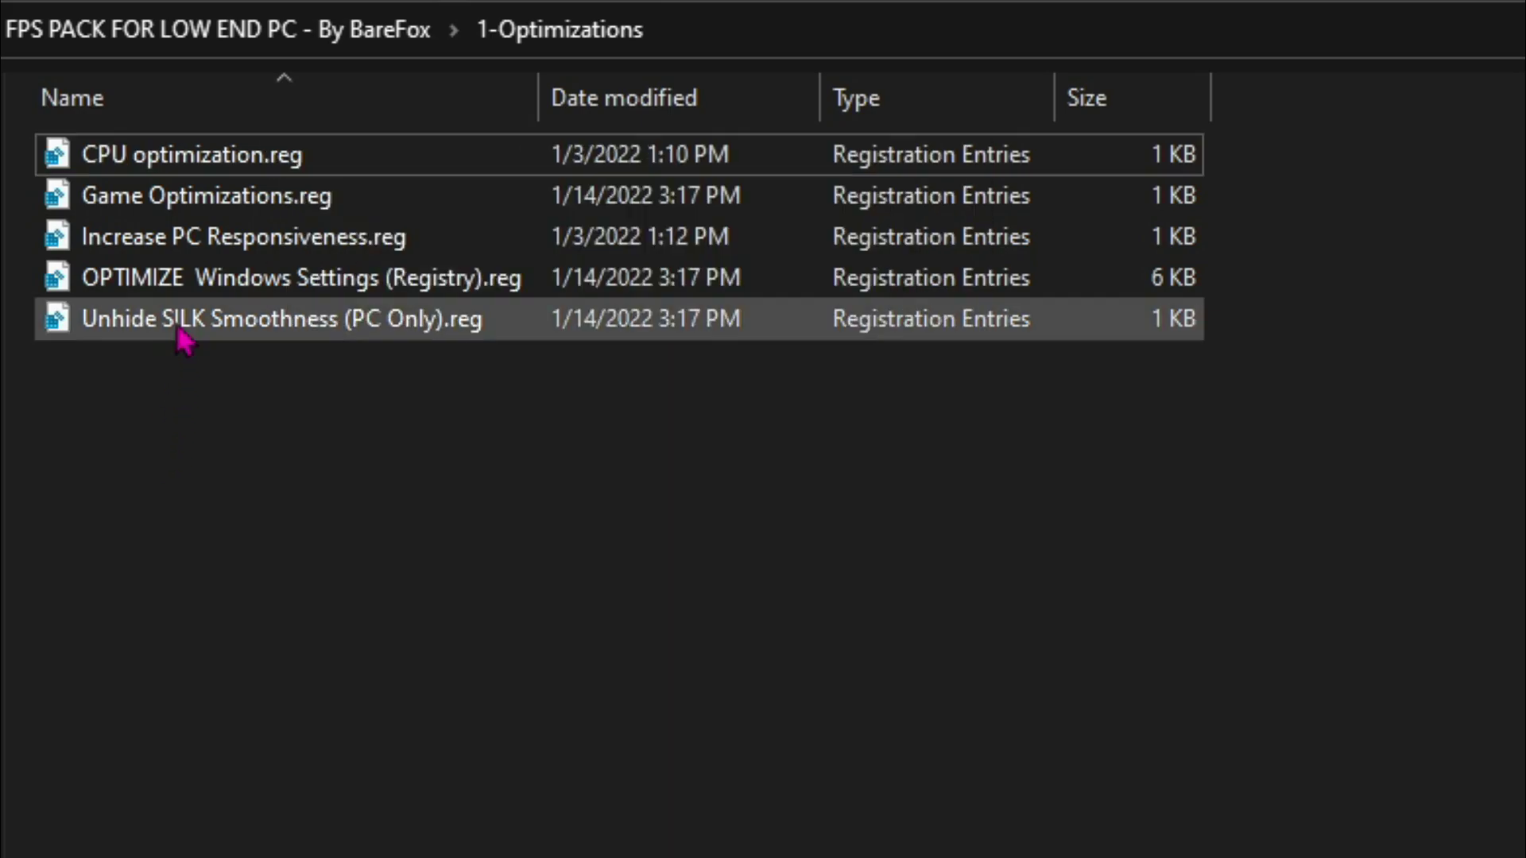
click(210, 159)
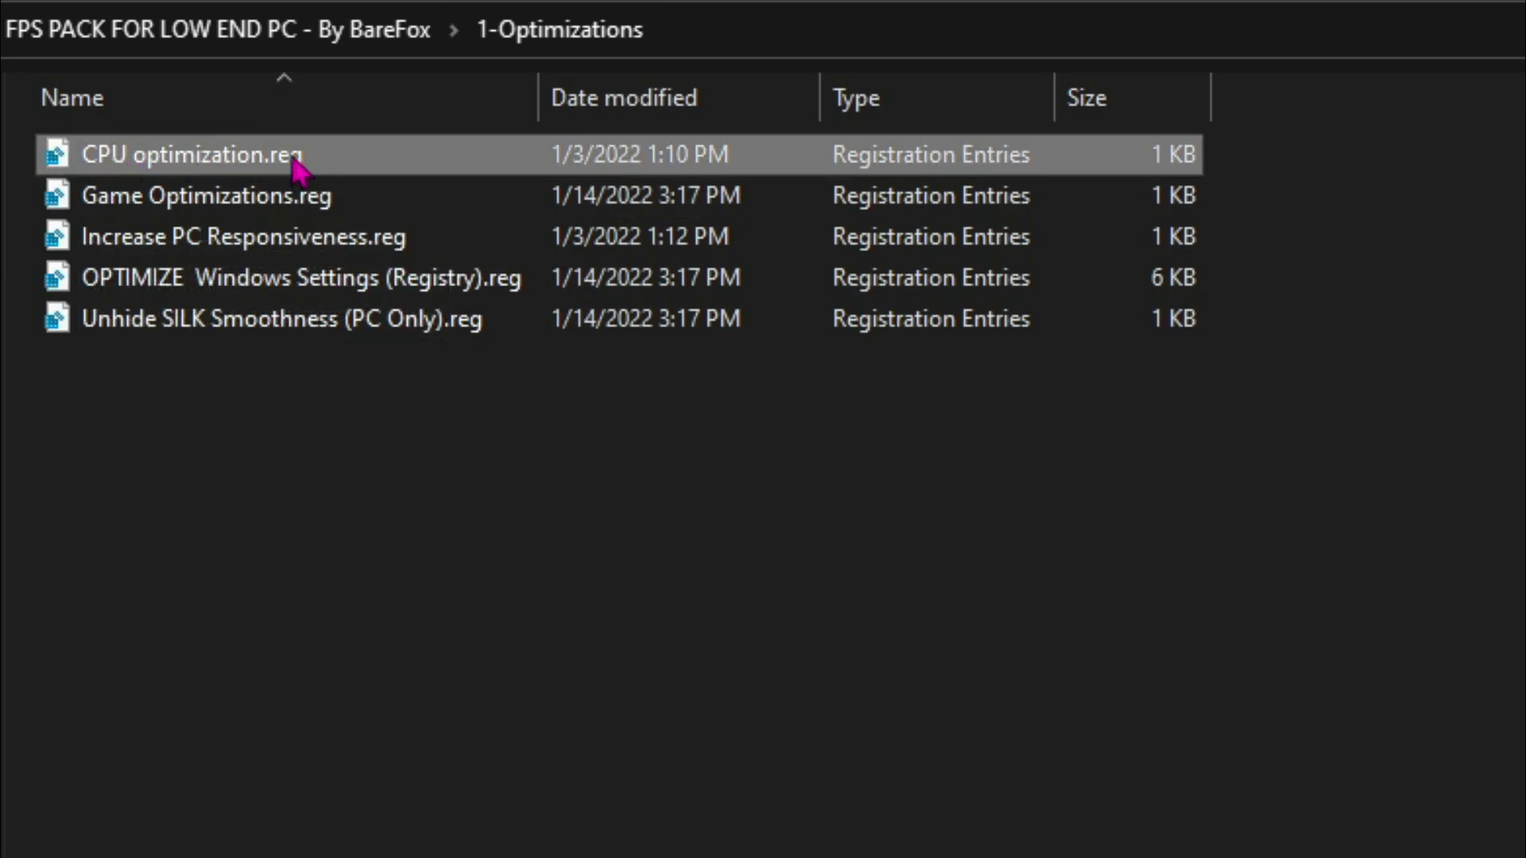
click(227, 203)
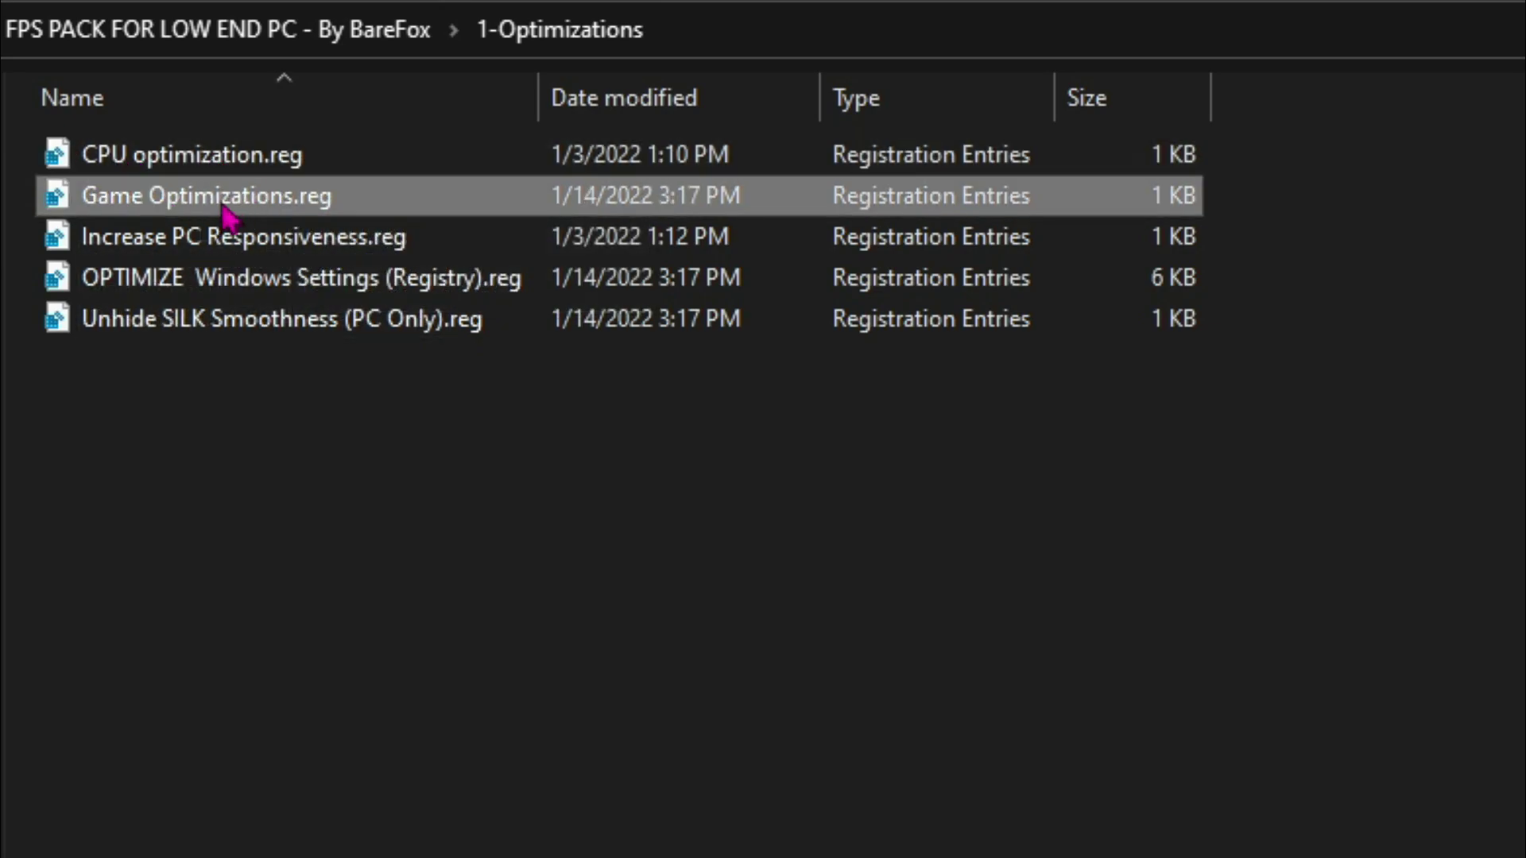
click(224, 235)
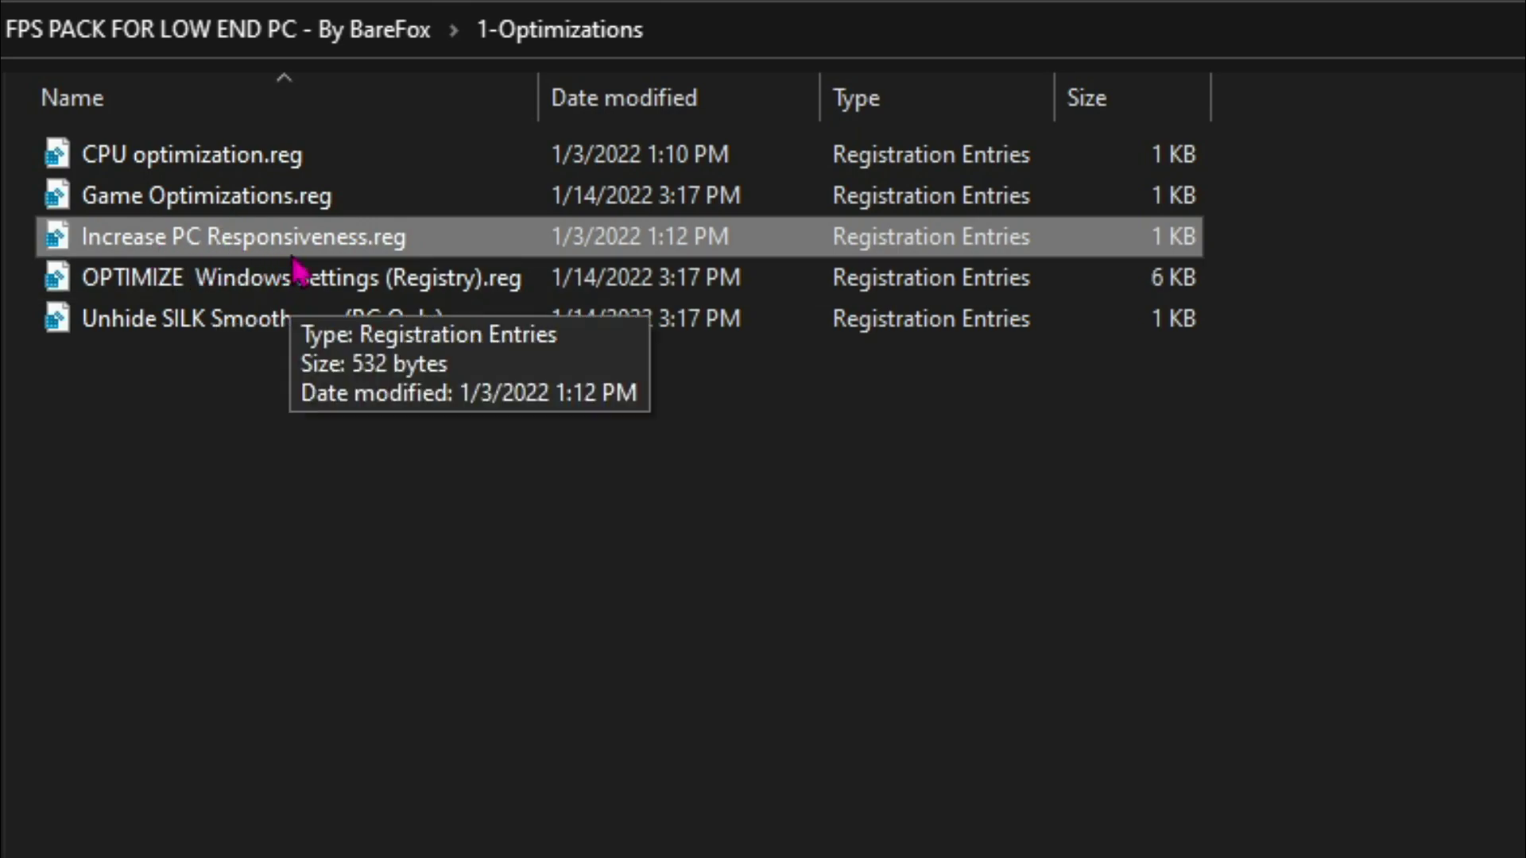
click(208, 294)
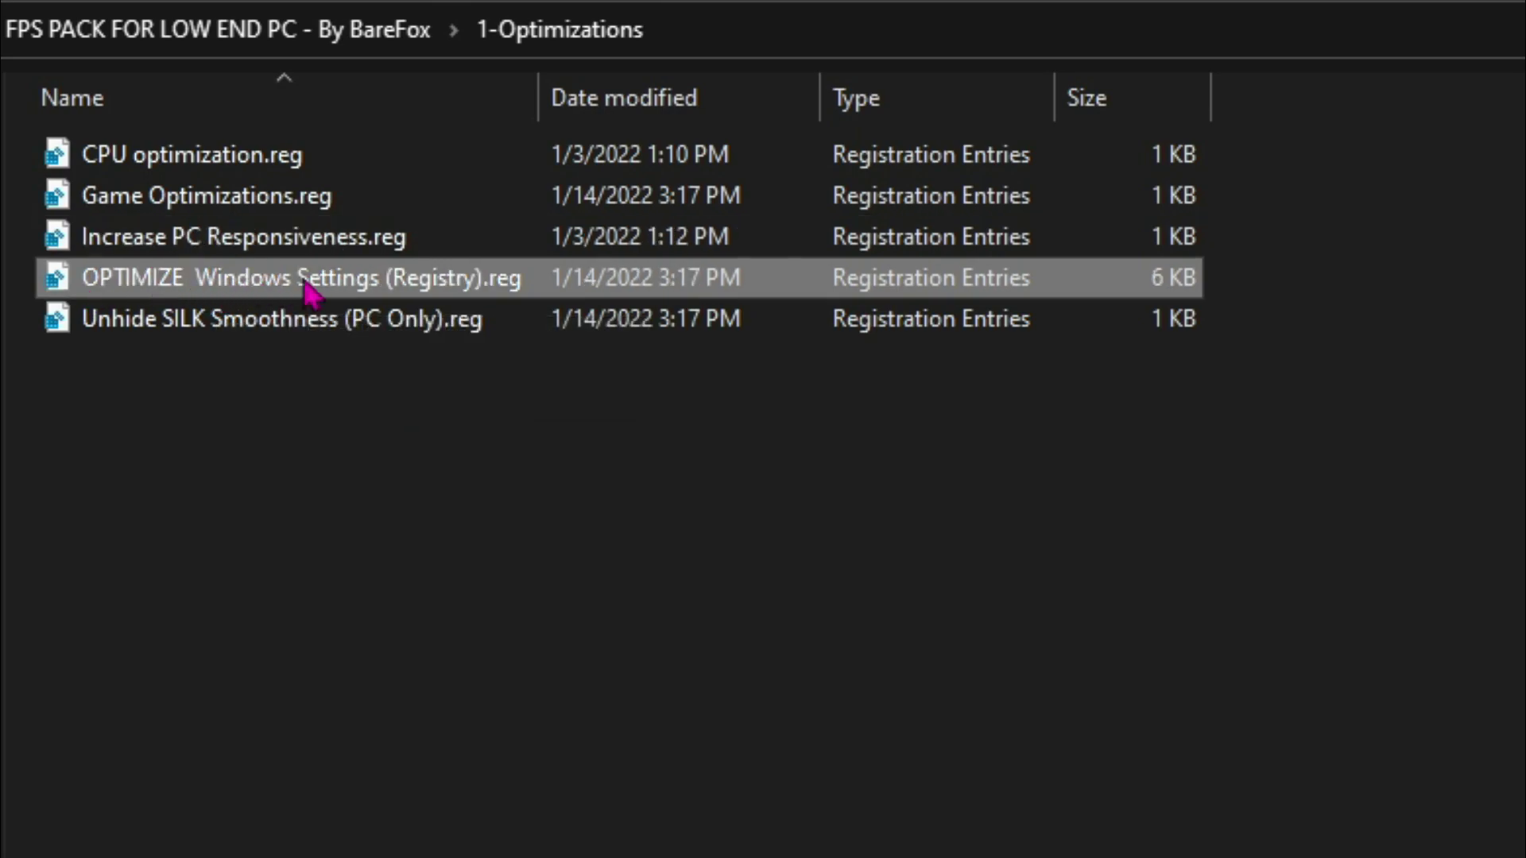
click(244, 332)
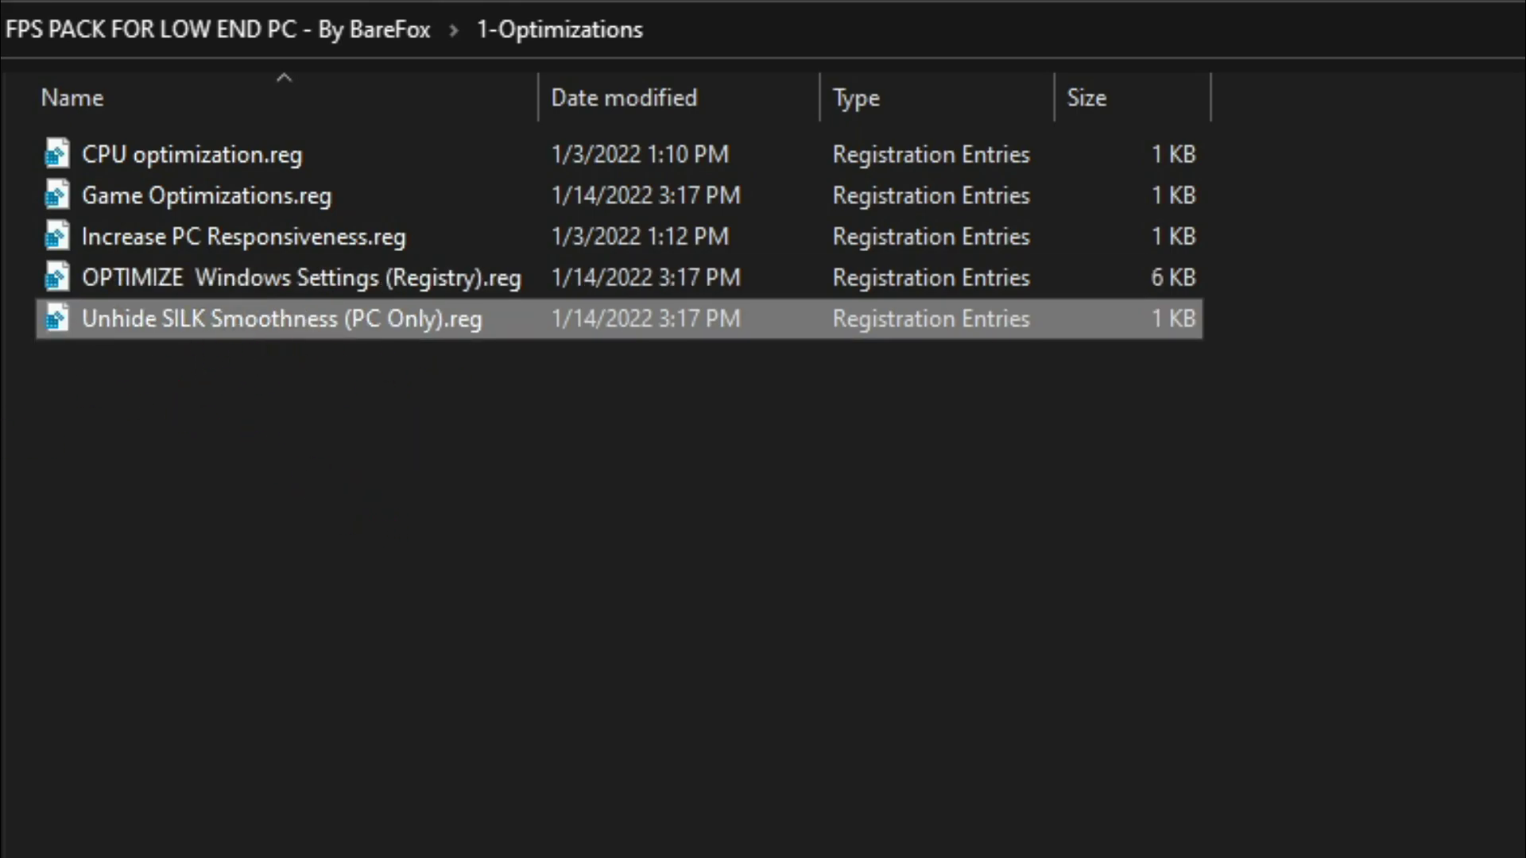
key(BackSpace)
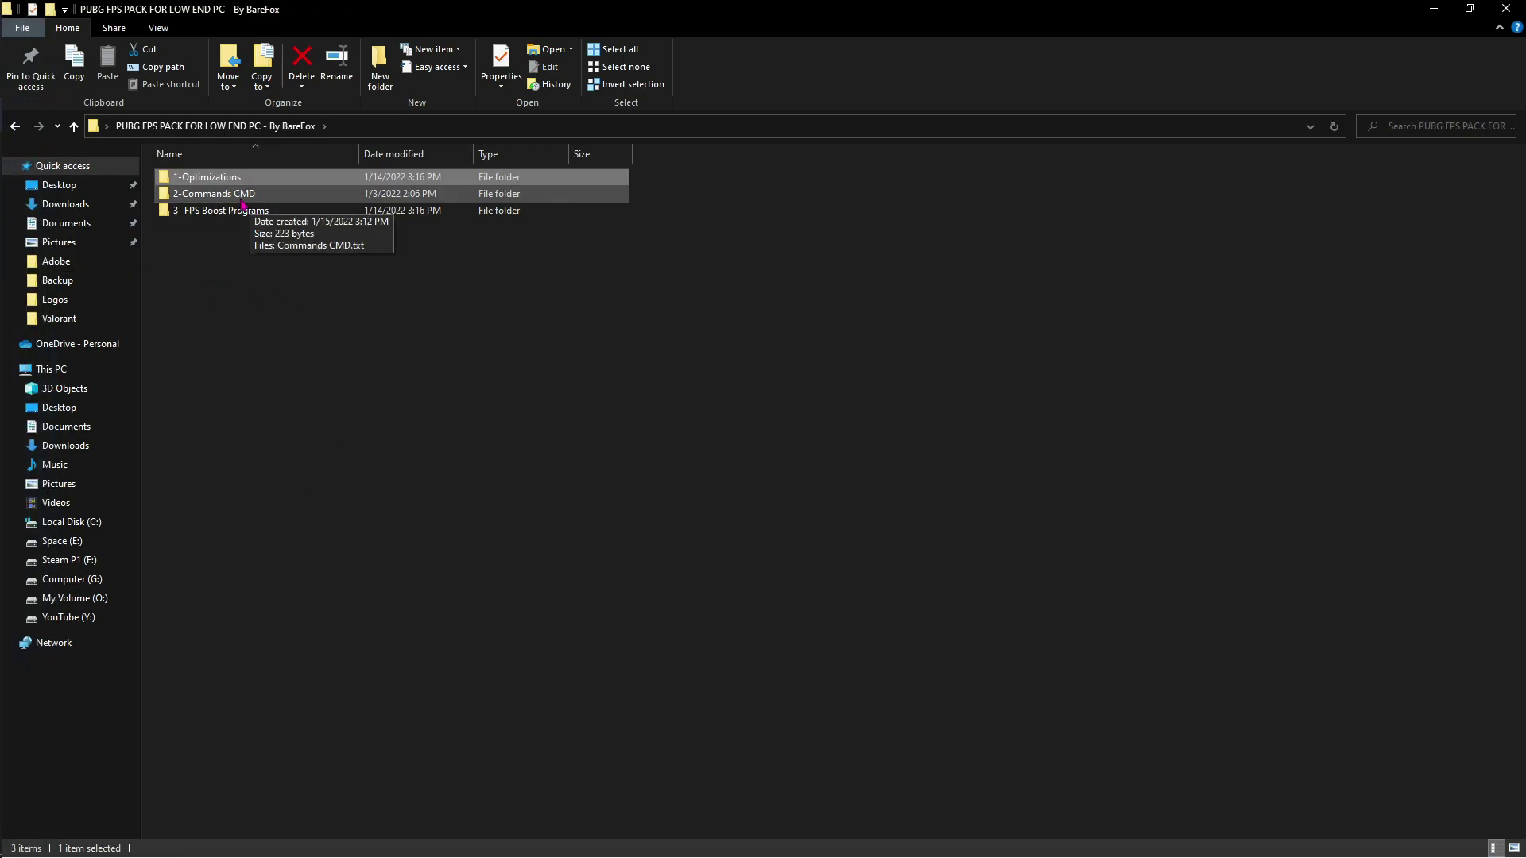
Open Commands CMD.txt from the 2-Commands CMD folder and copy the powercfg -duplicatescheme command listed under Ultimate-Performance Plan
double_click(241, 198)
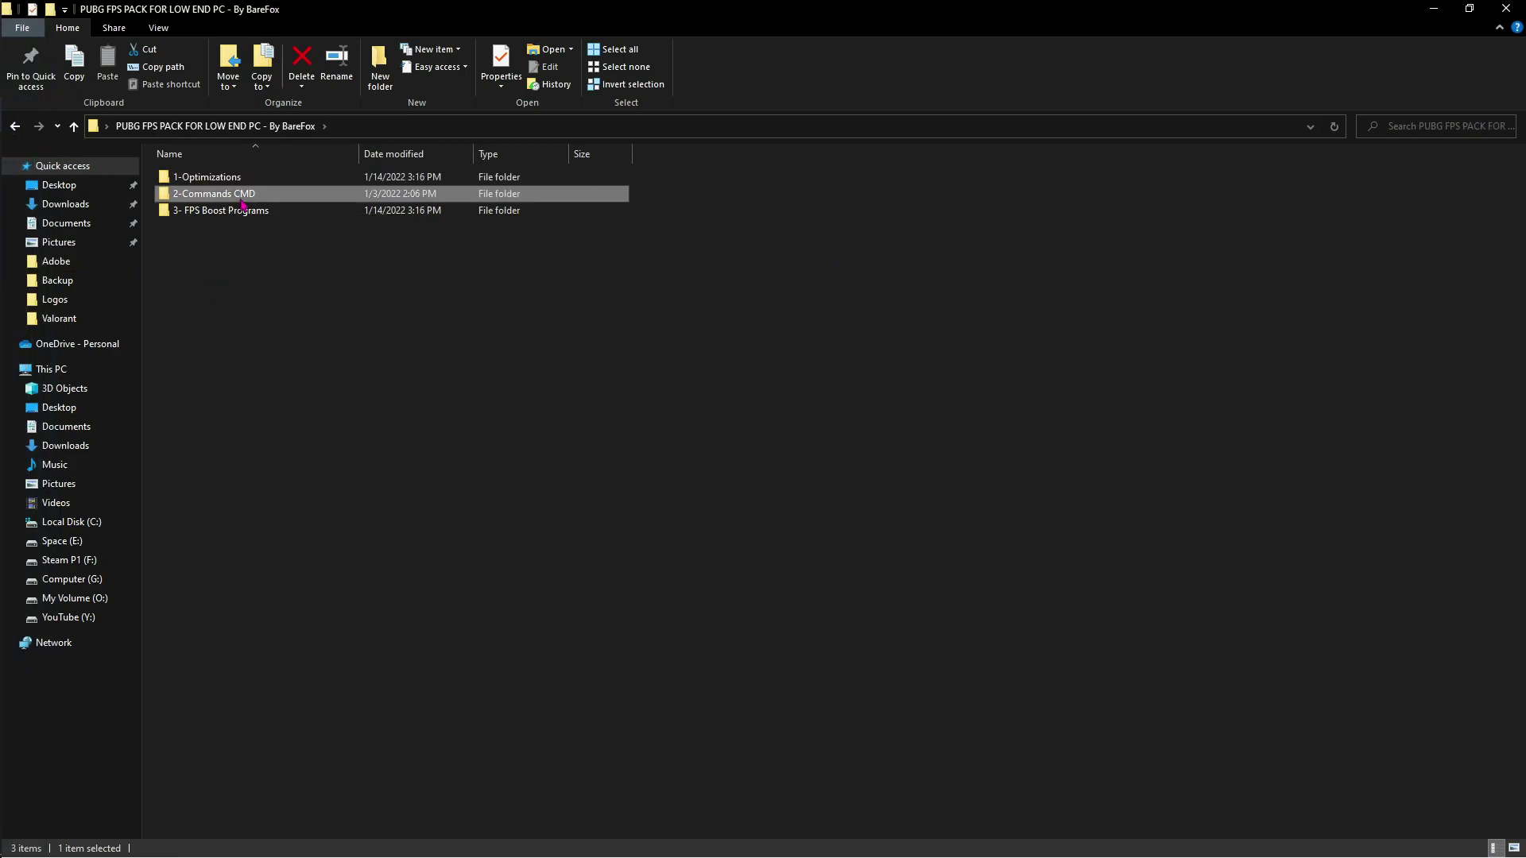
double_click(243, 186)
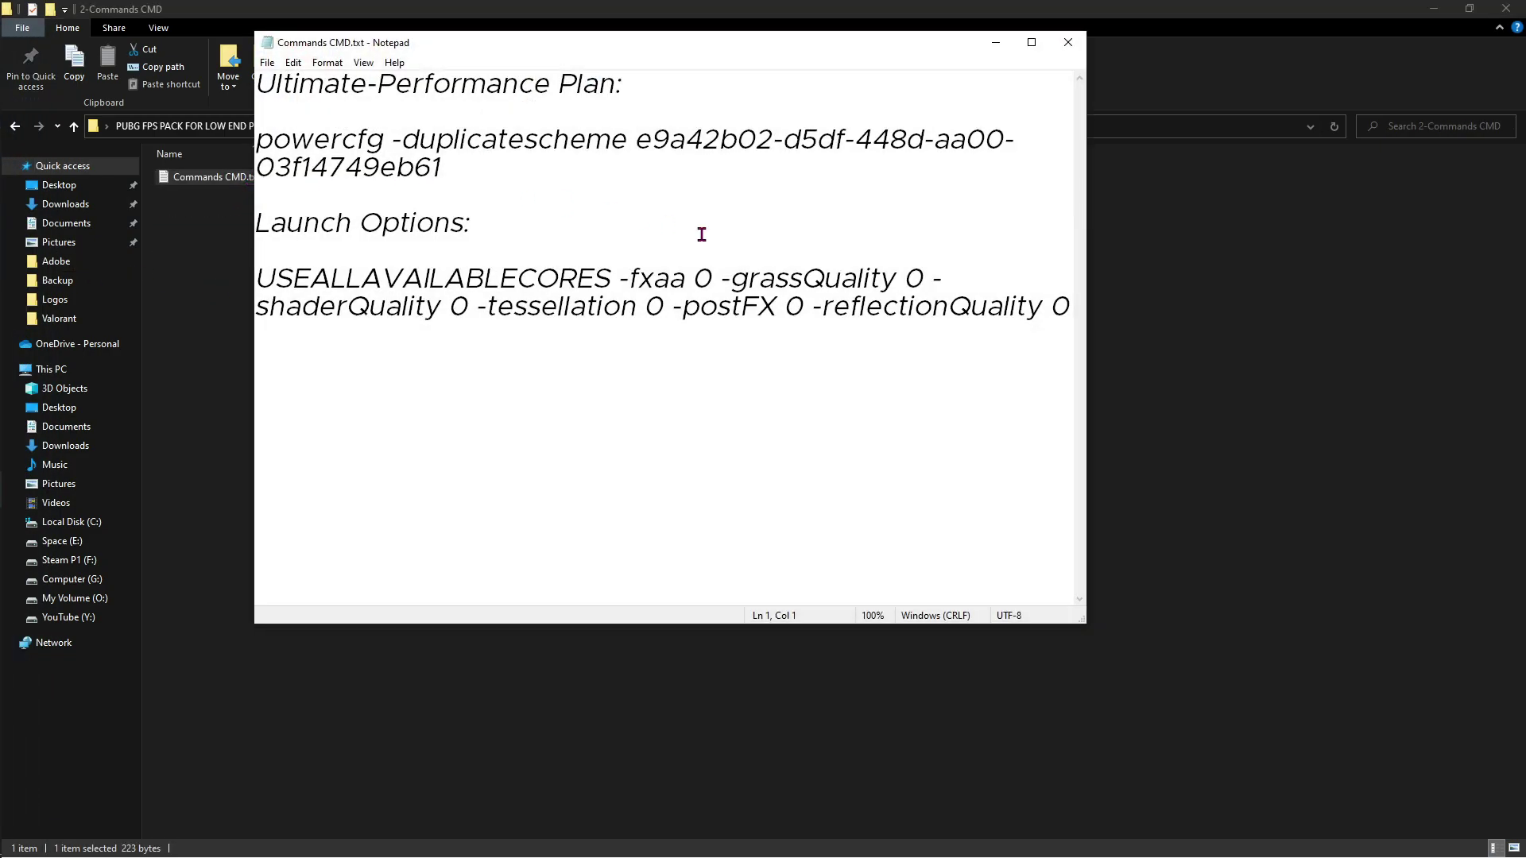
drag(444, 168, 235, 136)
key(super+c)
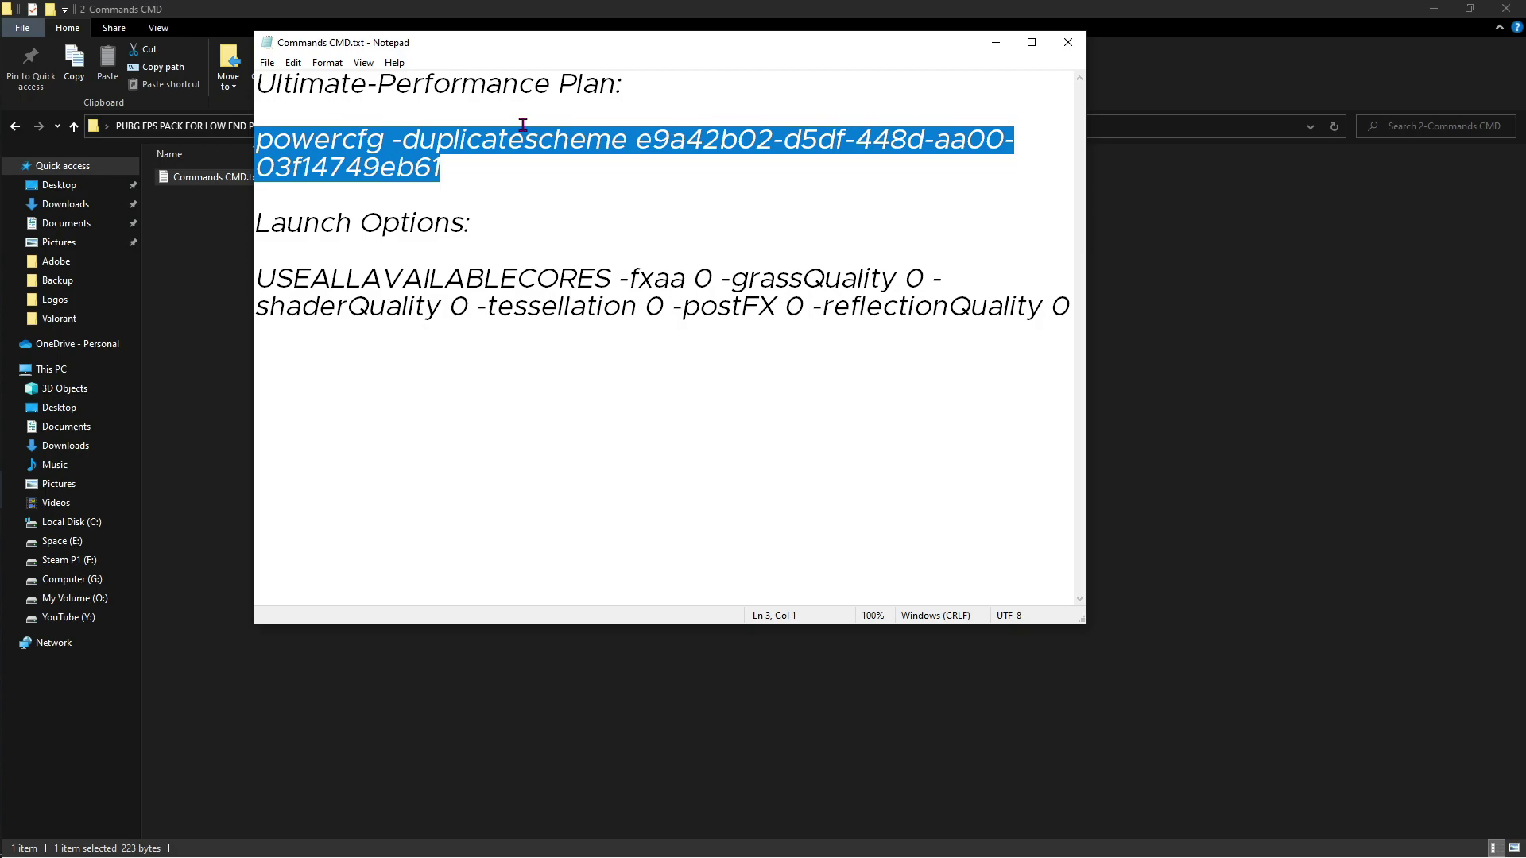
Run powercfg -duplicatescheme e9a42b02-d5df-448d-aa00-03f14749eb61 in Command Prompt and close the window
key(super)
text(cmd)
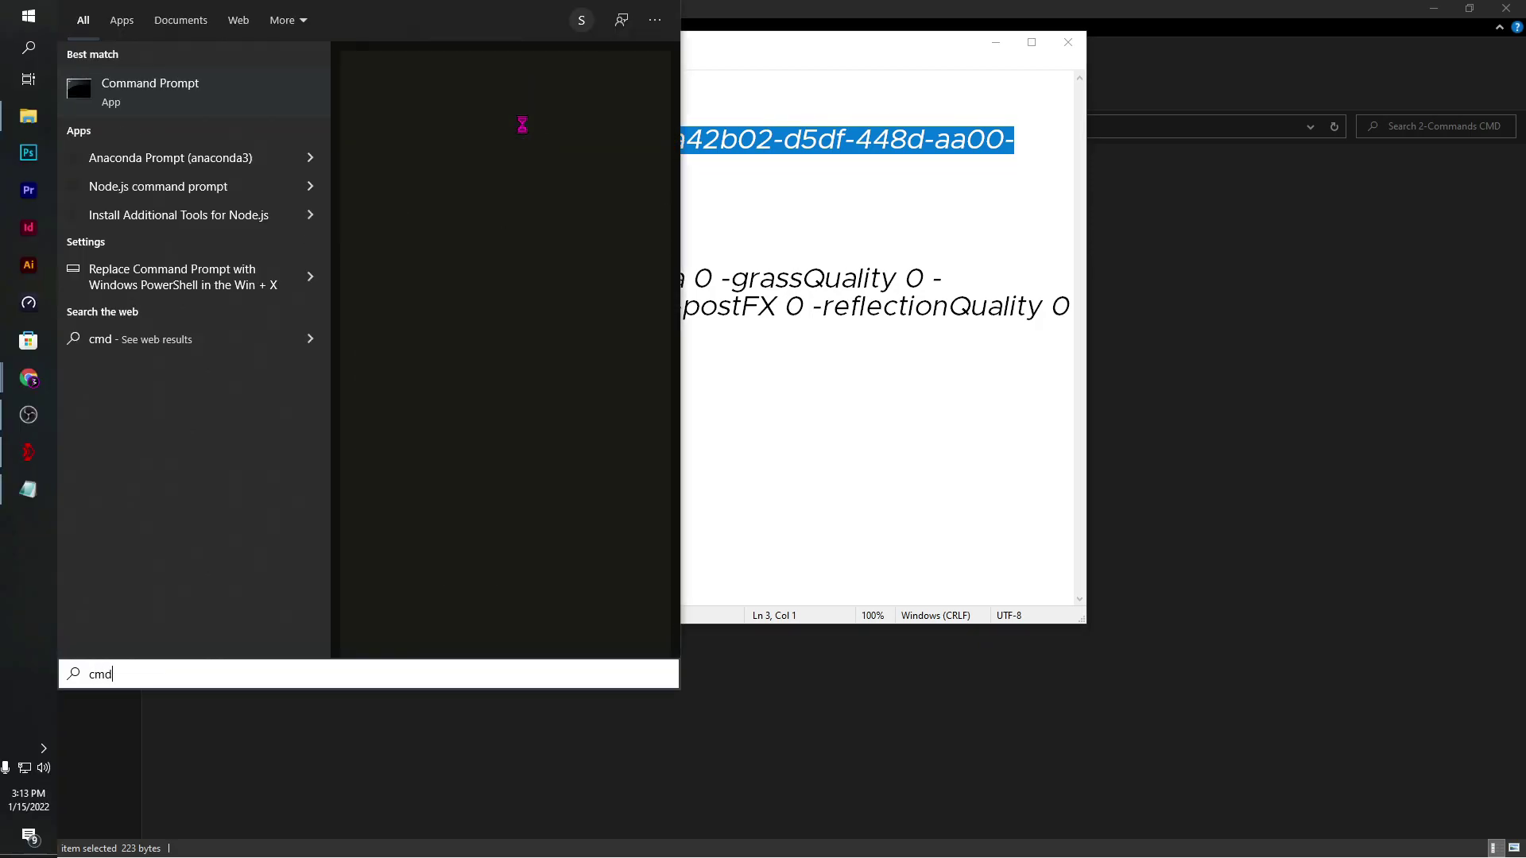
click(393, 215)
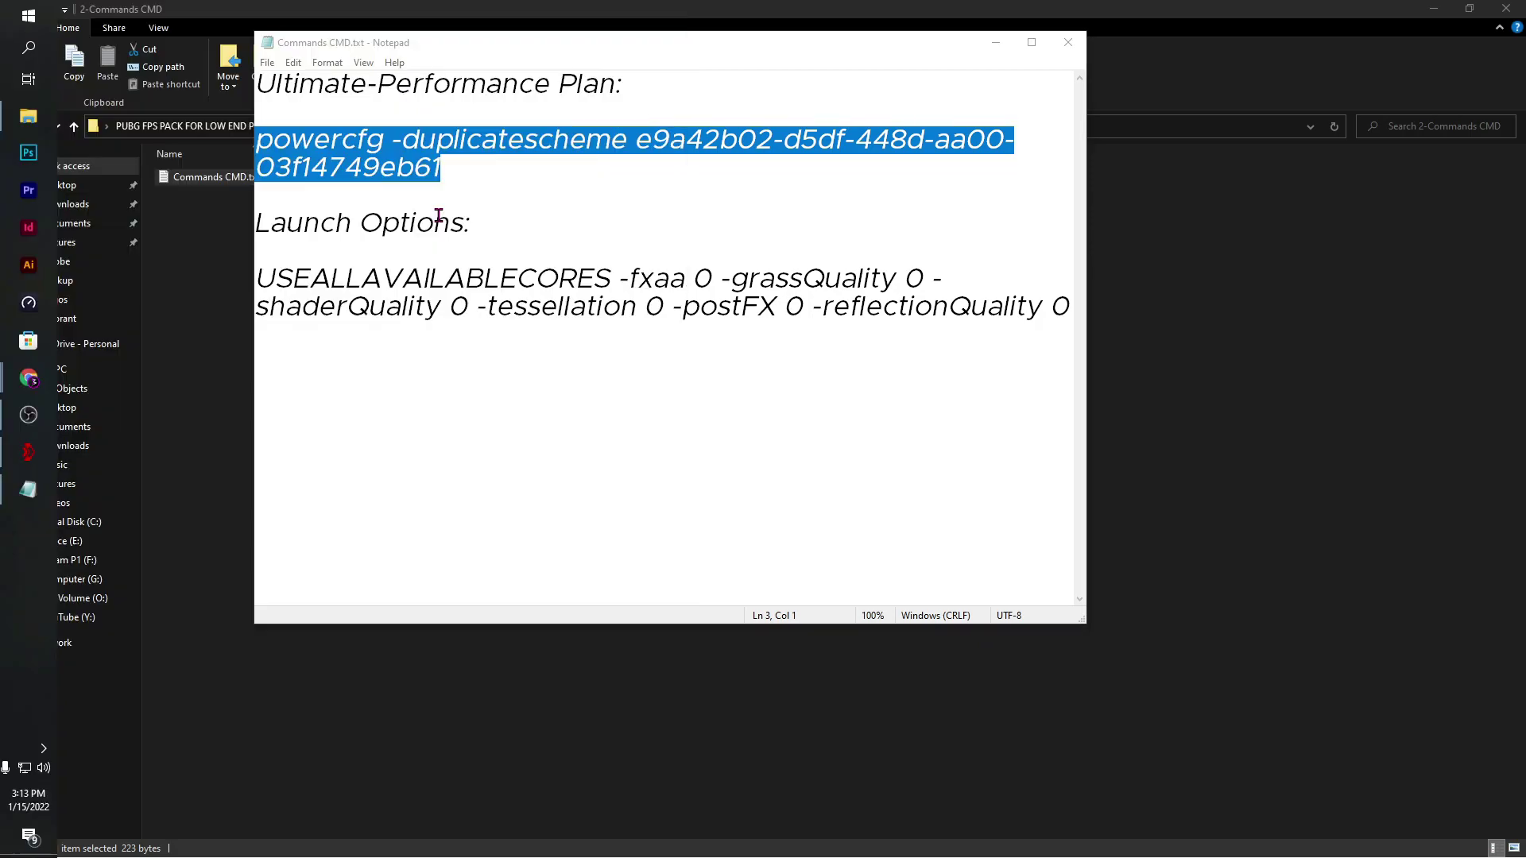
right_click(705, 285)
key(Return)
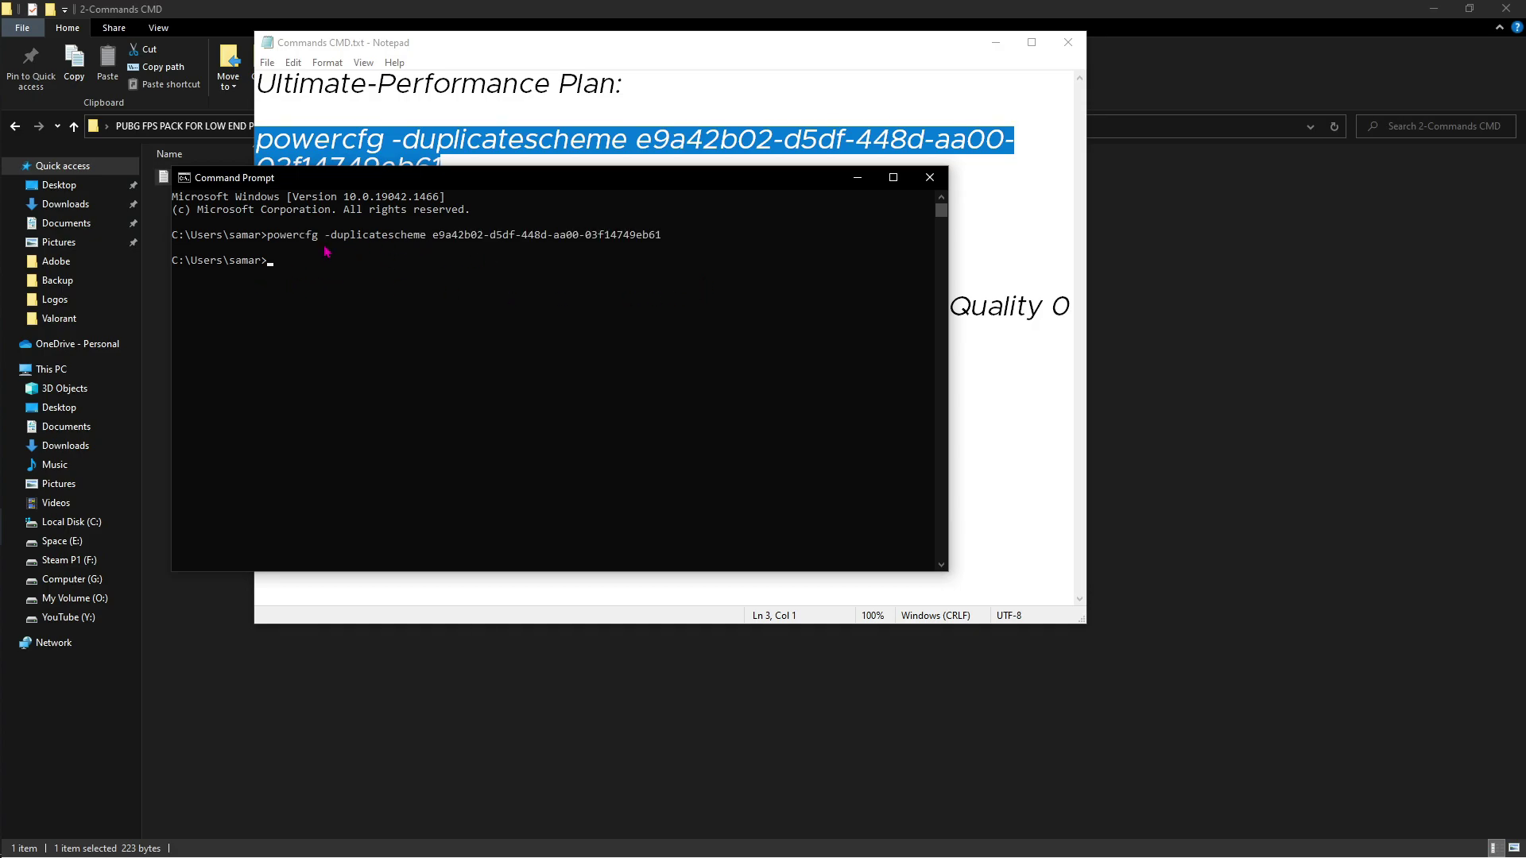
click(929, 175)
Find Power Options through a Control Panel search for Power, examine the Ultimate Performance plan, and close the window
key(super)
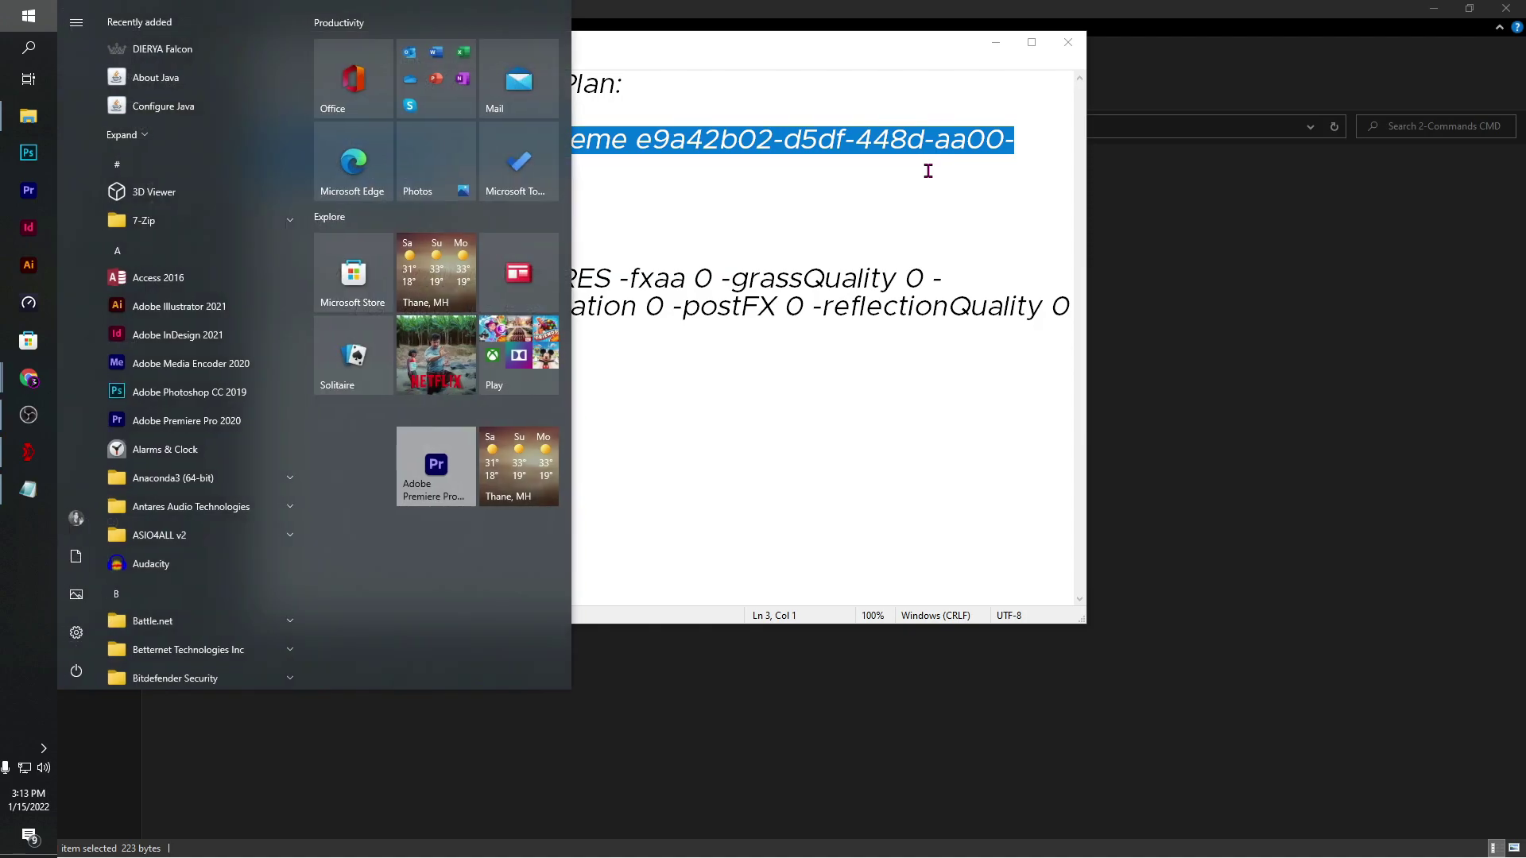
text(cmd)
key(BackSpace)
key(BackSpace)
key(BackSpace)
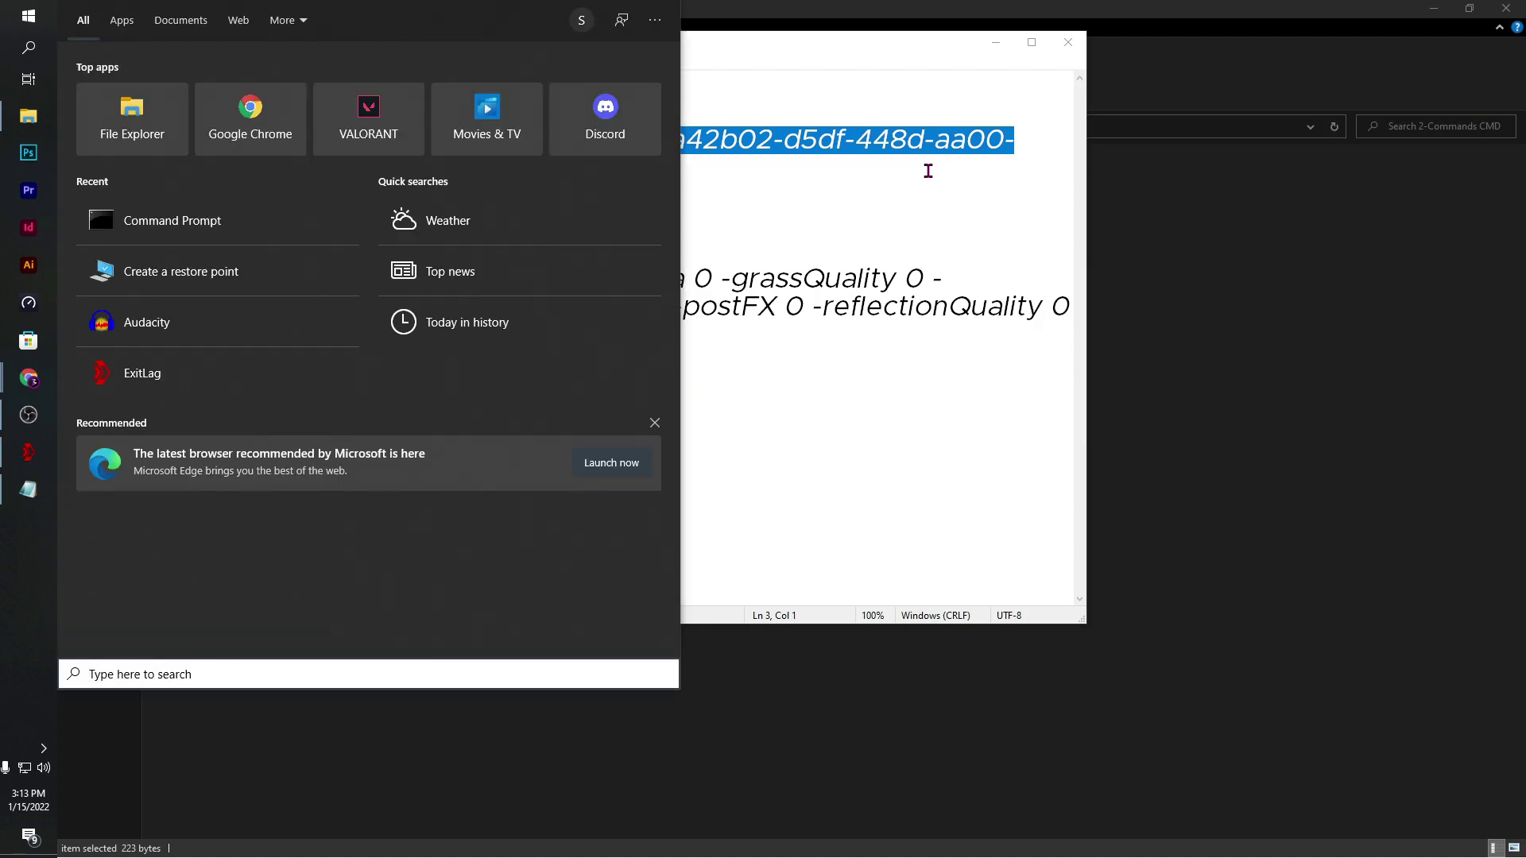
text(con)
key(Return)
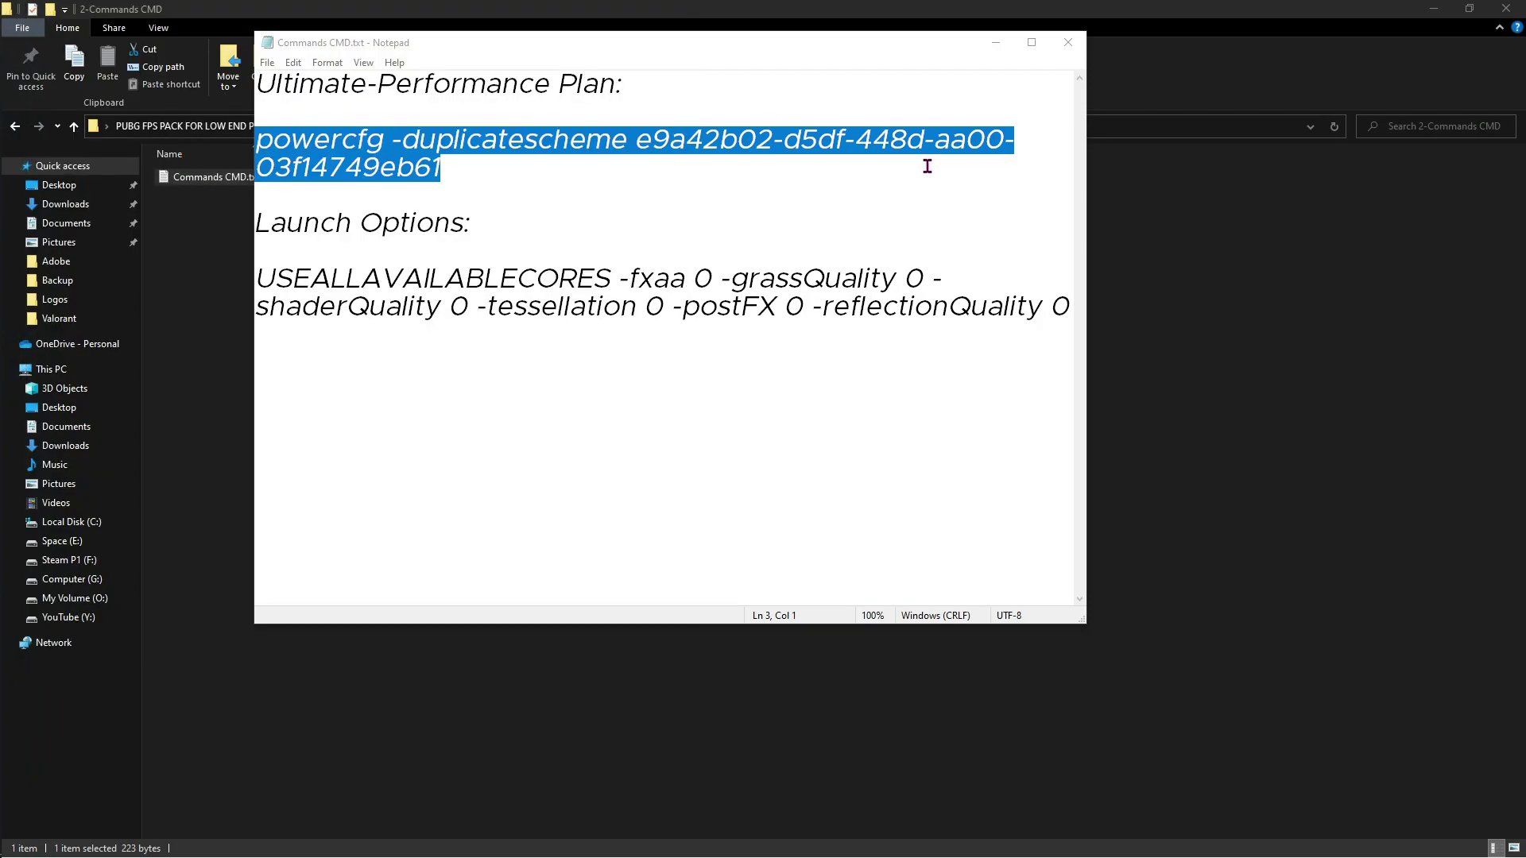
click(1404, 289)
text(Power)
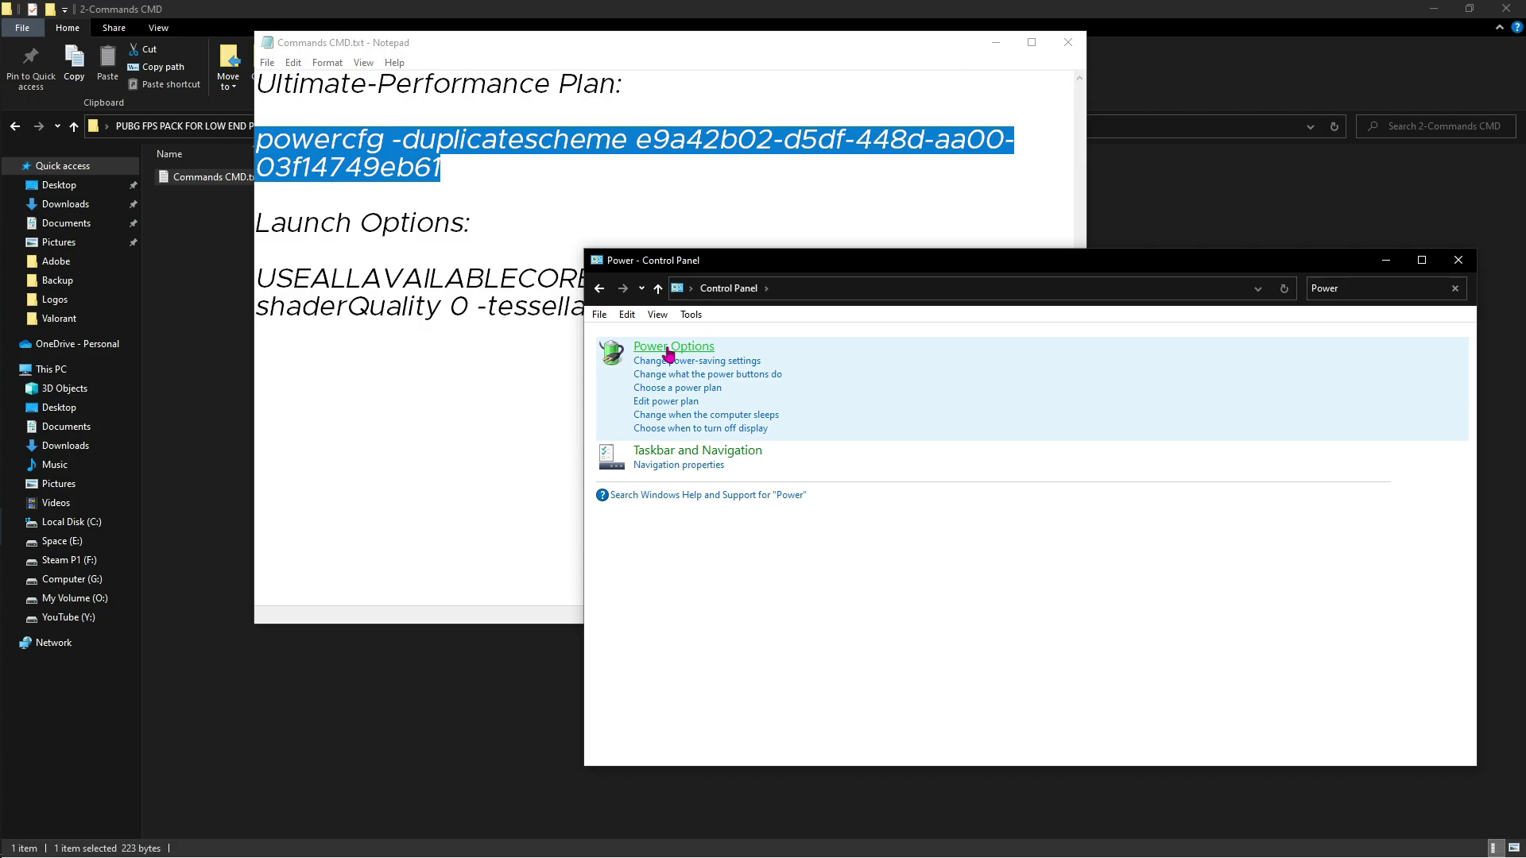
click(669, 349)
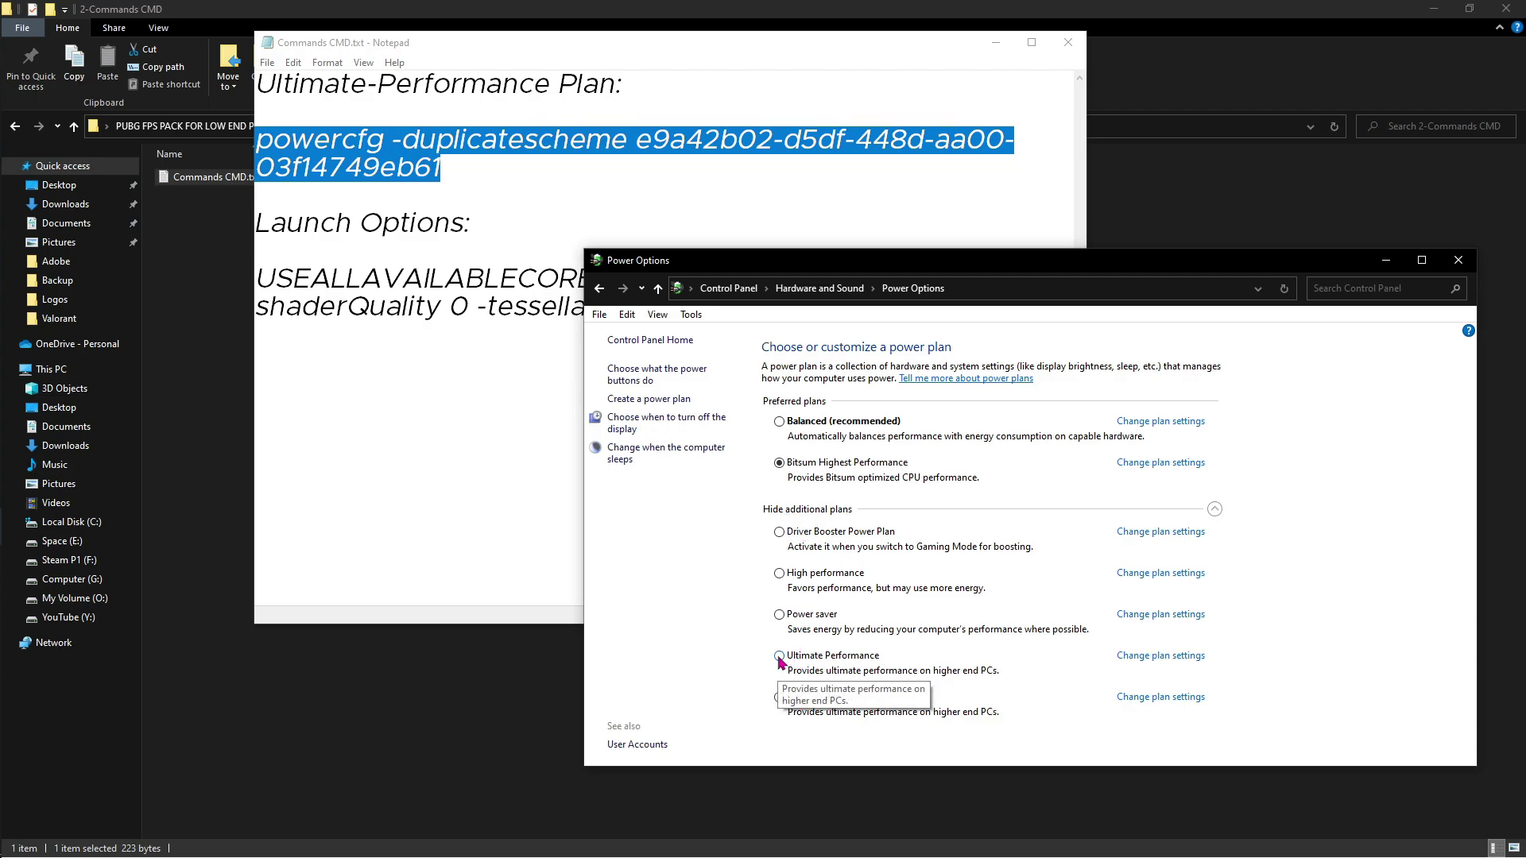
click(1459, 260)
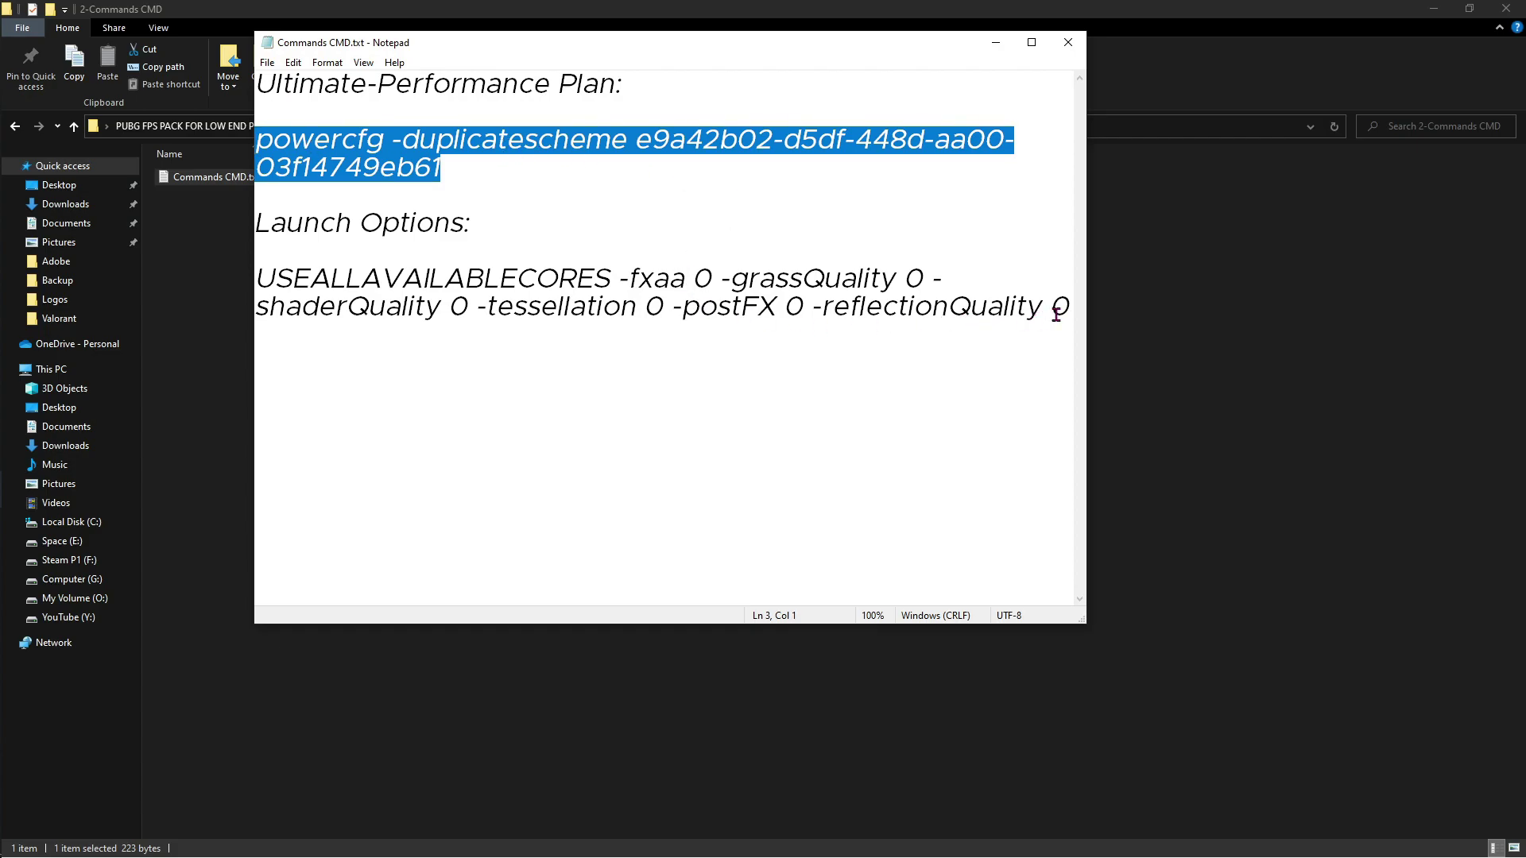
Copy the USEALLAVAILABLECORES launch options line from Commands CMD.txt and paste it into the launch options of PUBG: BATTLEGROUNDS in Steam
drag(262, 279, 1084, 317)
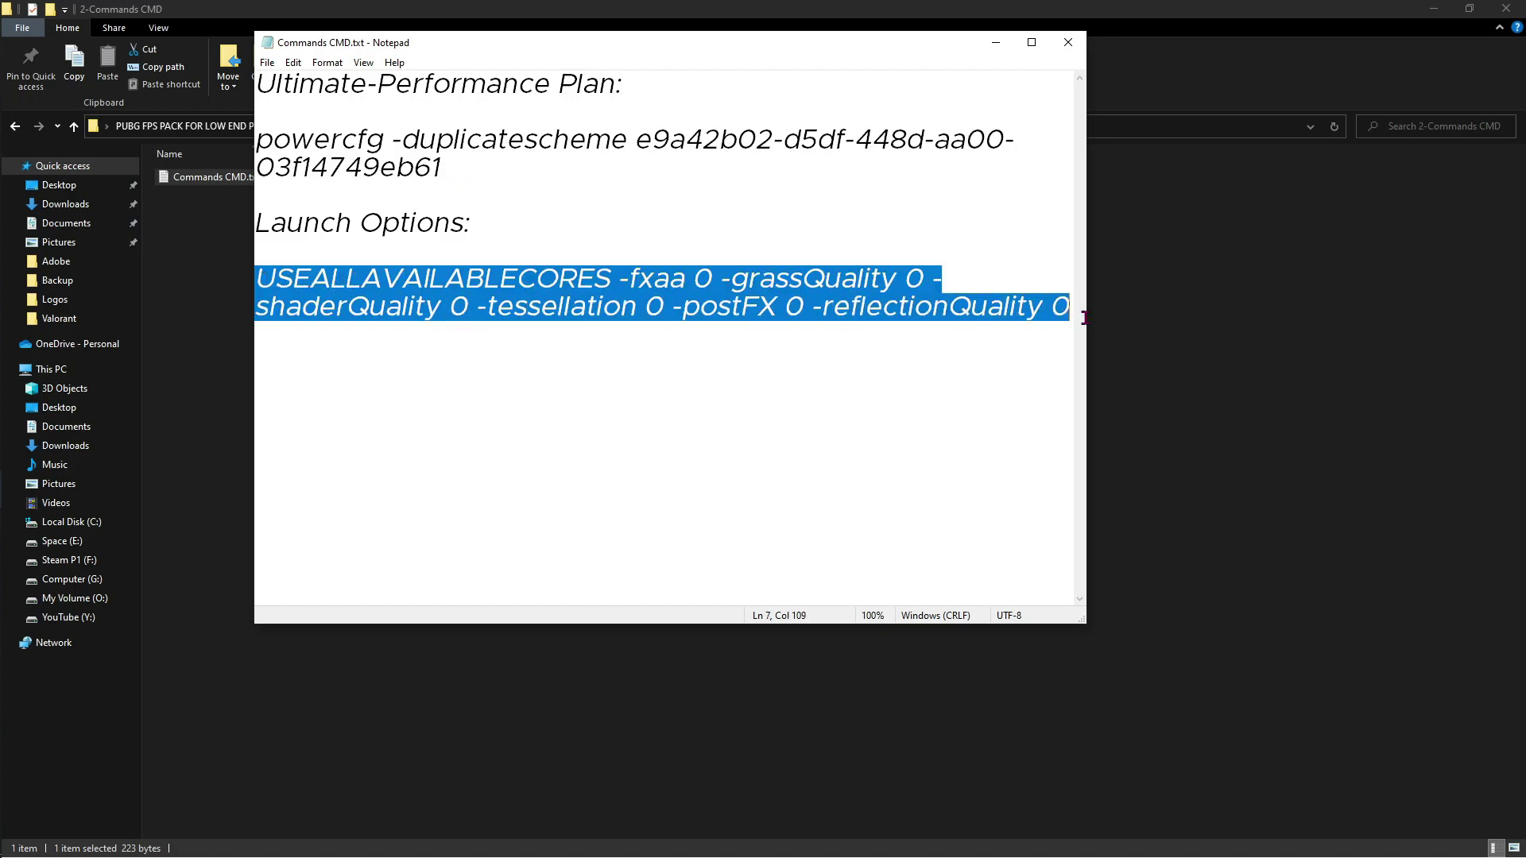
click(995, 43)
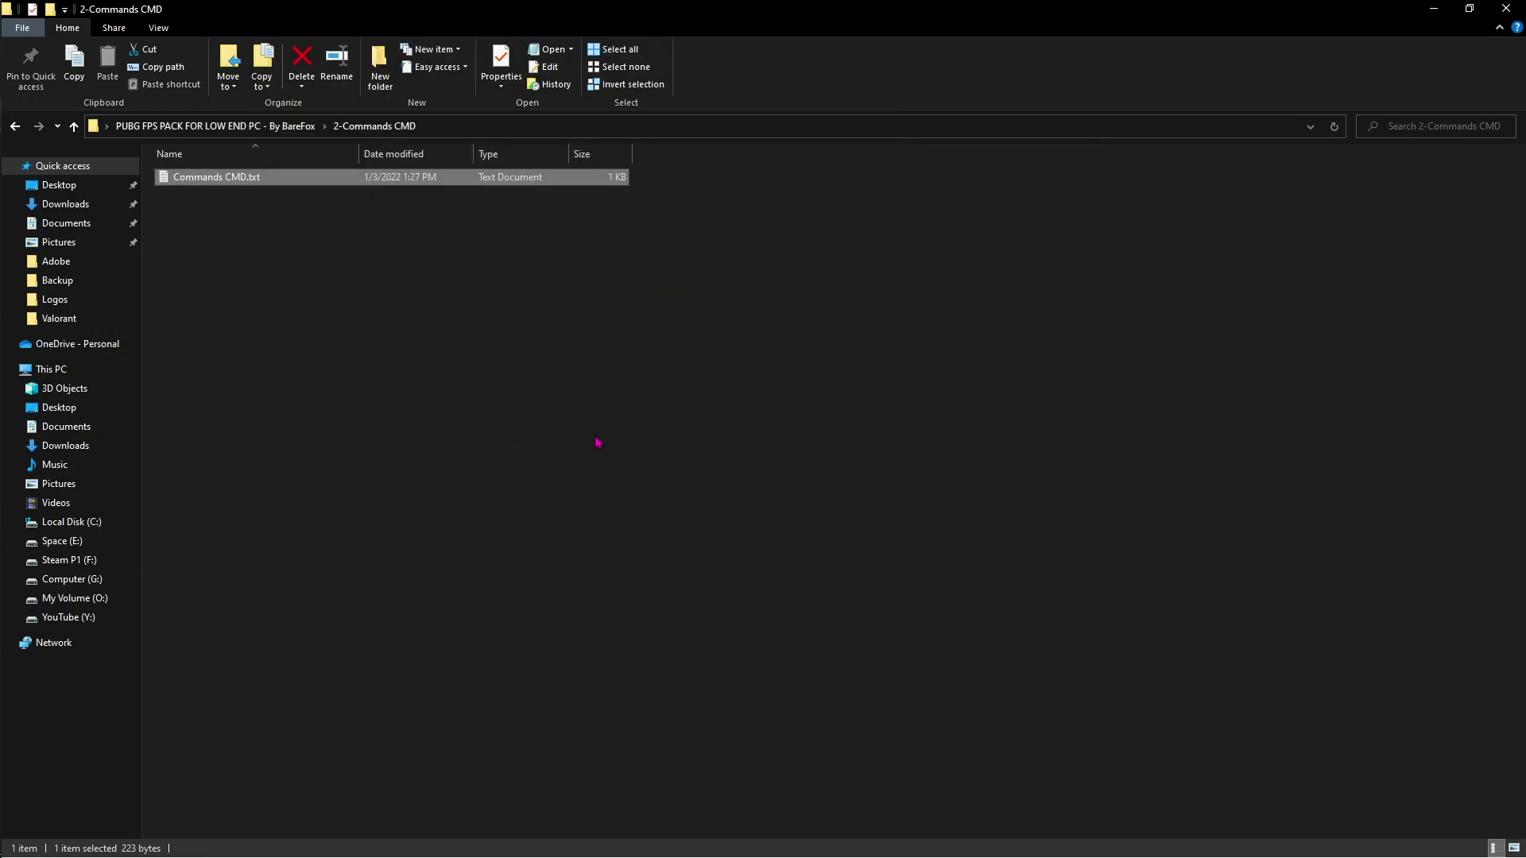
key(super)
text(steam)
key(Return)
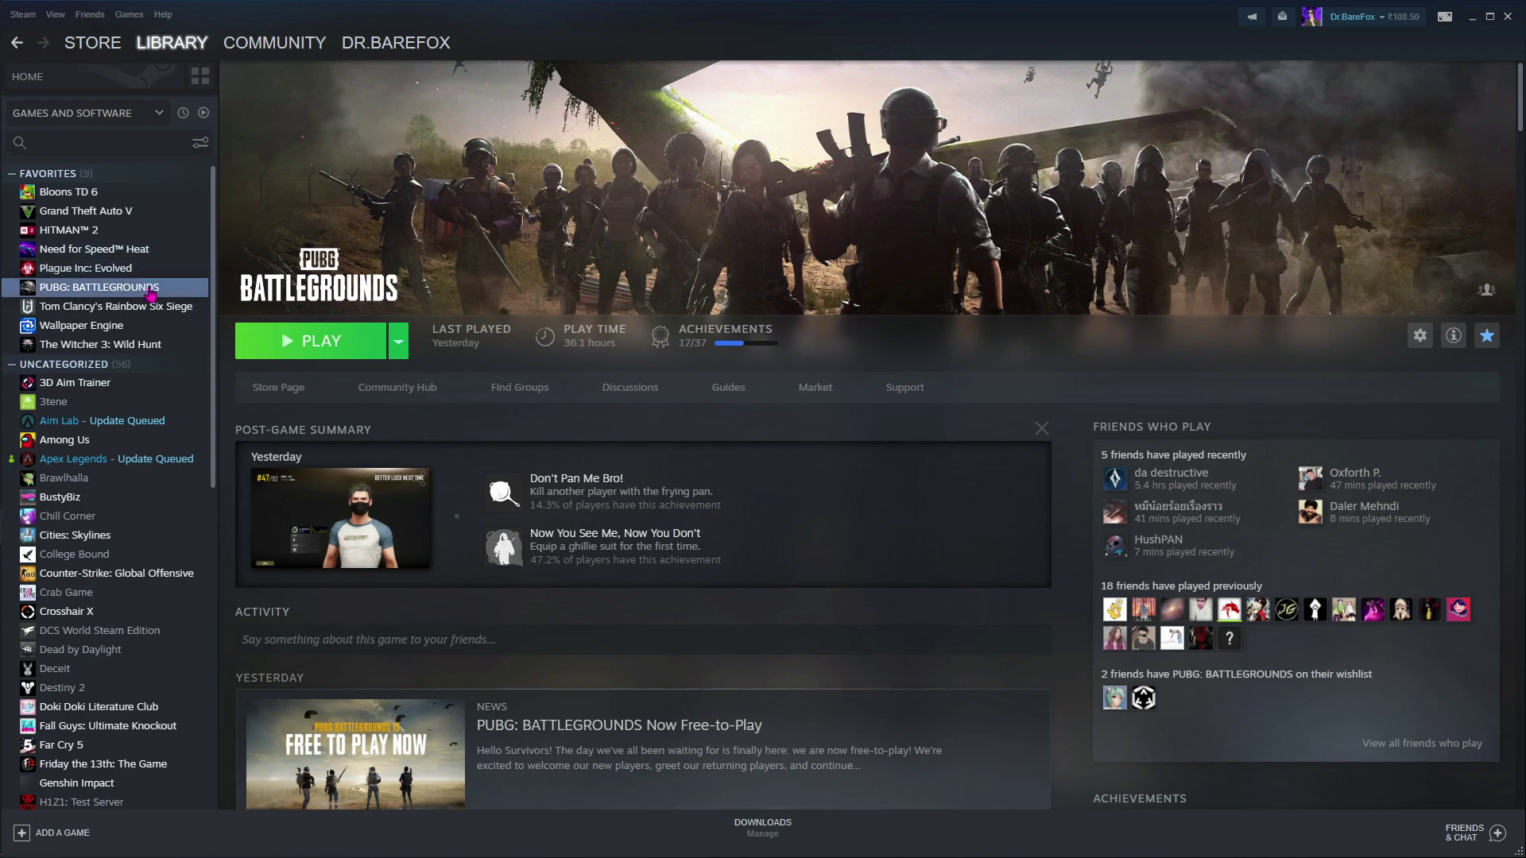
right_click(167, 293)
click(206, 373)
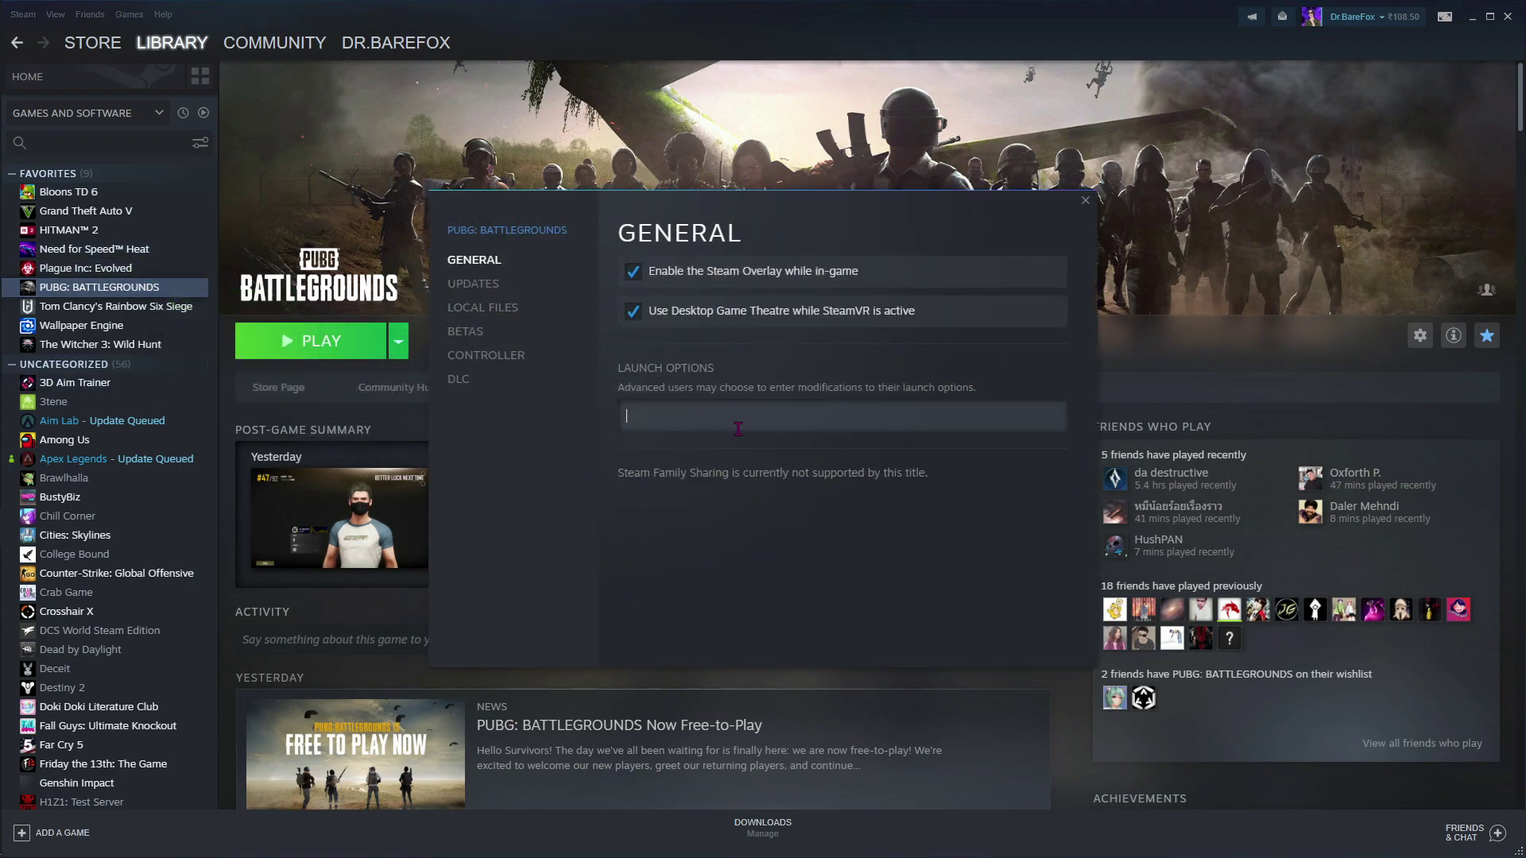
key(ctrl+v)
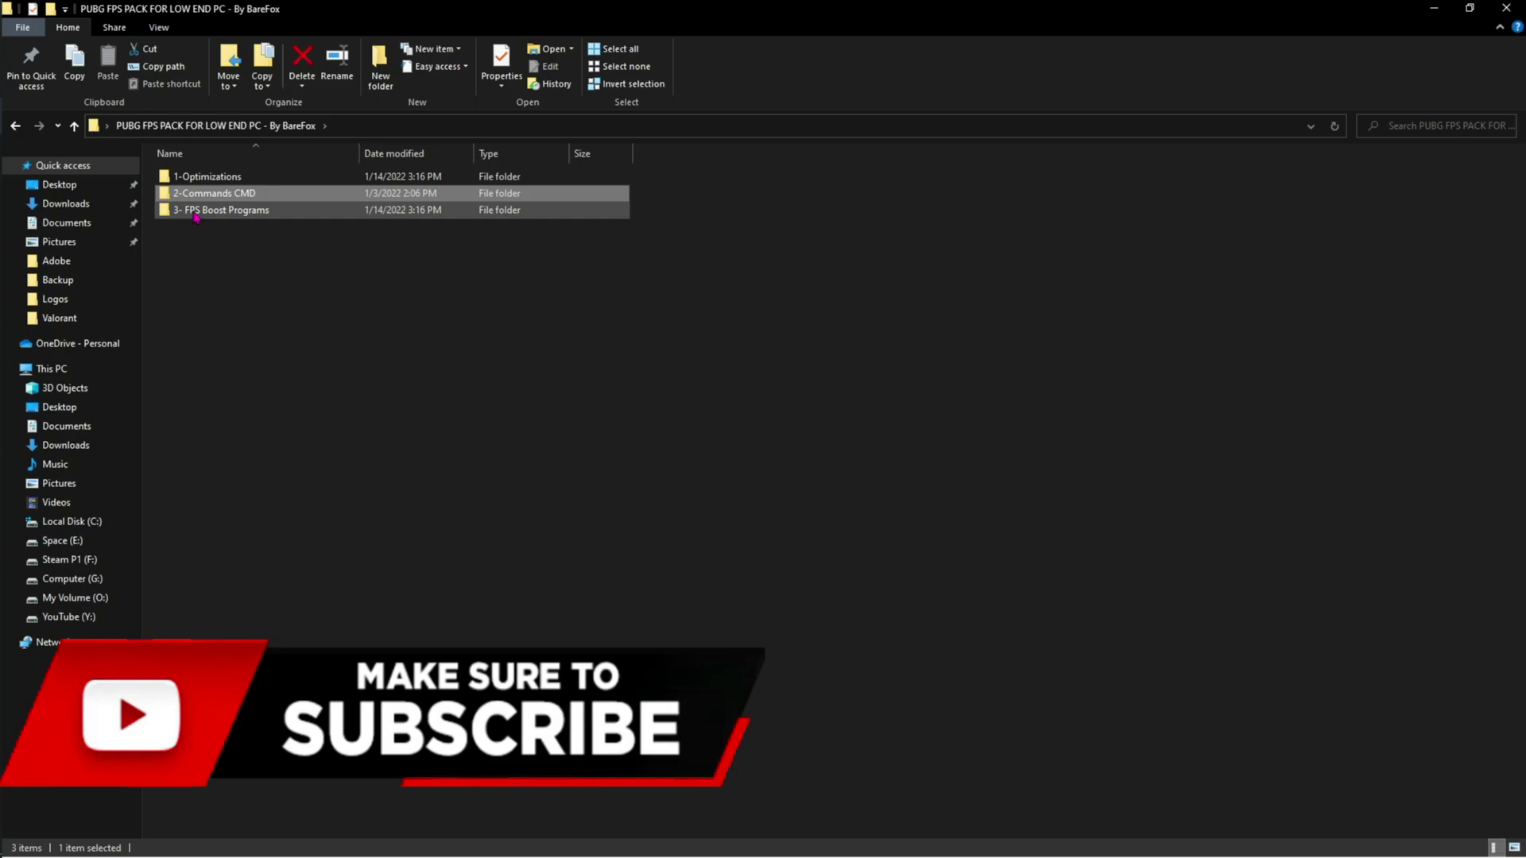
Go into the 3- FPS Boost Programs folder, clean the memory with Mem Reduct, and close Mem Reduct and Task Manager
double_click(222, 209)
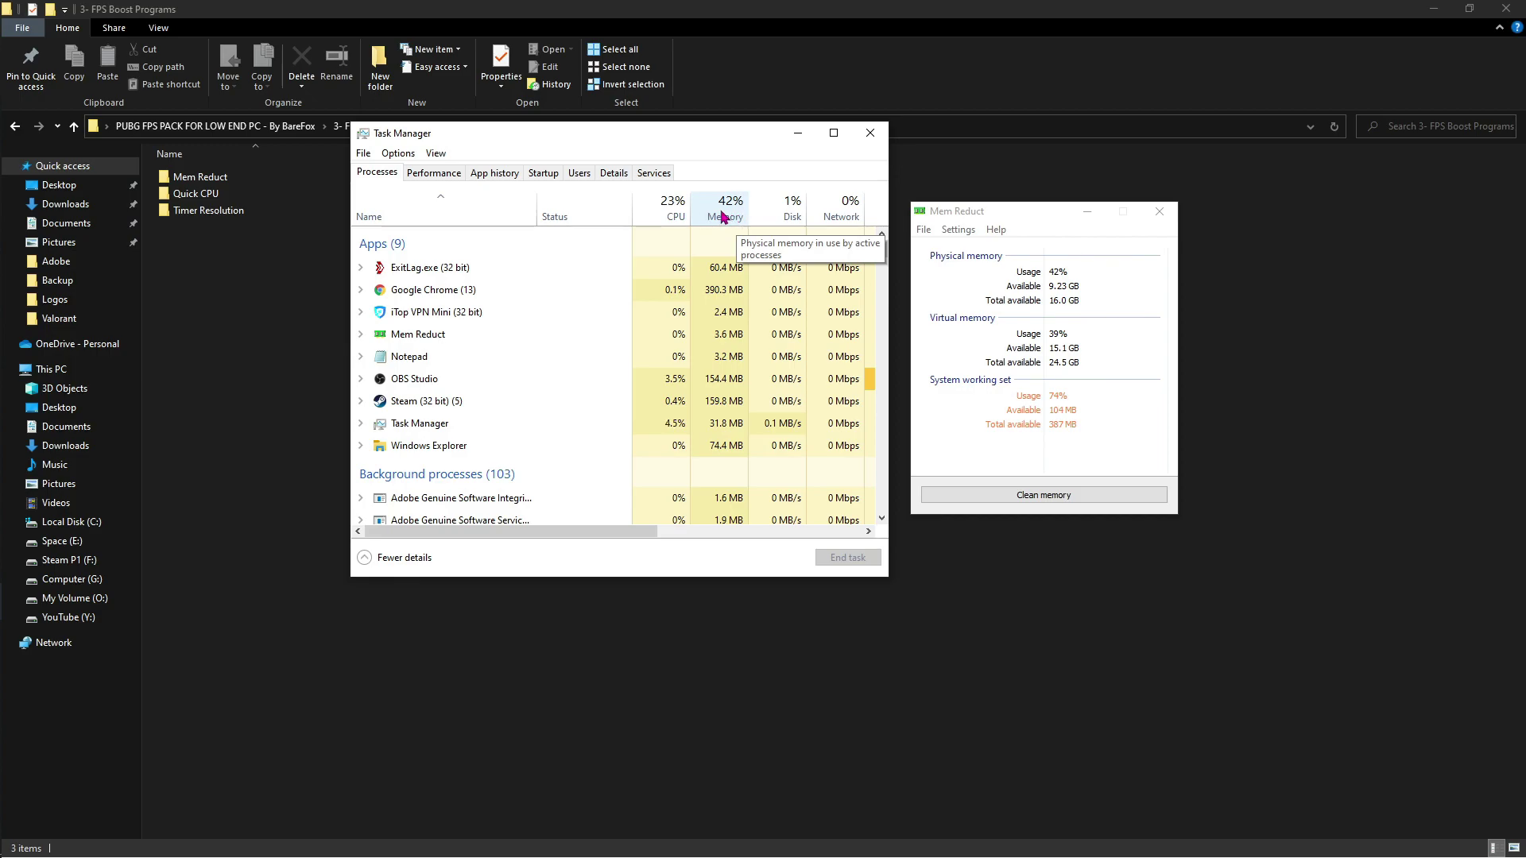
click(1089, 498)
click(1090, 389)
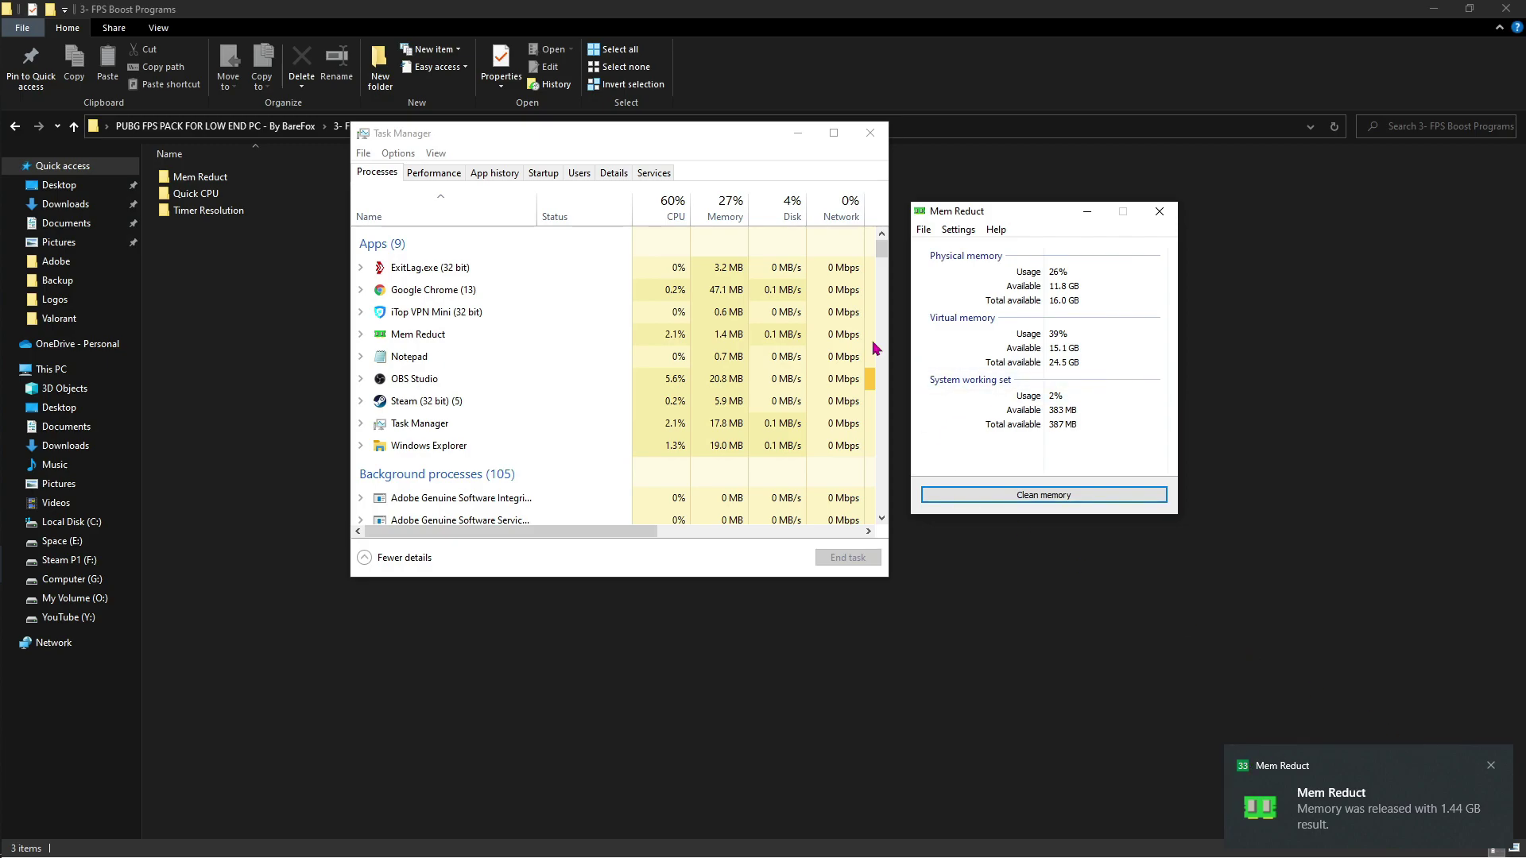
click(887, 251)
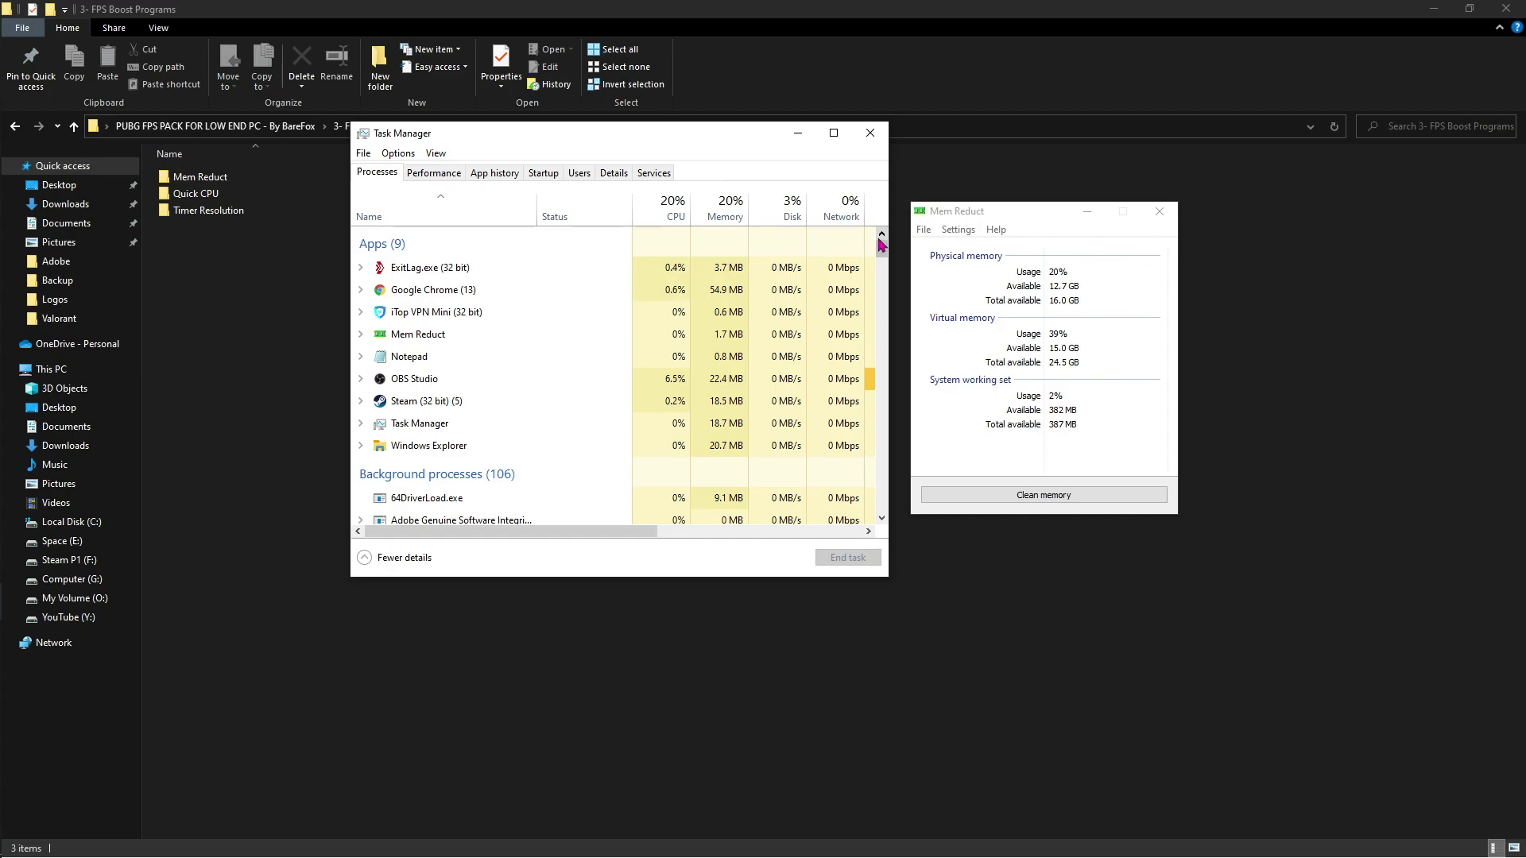
click(1159, 211)
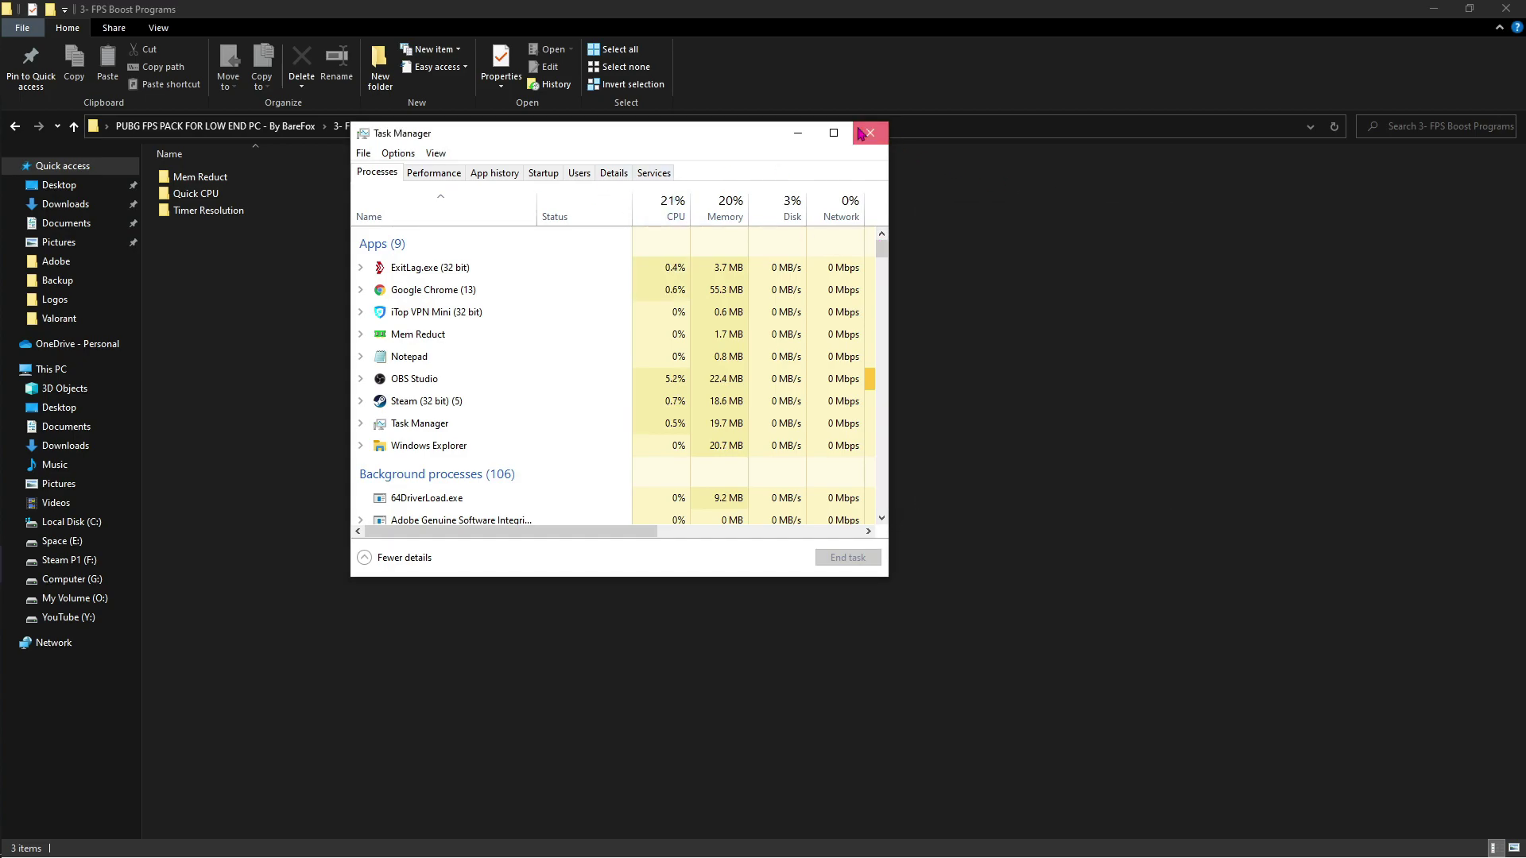
click(870, 133)
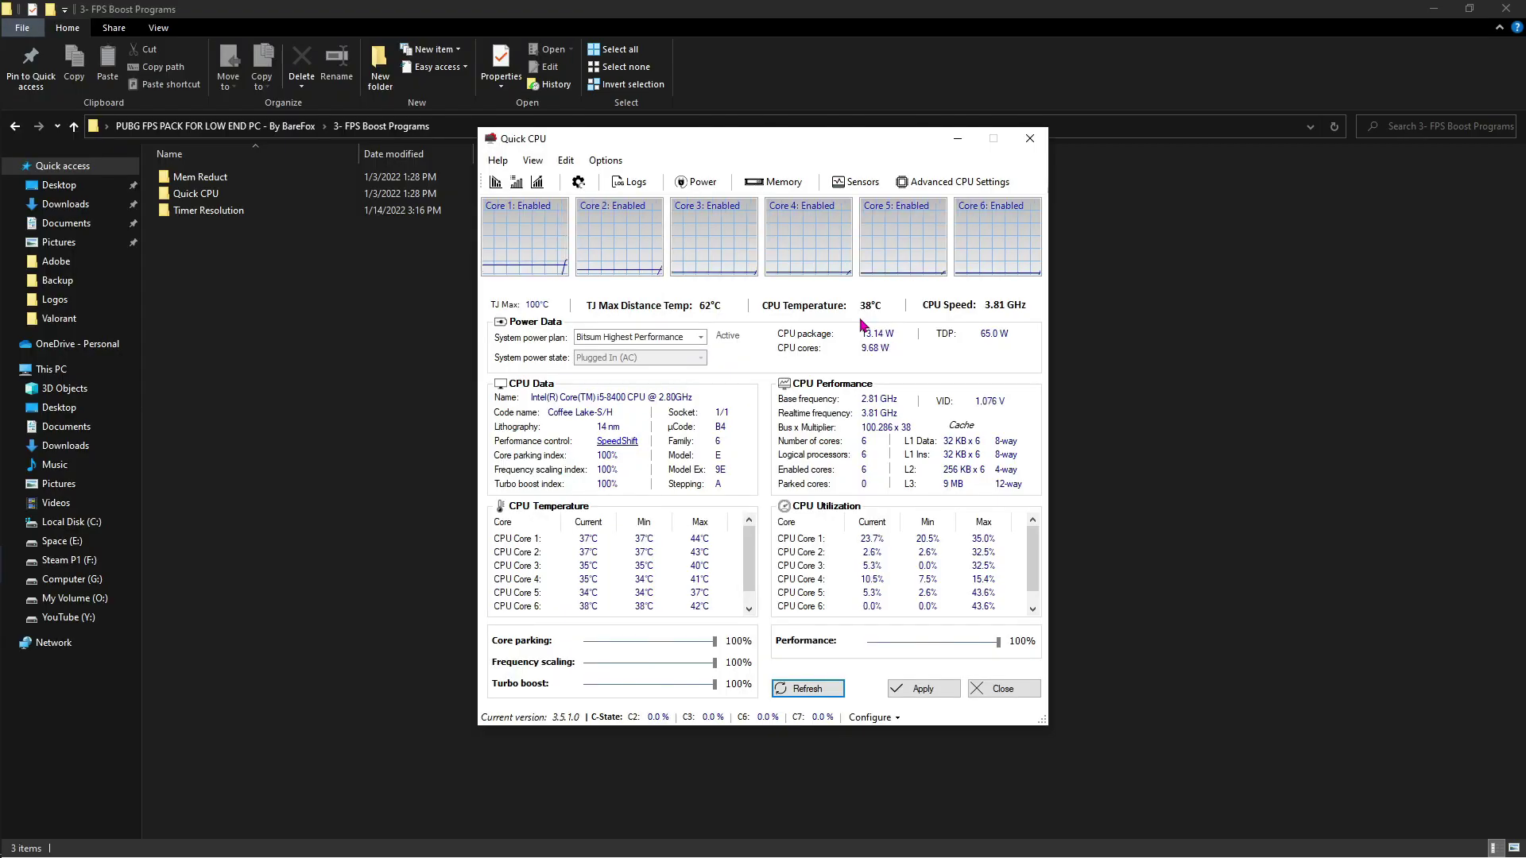
Apply 100% core parking, frequency scaling, turbo boost and performance in Quick CPU, and close it
click(879, 481)
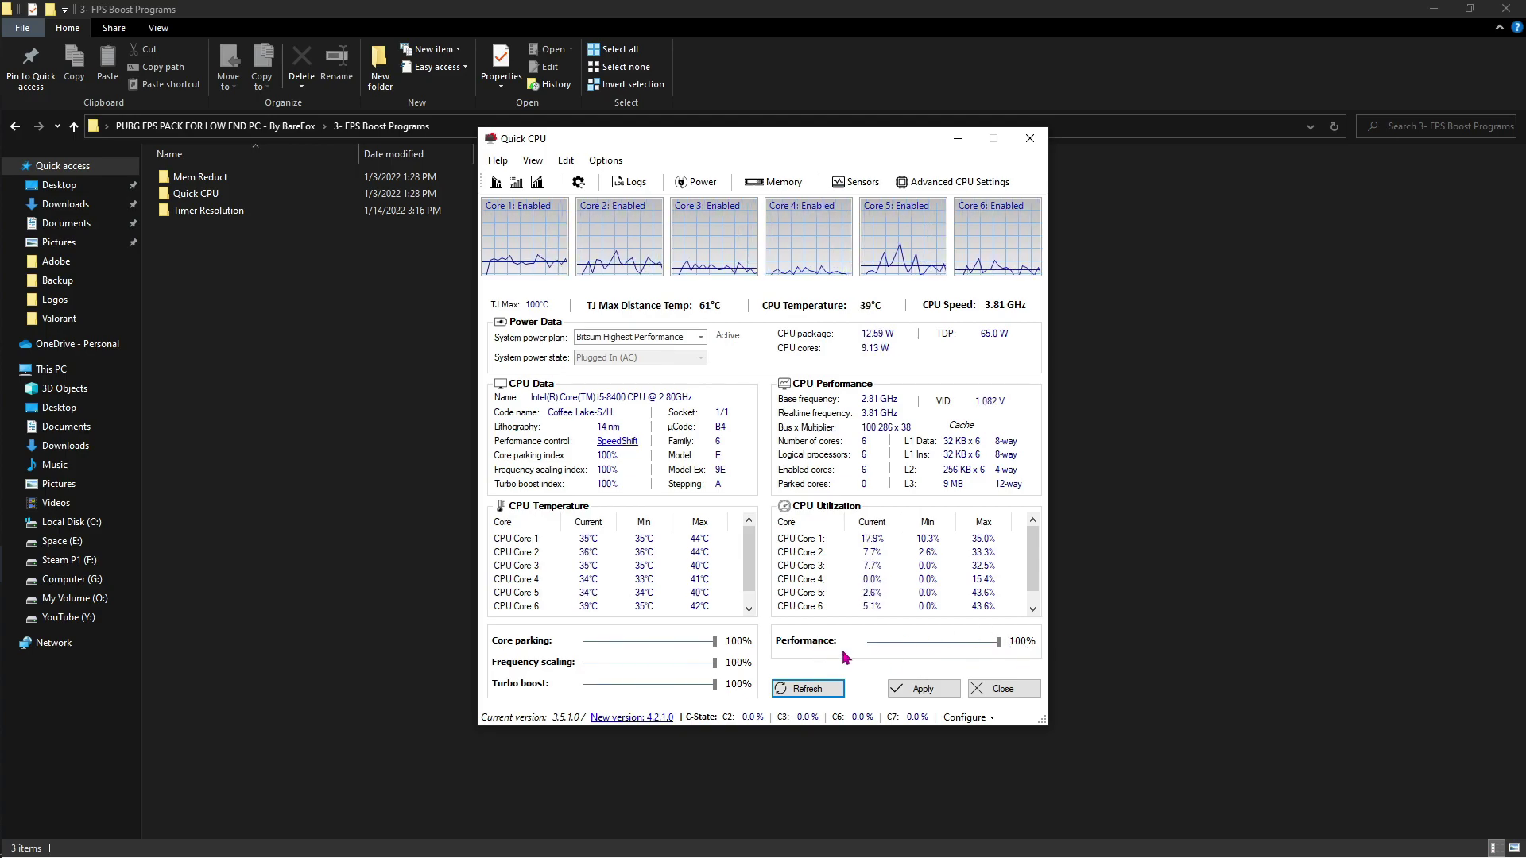
click(914, 691)
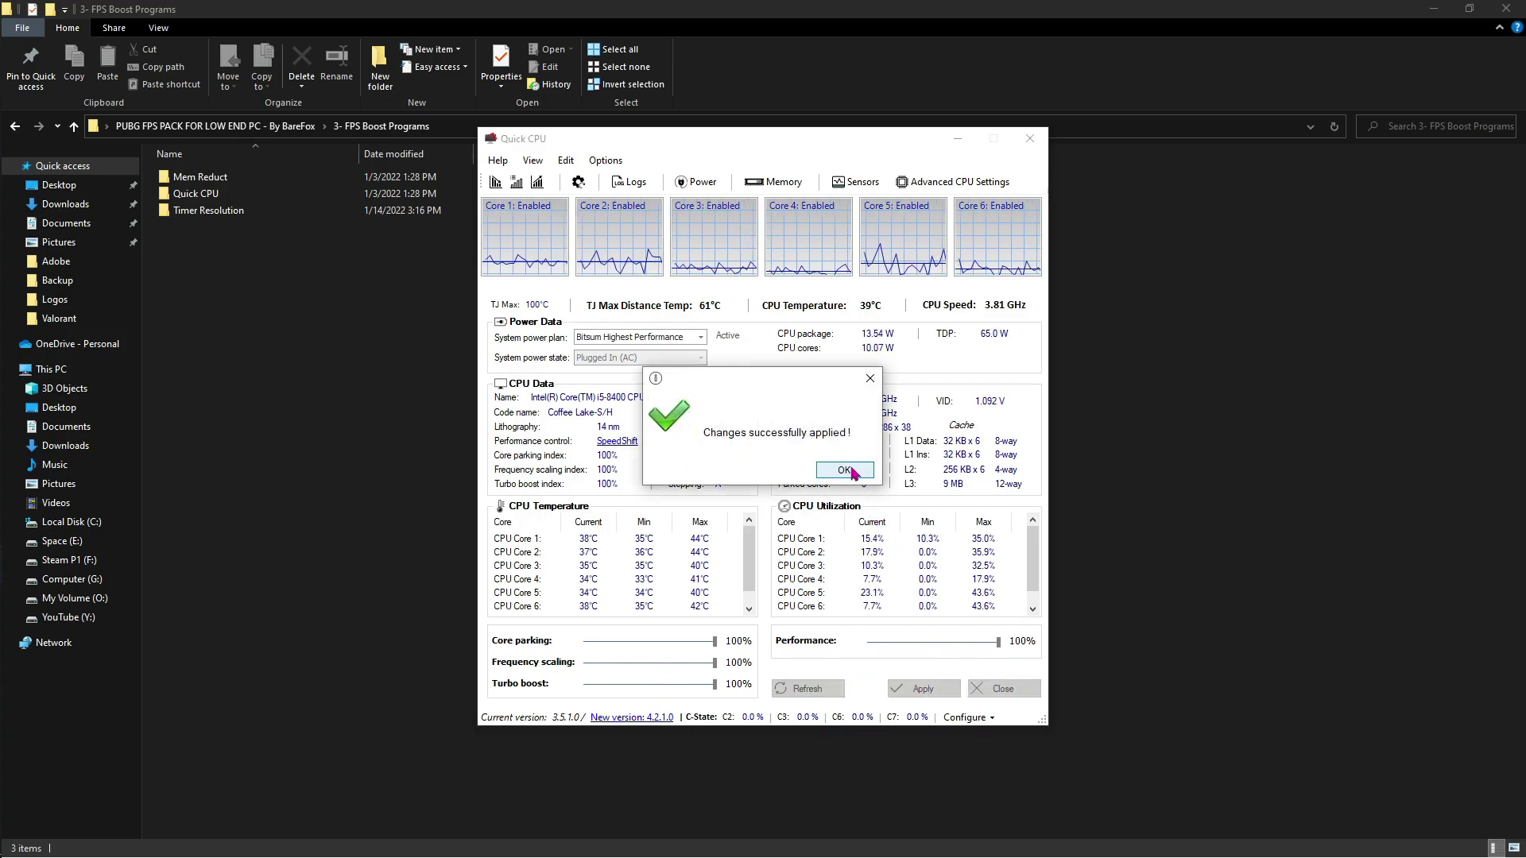
click(844, 470)
click(1005, 690)
Run TimerResolution.exe from the Timer Resolution folder, set the timer to maximum resolution, and close the tool and the folder window
double_click(213, 211)
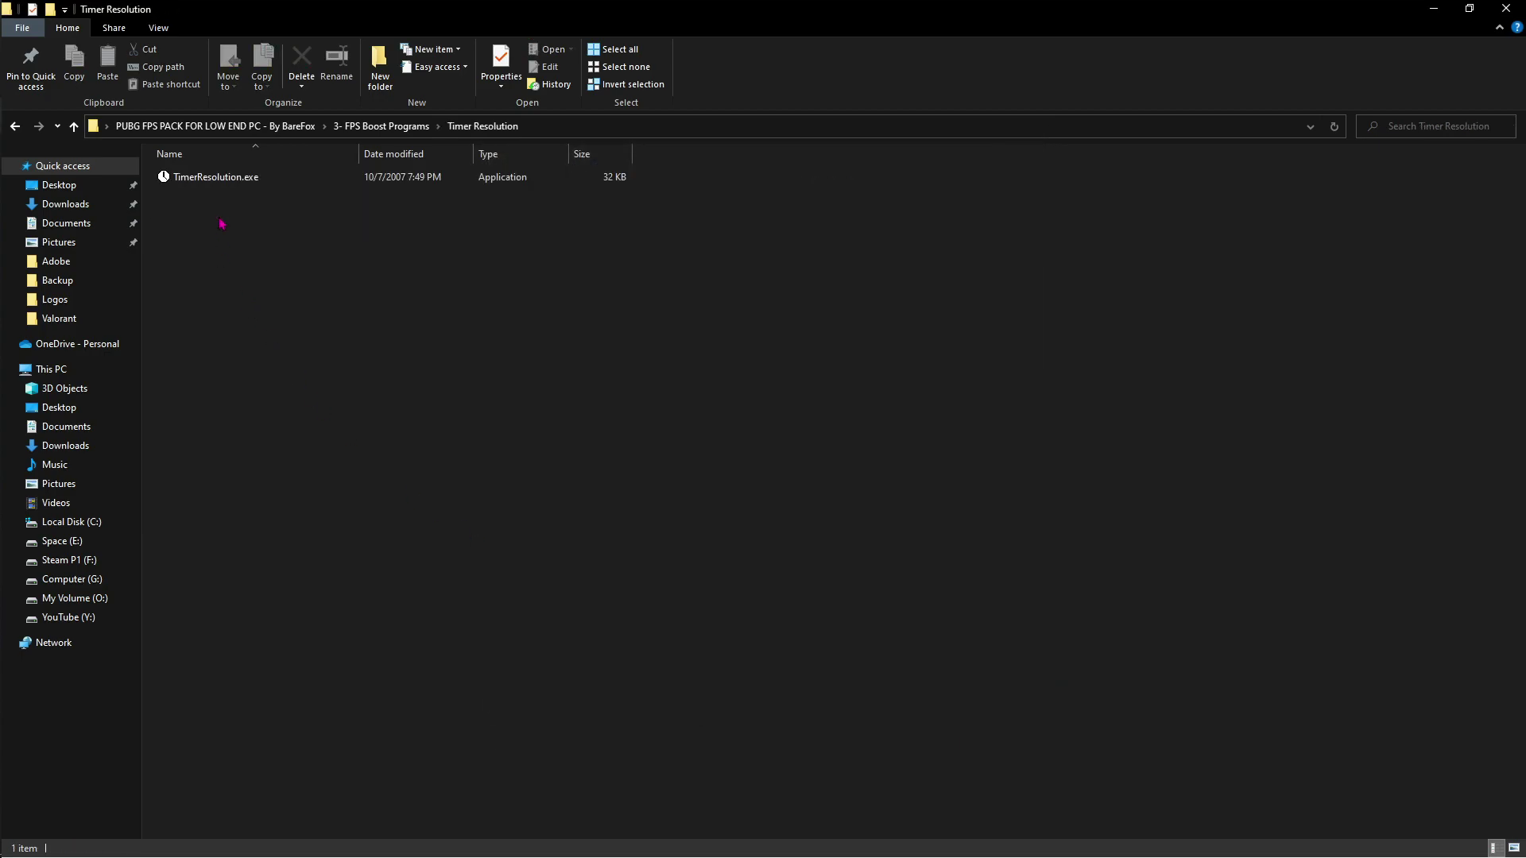
double_click(216, 178)
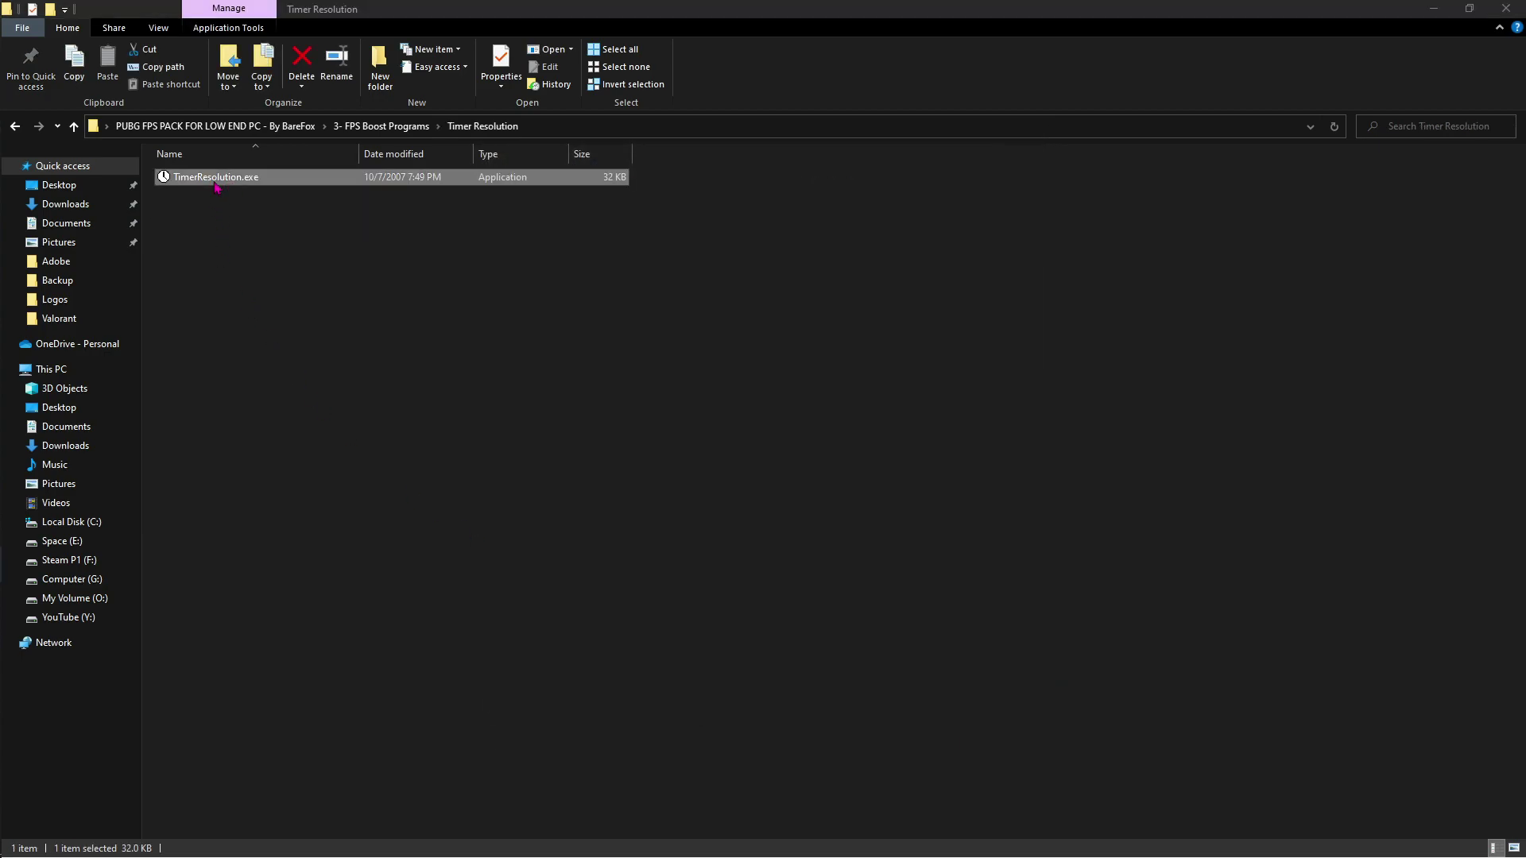
click(678, 492)
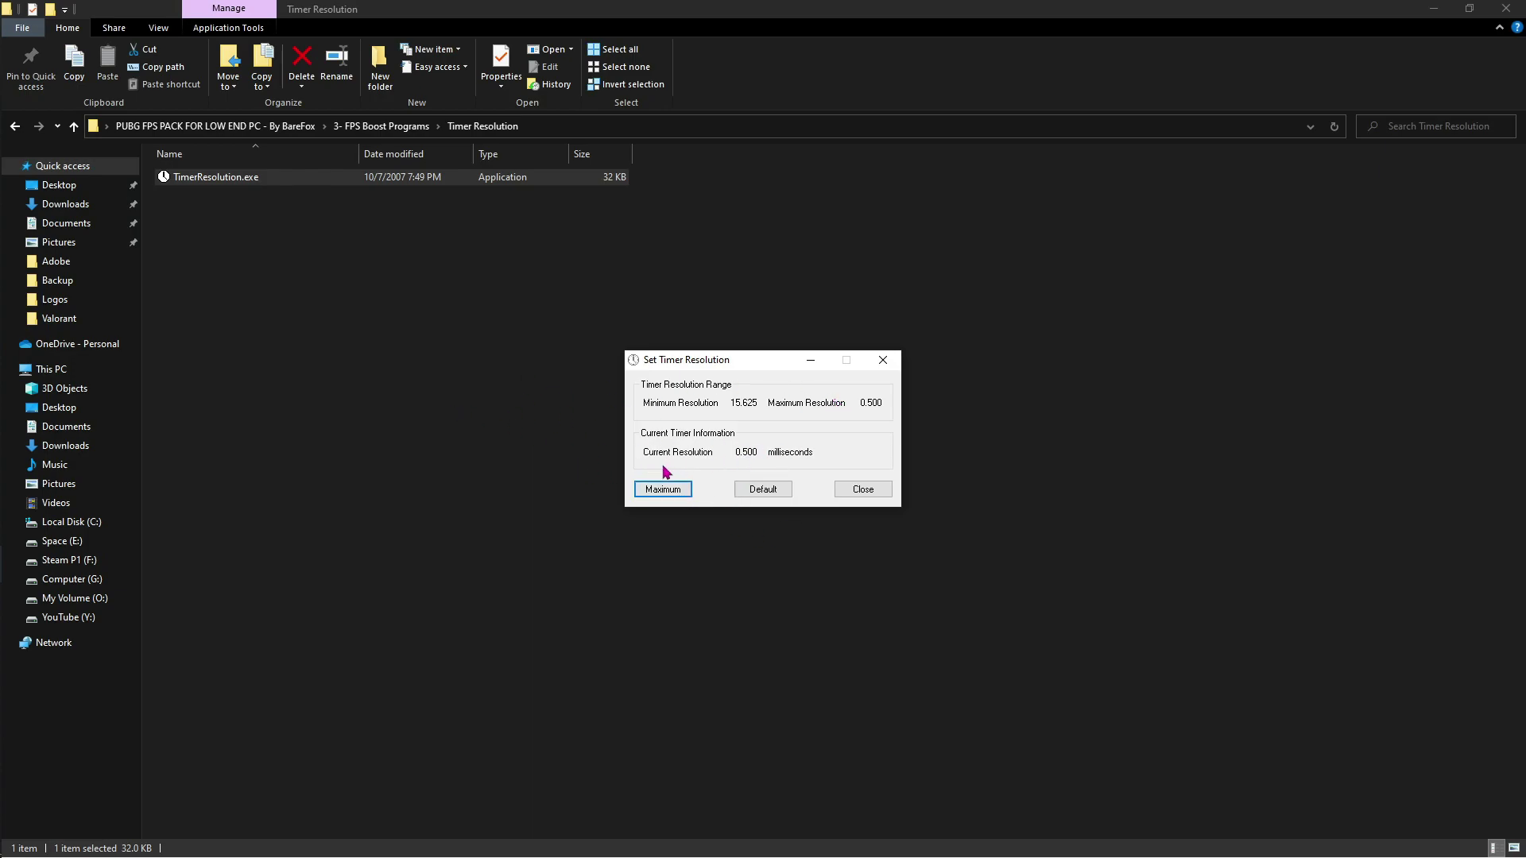
click(882, 360)
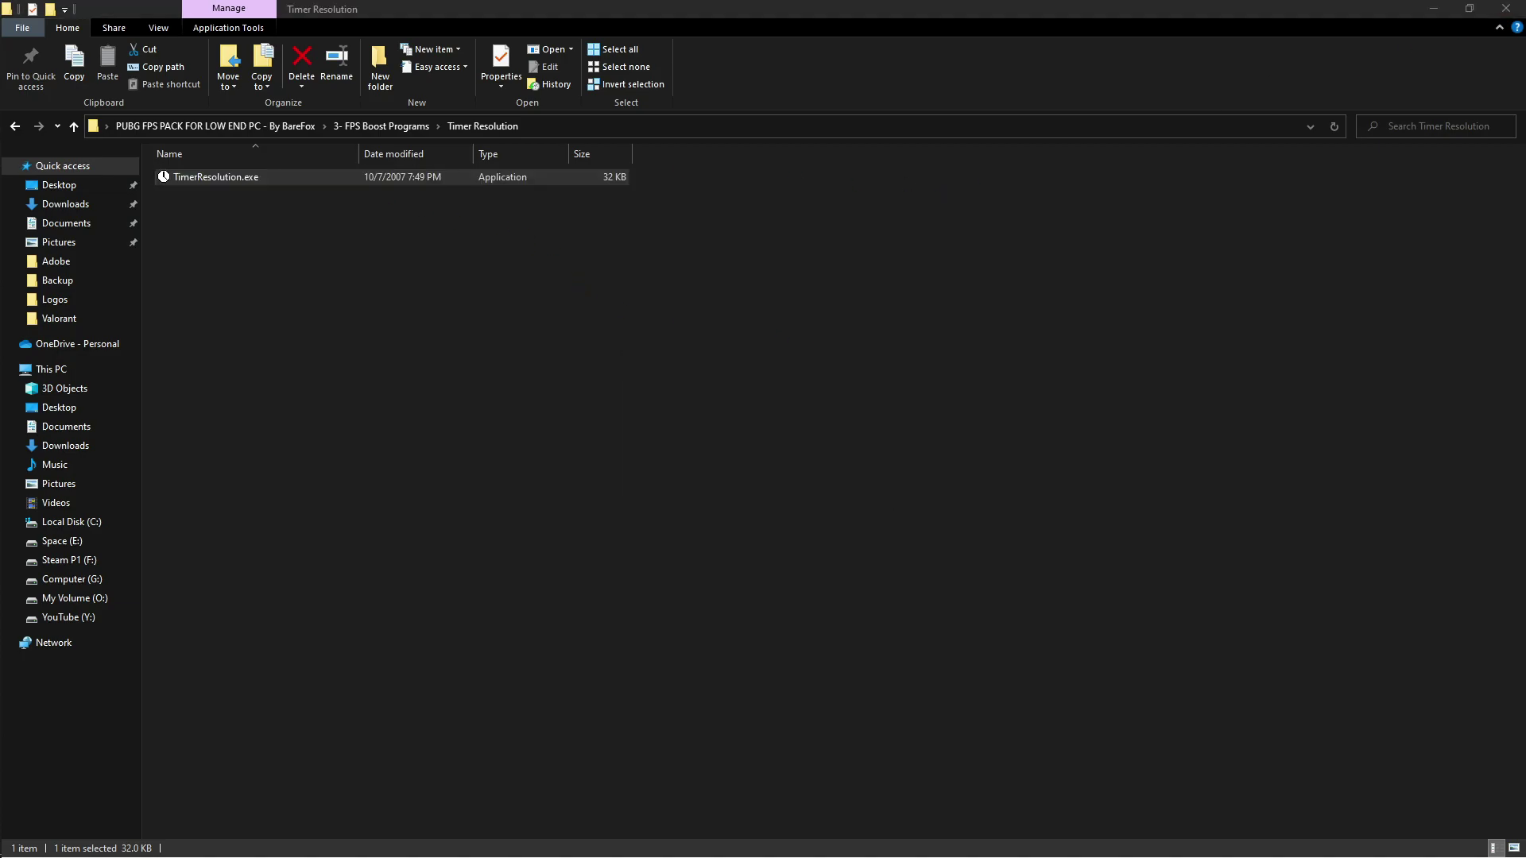
click(1506, 7)
click(691, 368)
drag(987, 277, 604, 67)
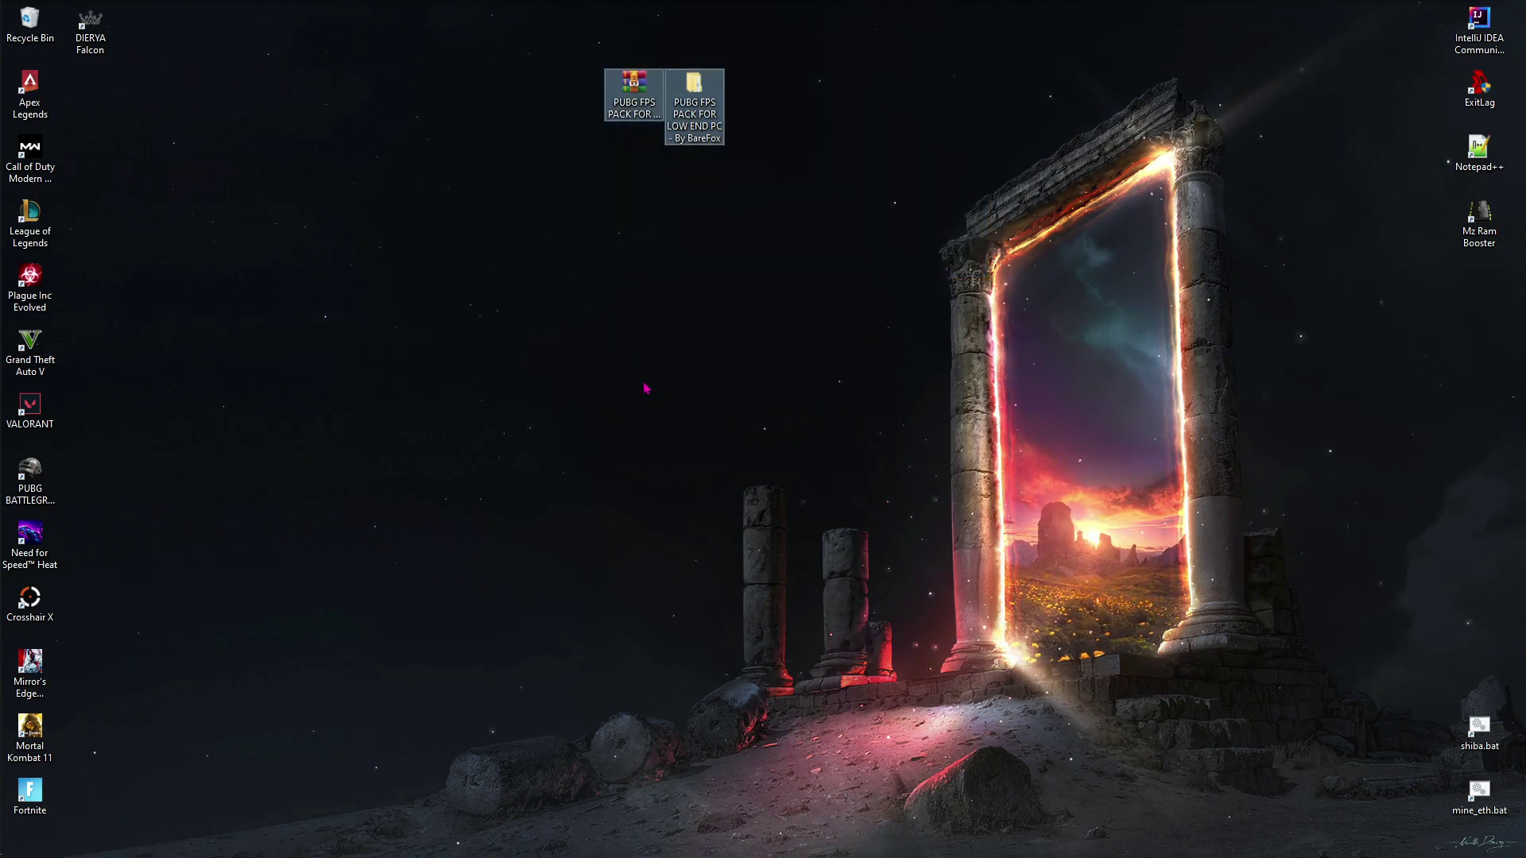
click(642, 392)
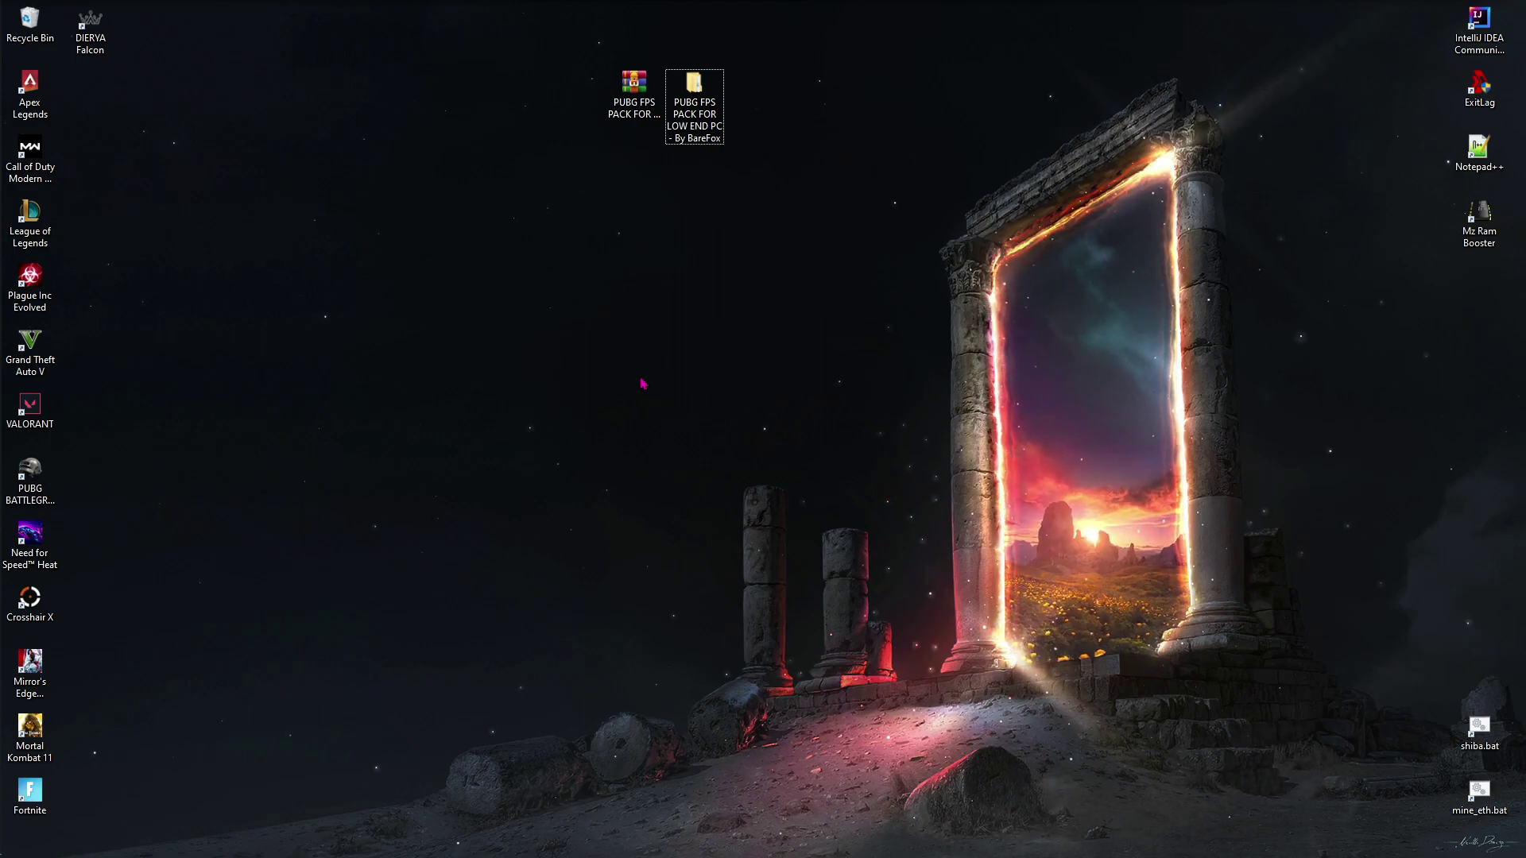
click(643, 384)
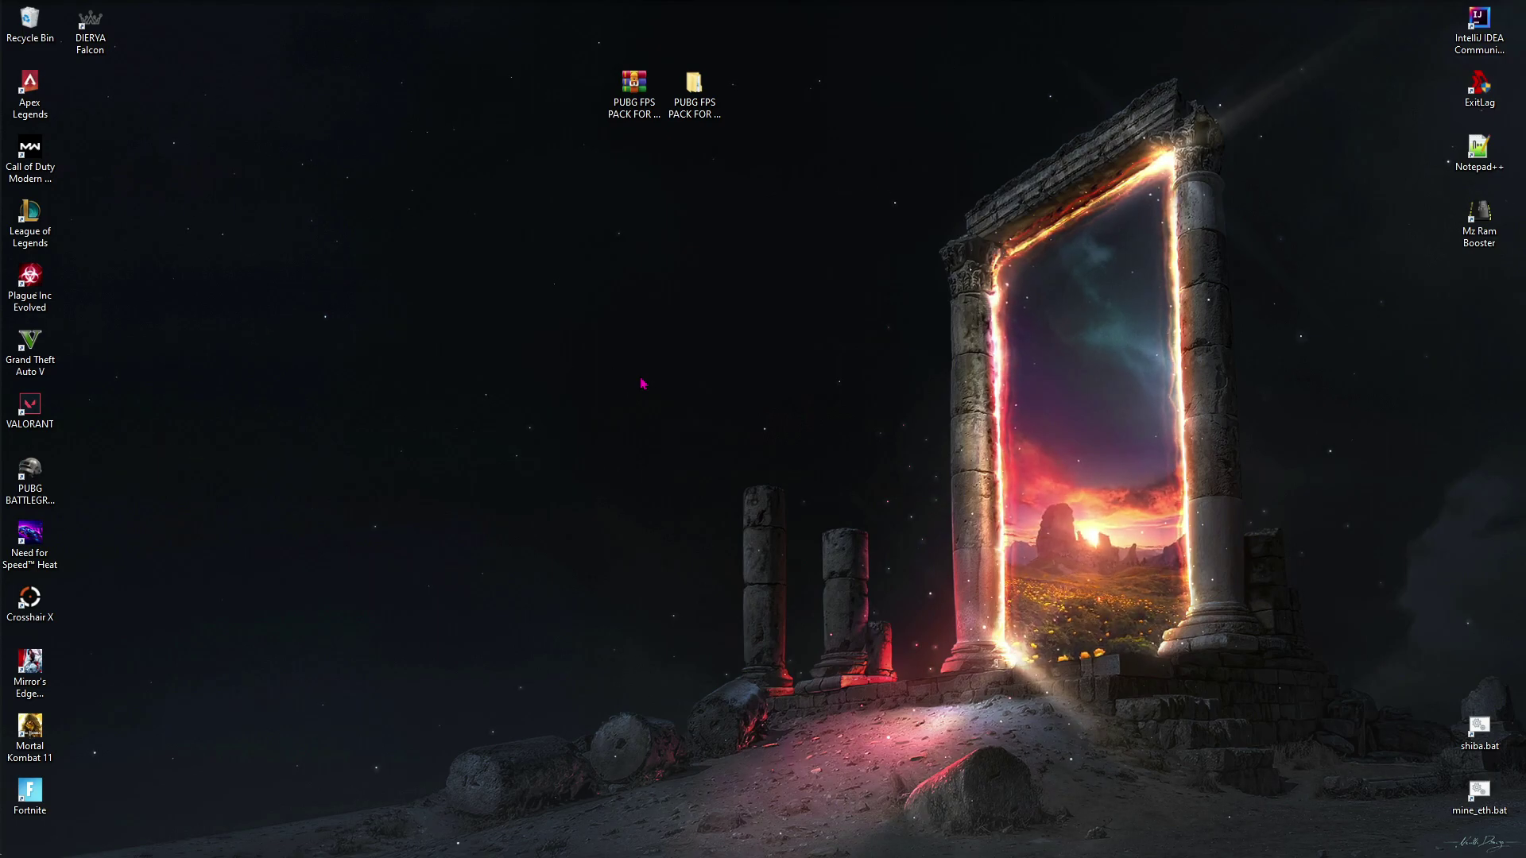
Search Windows for game, open the Game Mode settings and check the Game Mode switch
key(super)
text(game)
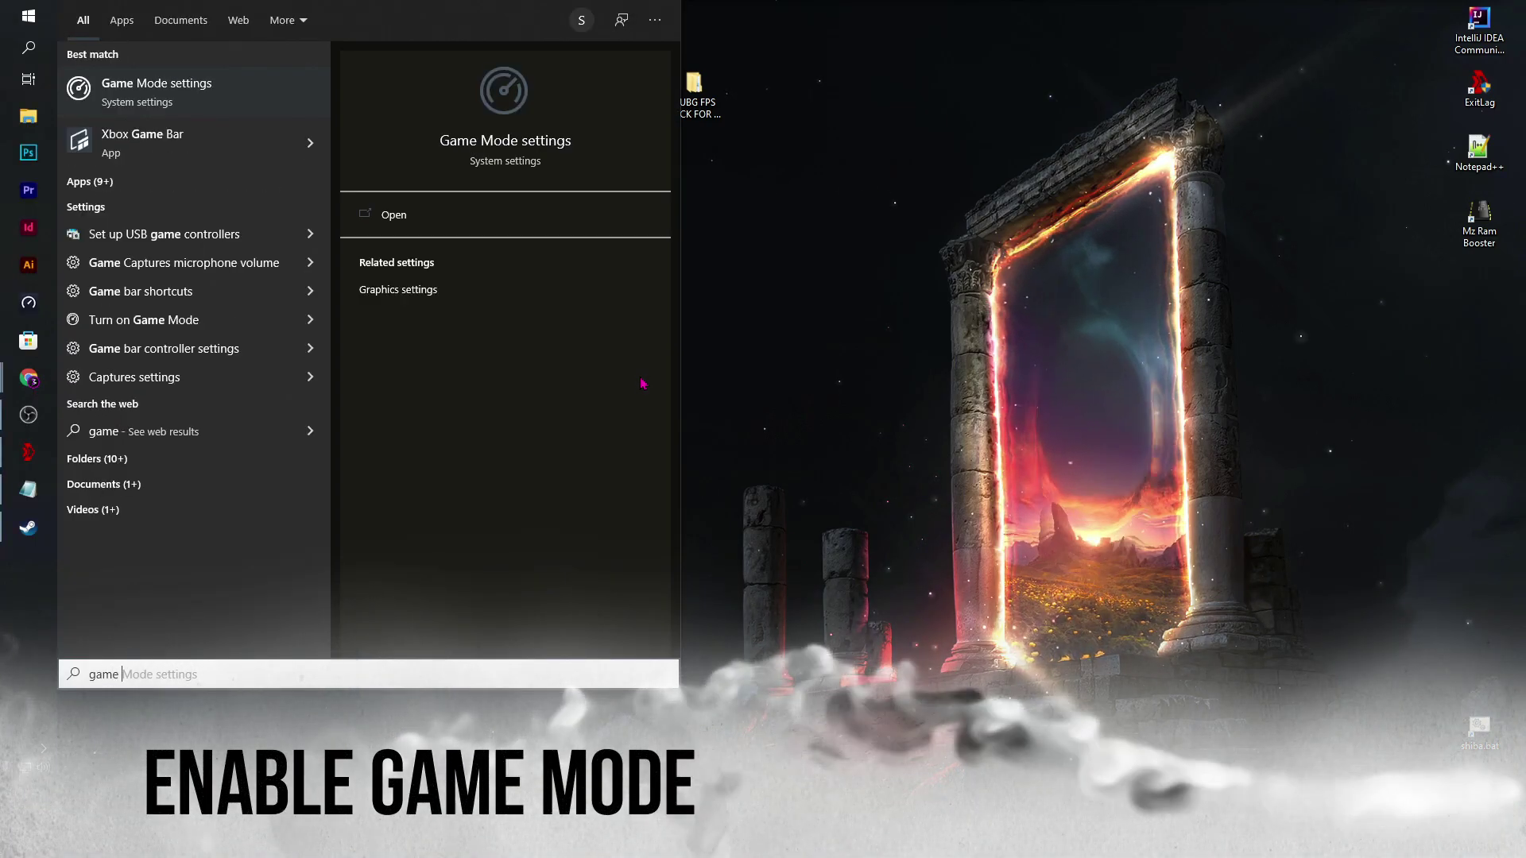
key(Return)
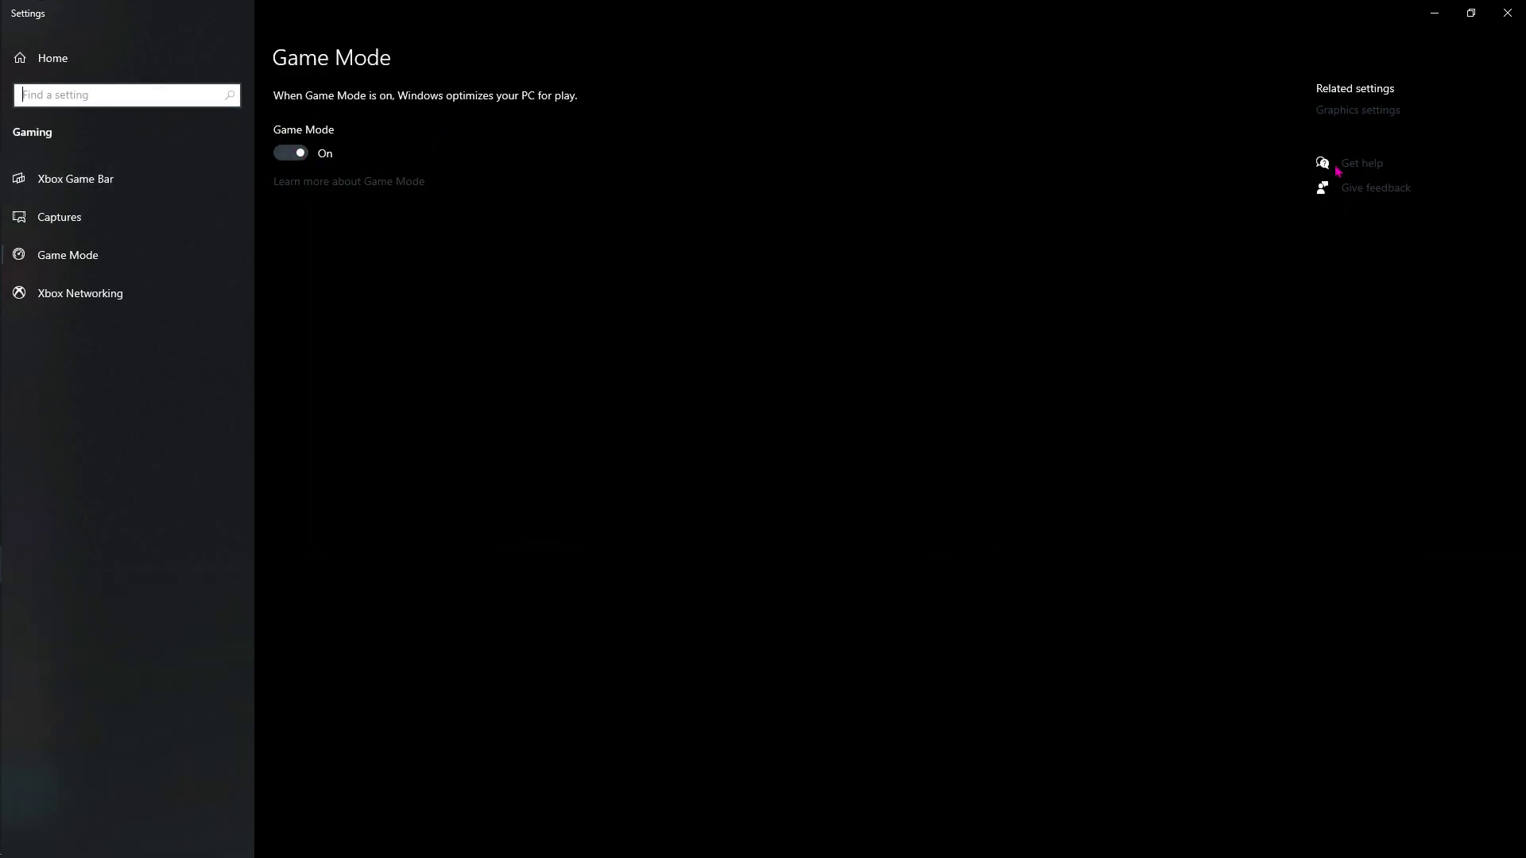
Open the graphics settings and add TslGame.exe from PUBG's TslGame\Binaries\Win64 folder on My Volume (O:) as a desktop app
click(1380, 112)
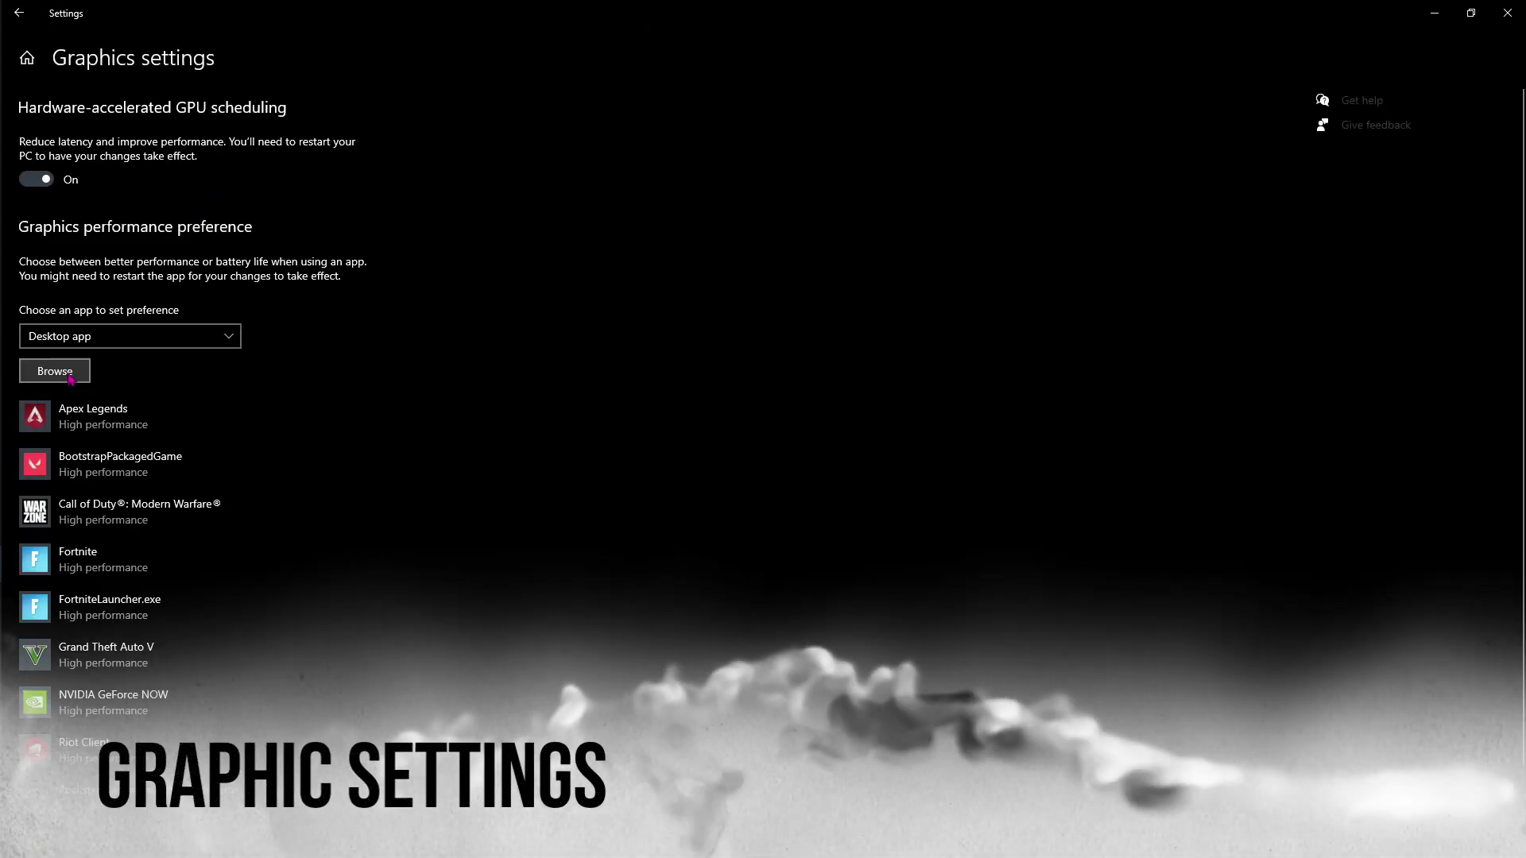
click(70, 377)
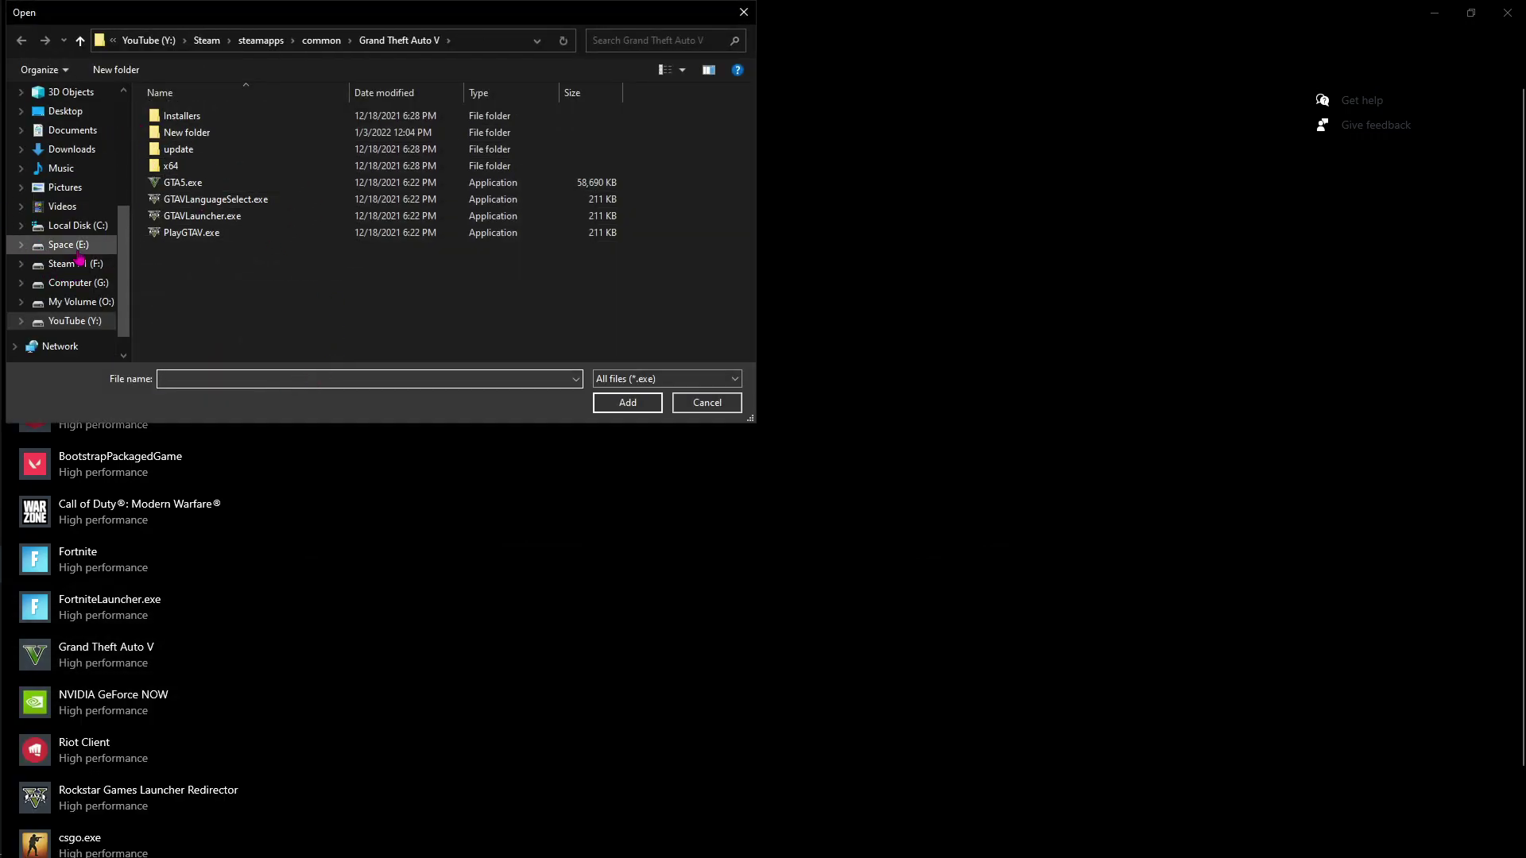
click(77, 251)
scroll(238, 198, down, 5)
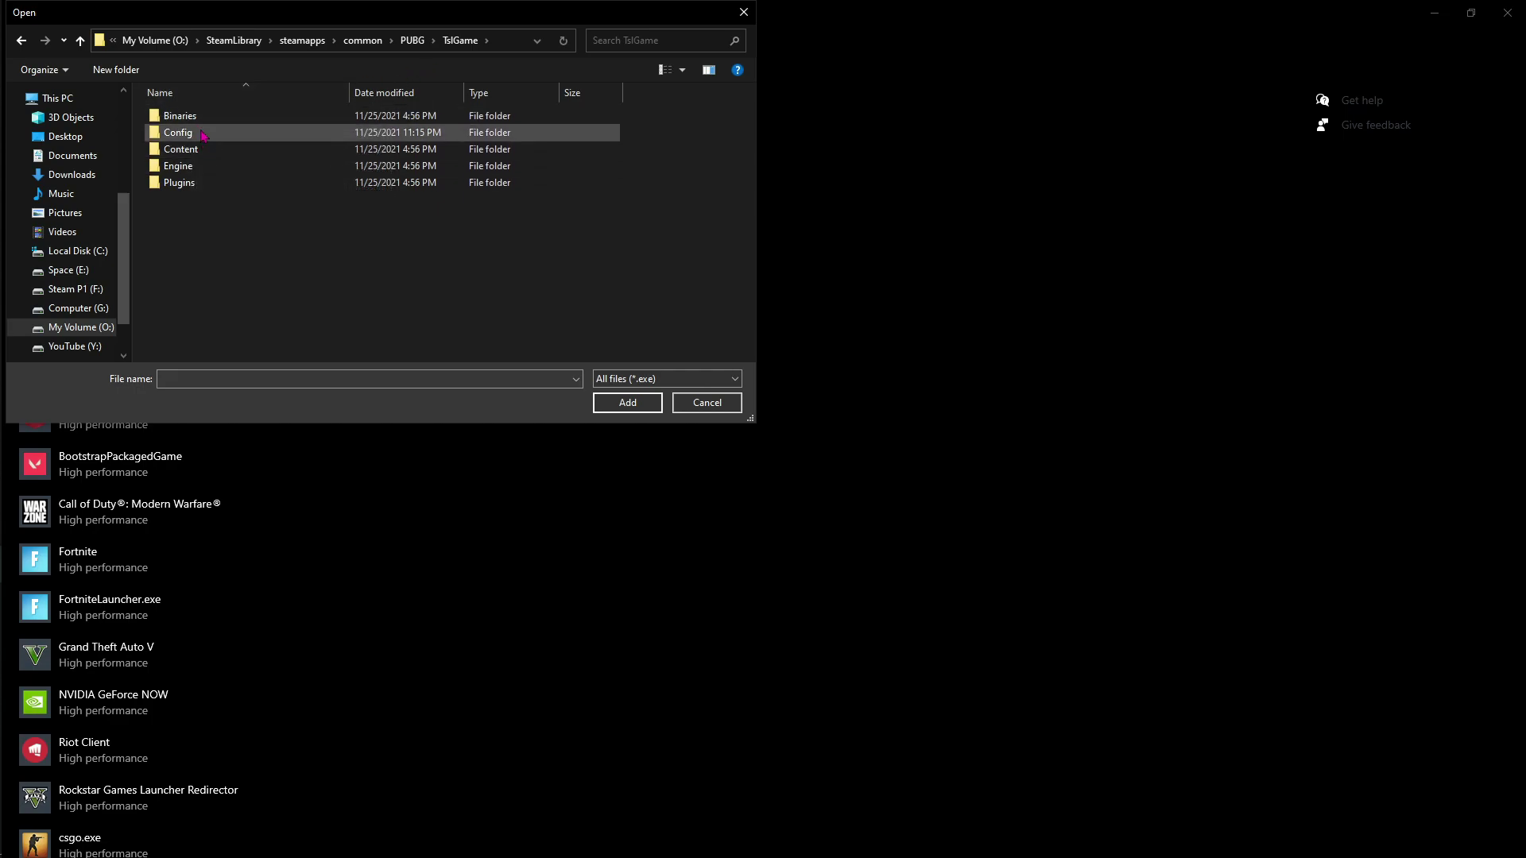
double_click(204, 117)
double_click(204, 132)
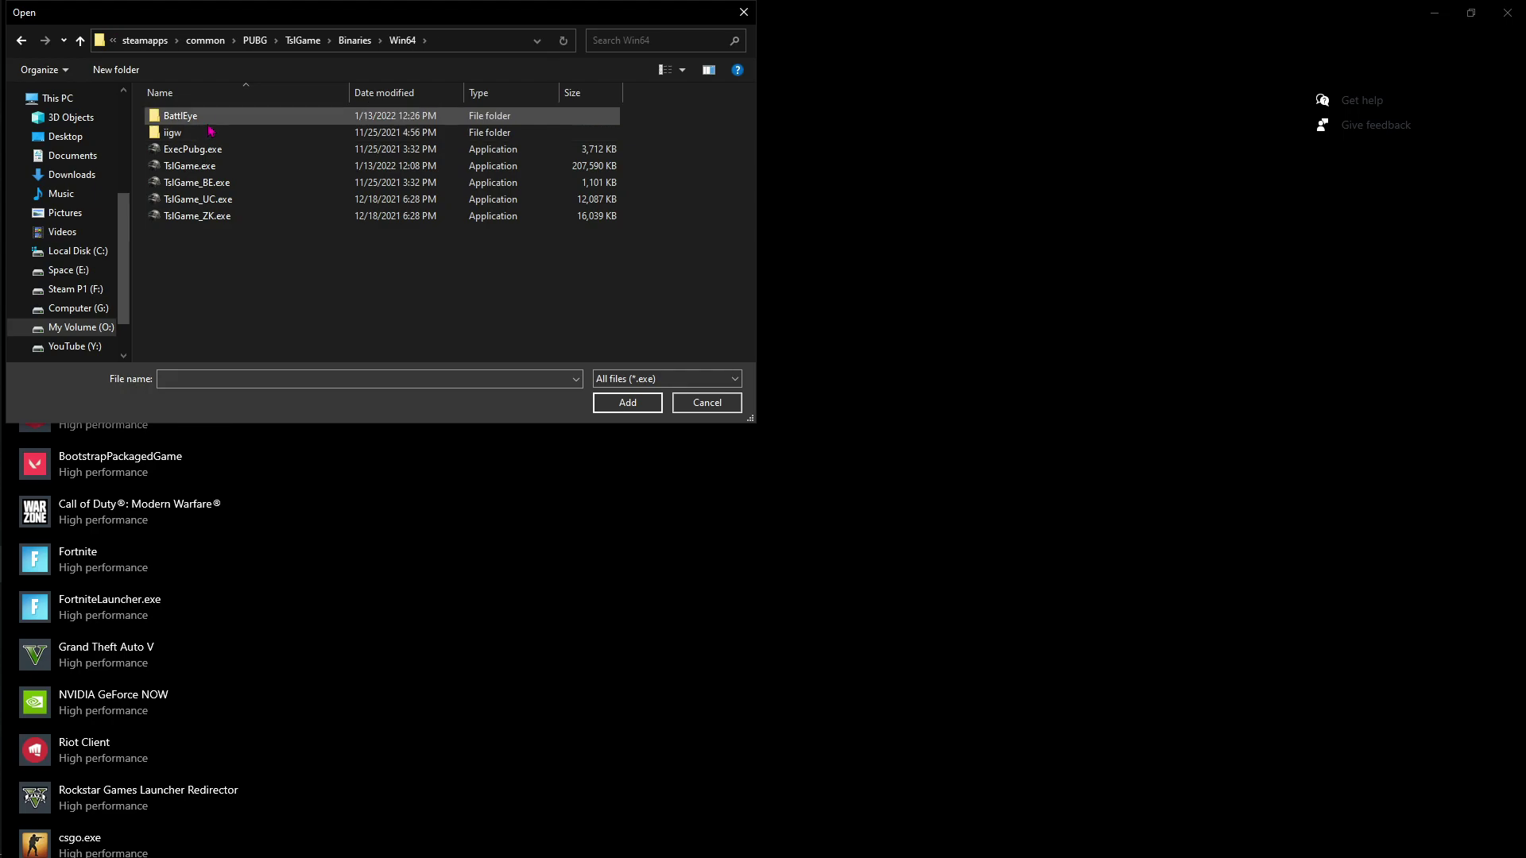
click(236, 168)
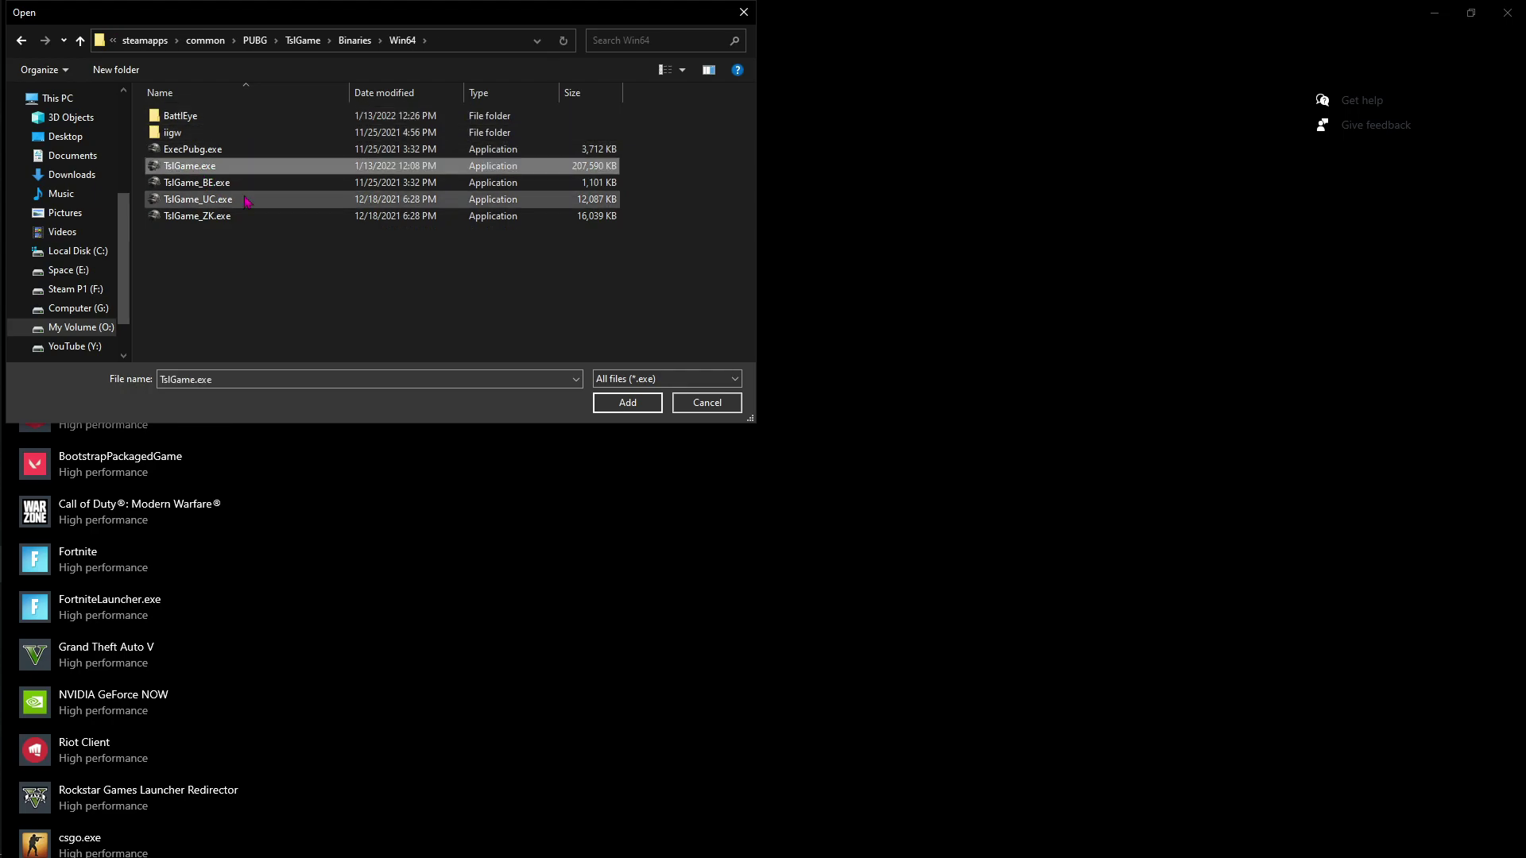
click(627, 402)
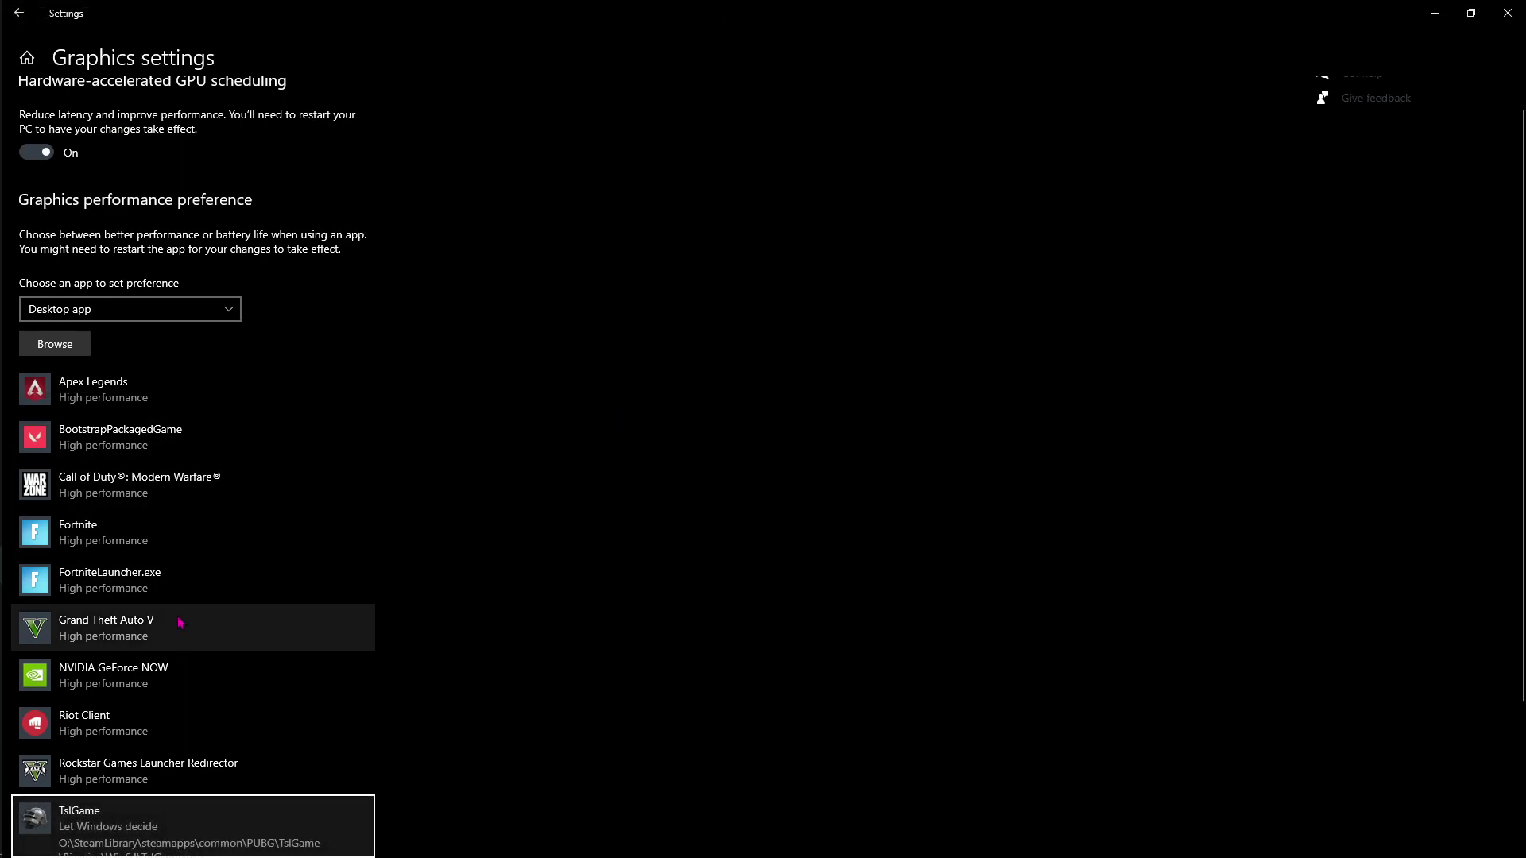
Set TslGame's graphics preference to High performance, save it, and minimise the Settings window
scroll(191, 660, down, 3)
click(262, 709)
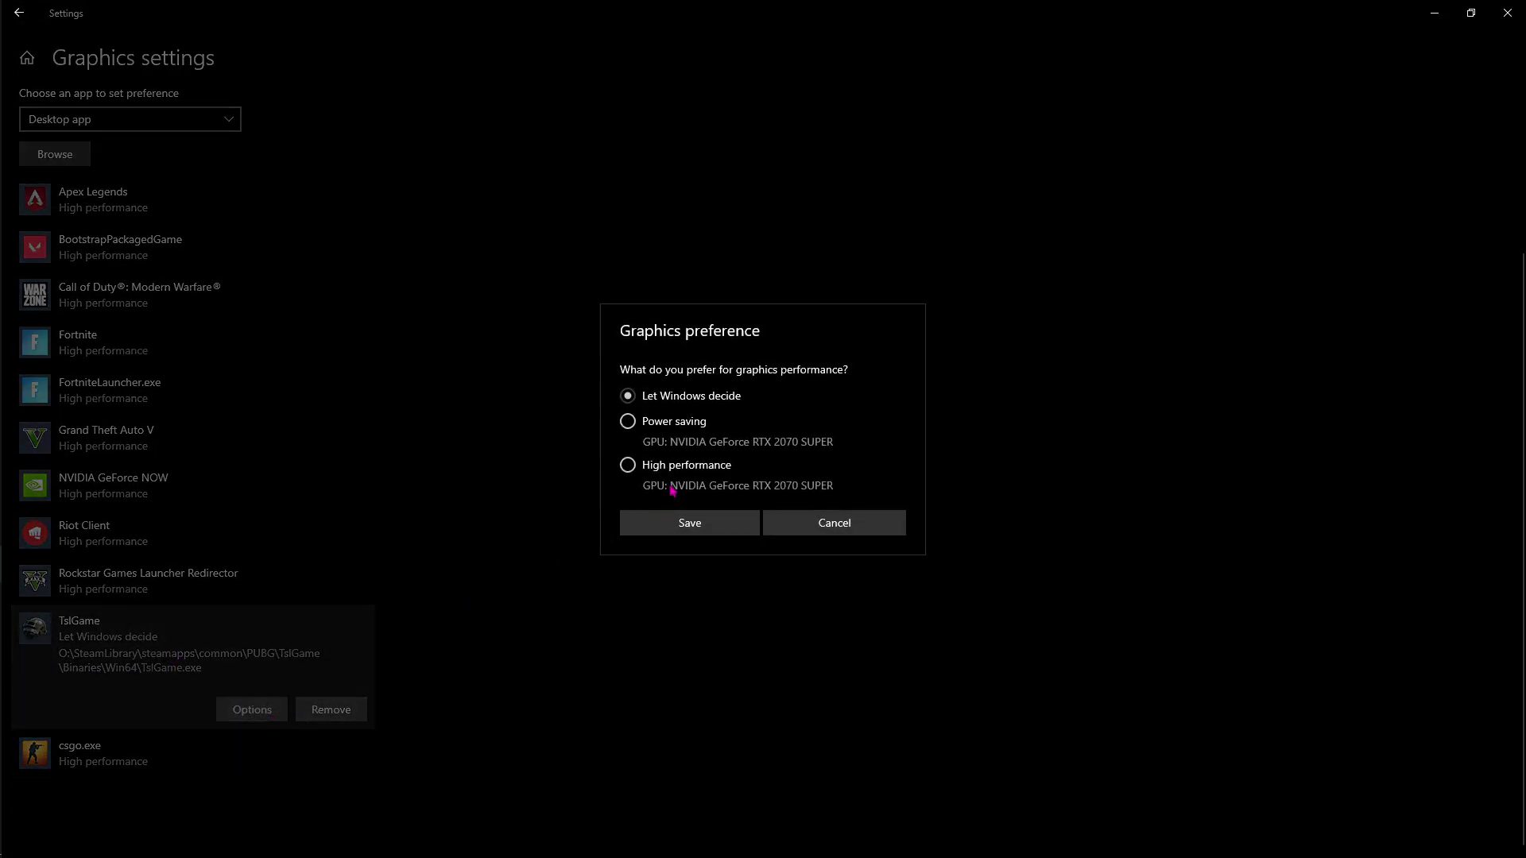
click(670, 485)
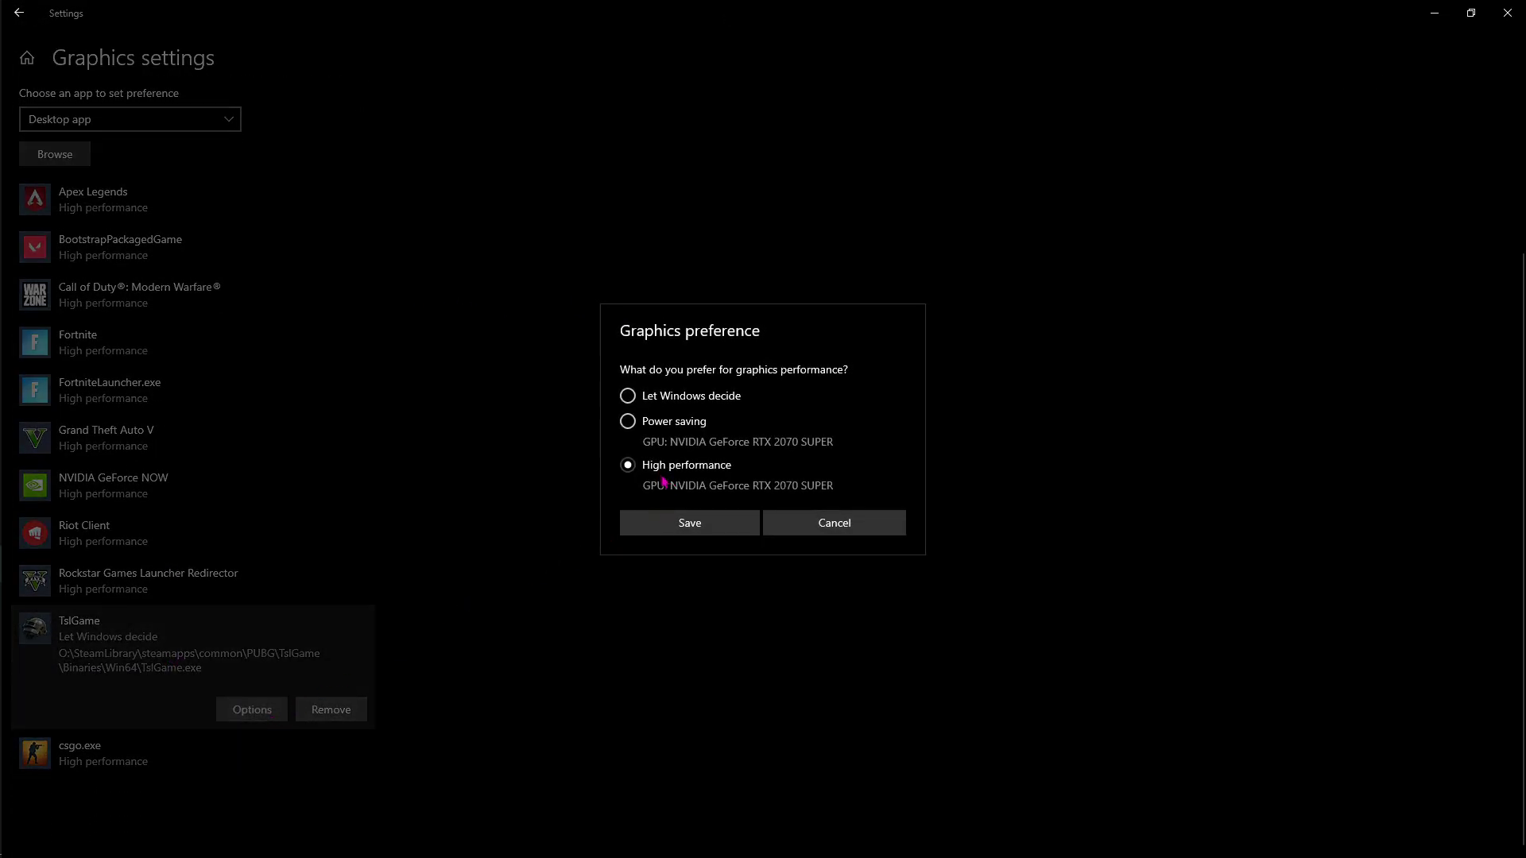
click(689, 523)
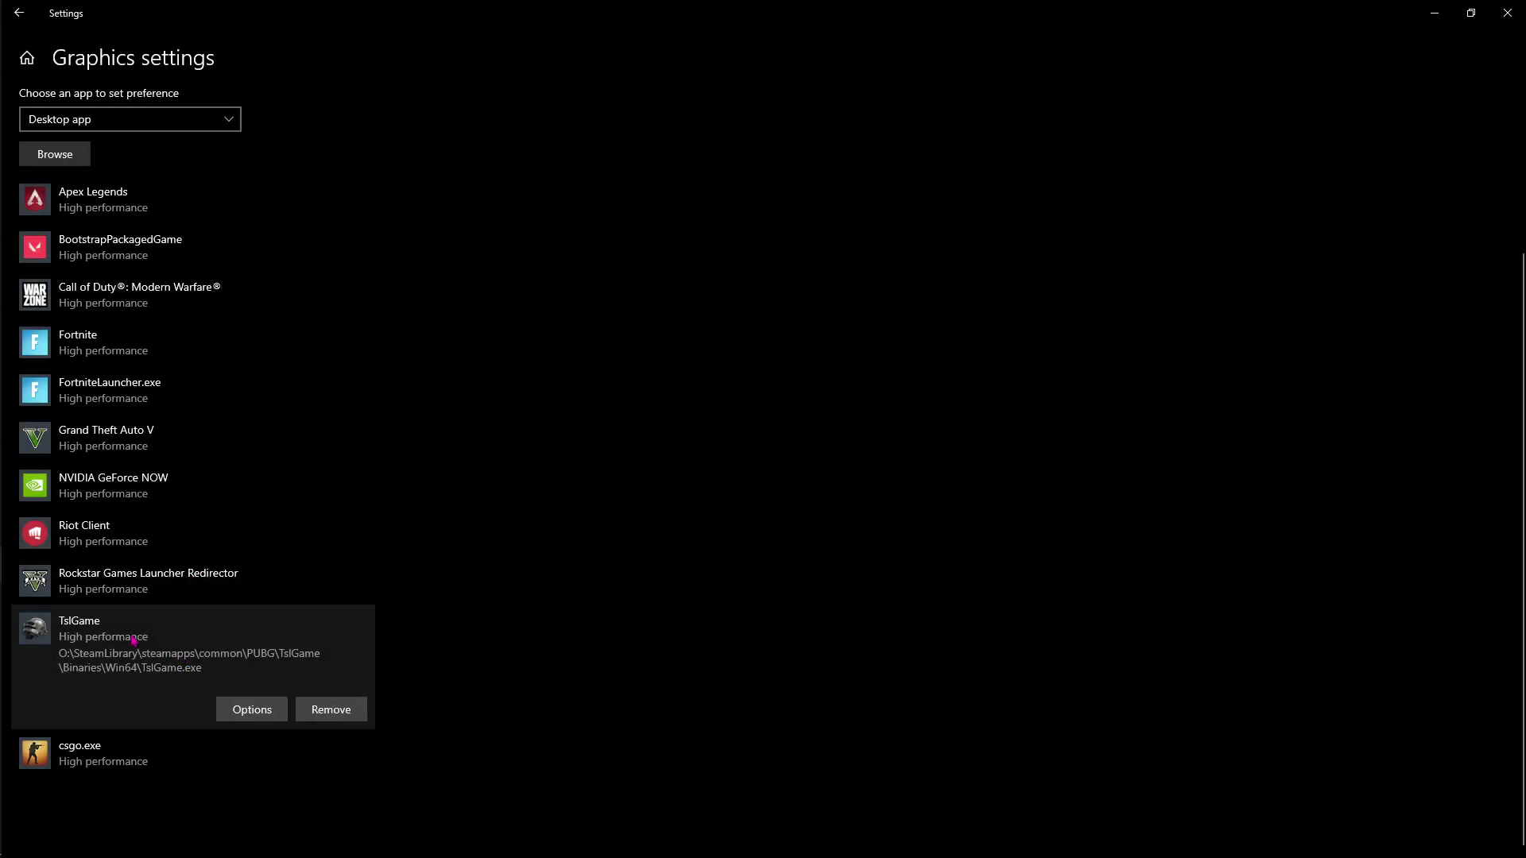
scroll(225, 674, up, 3)
scroll(225, 668, down, 3)
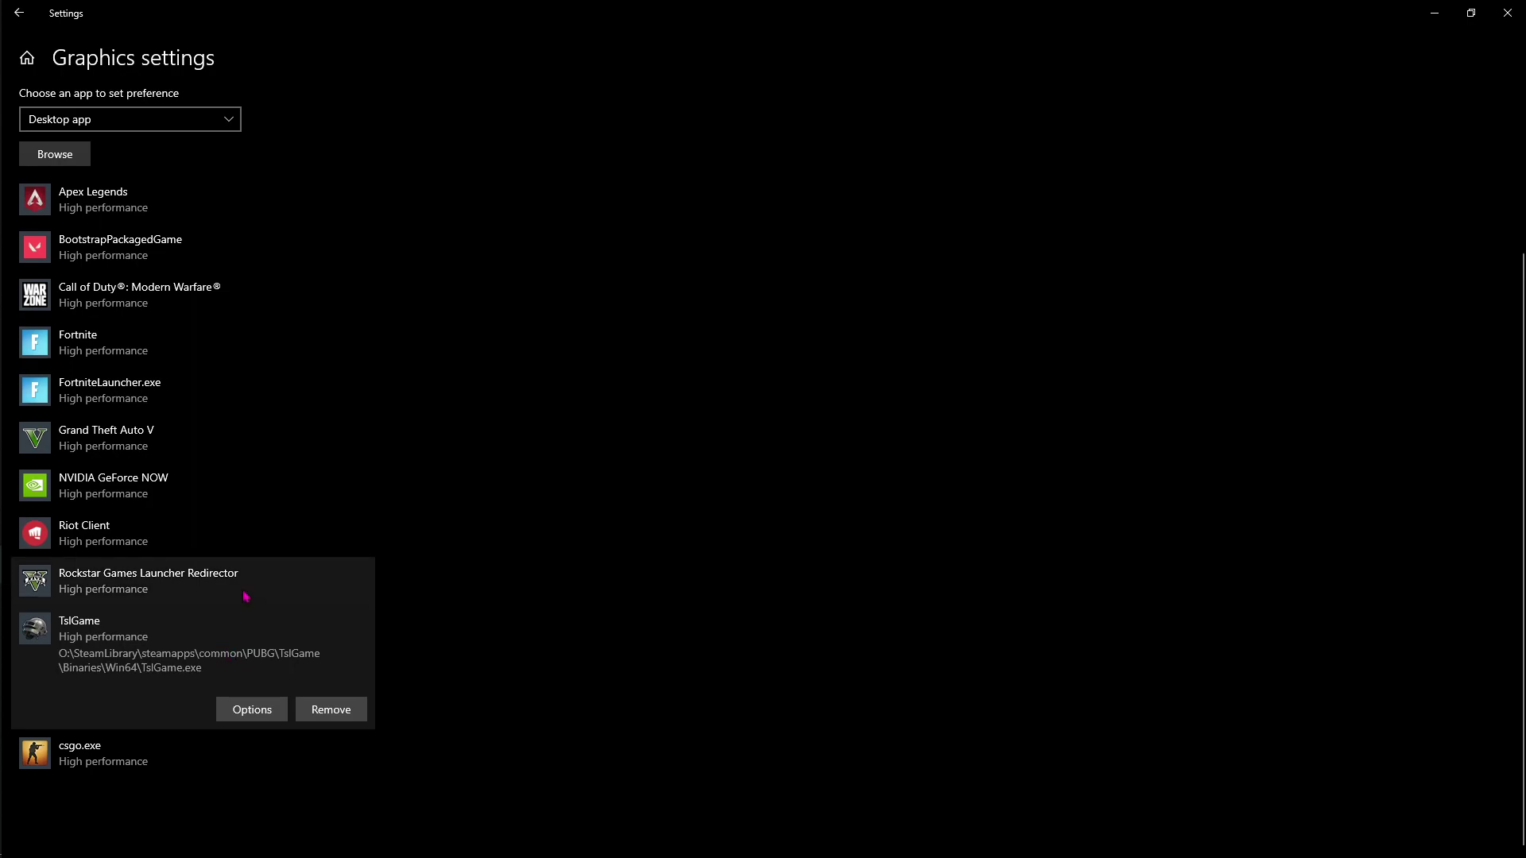
click(252, 708)
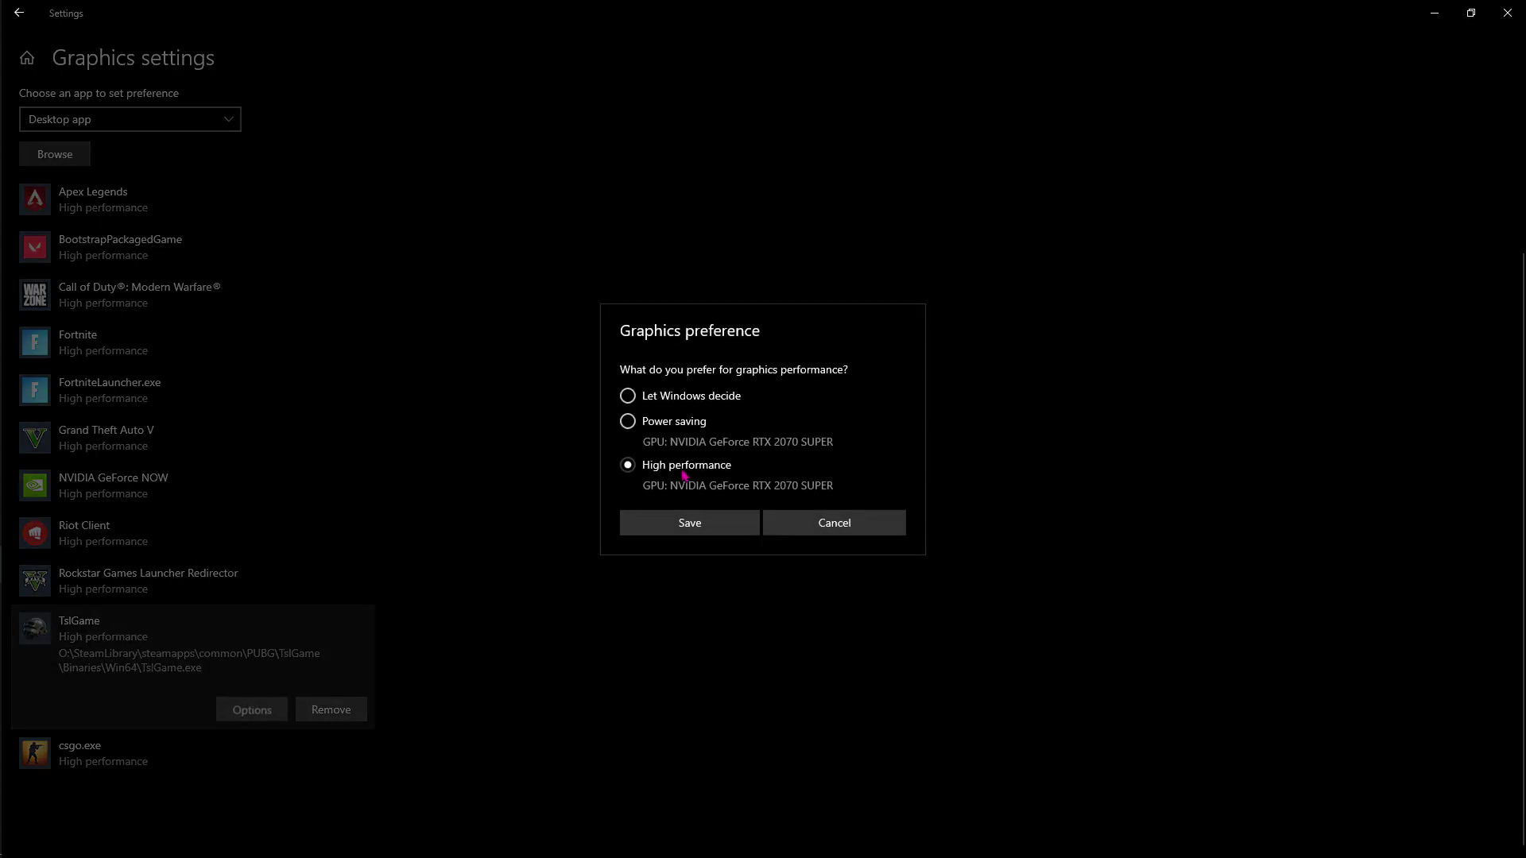
click(688, 522)
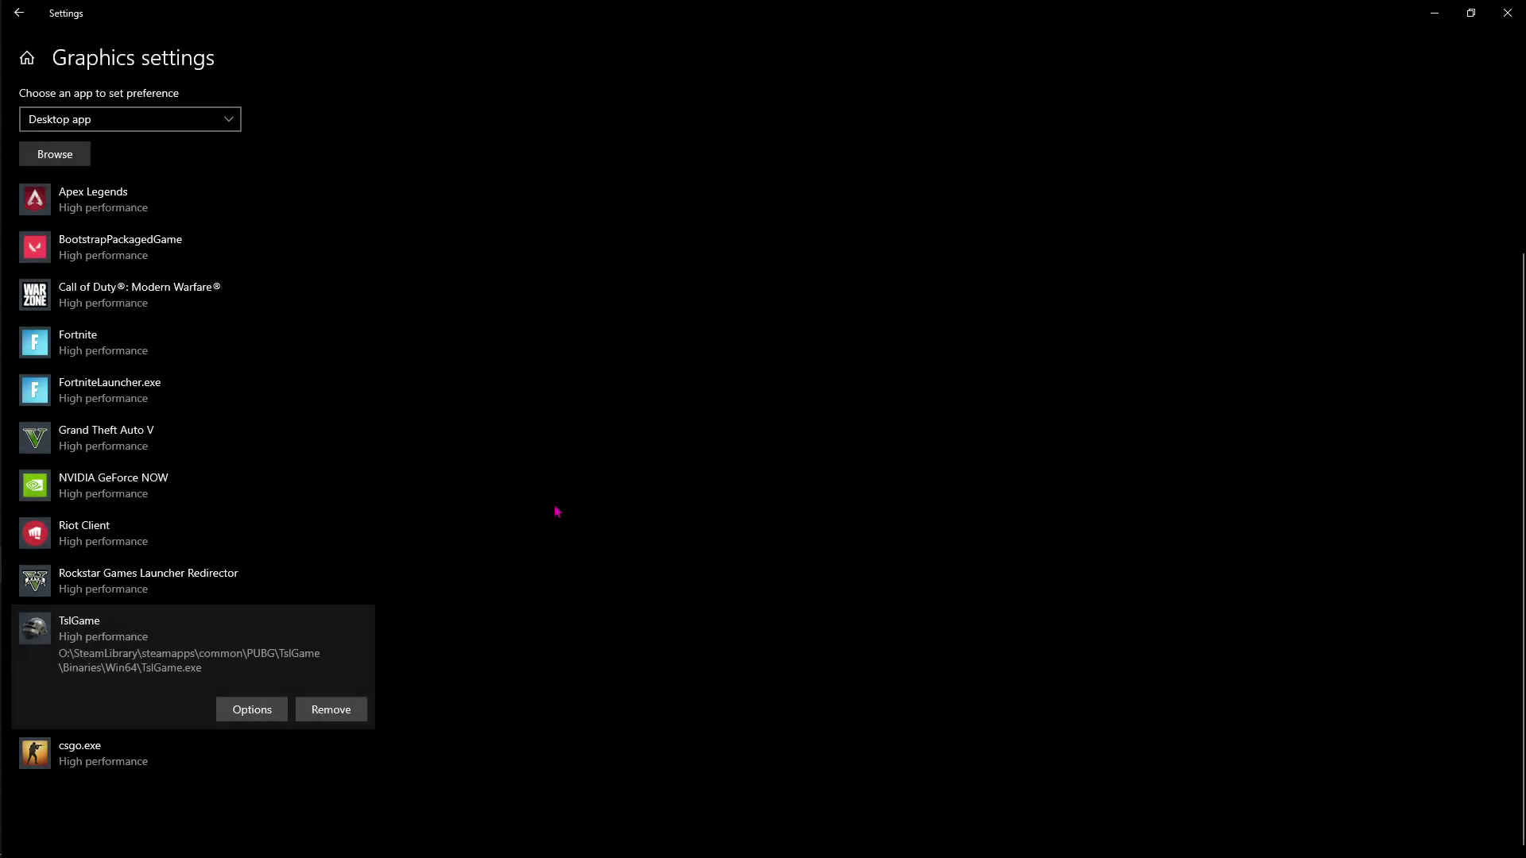
scroll(411, 596, up, 3)
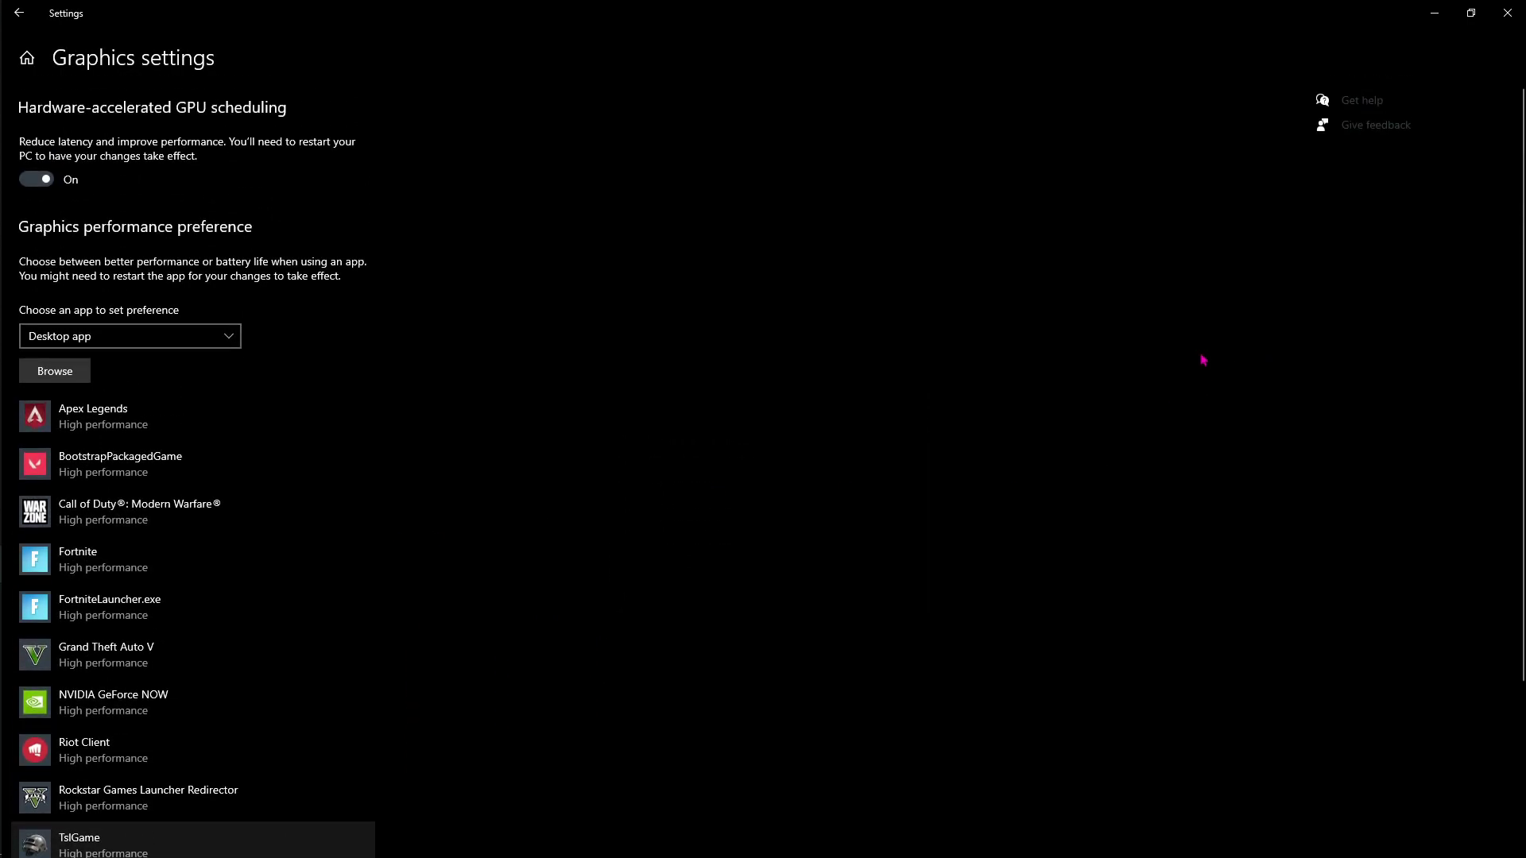
click(1434, 12)
Switch to Steam and browse the local files of PUBG: BATTLEGROUNDS
key(super+d)
key(super)
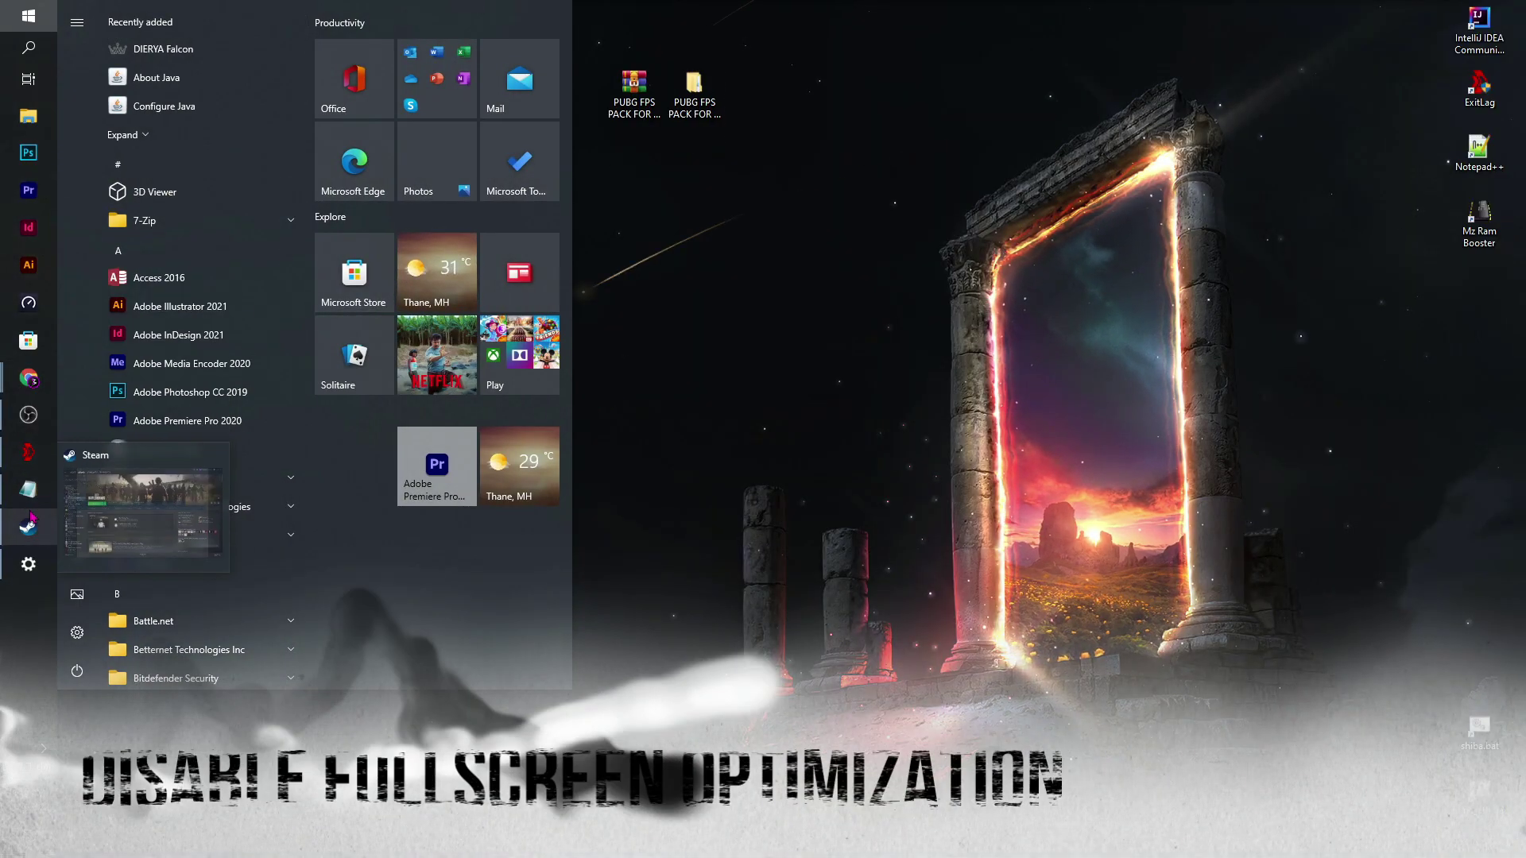
click(114, 557)
right_click(135, 288)
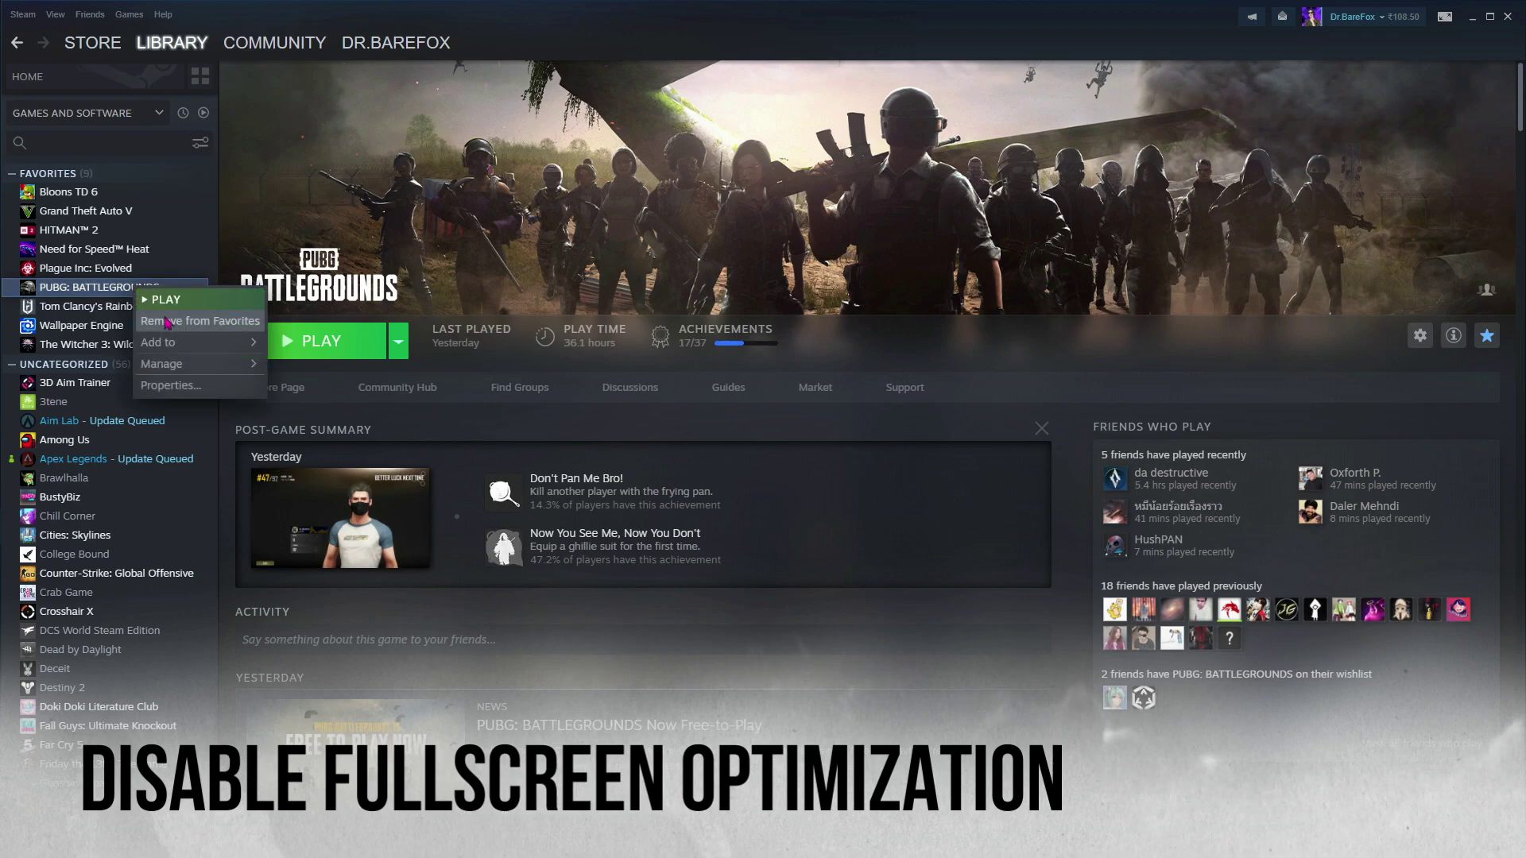
mouse_move(194, 368)
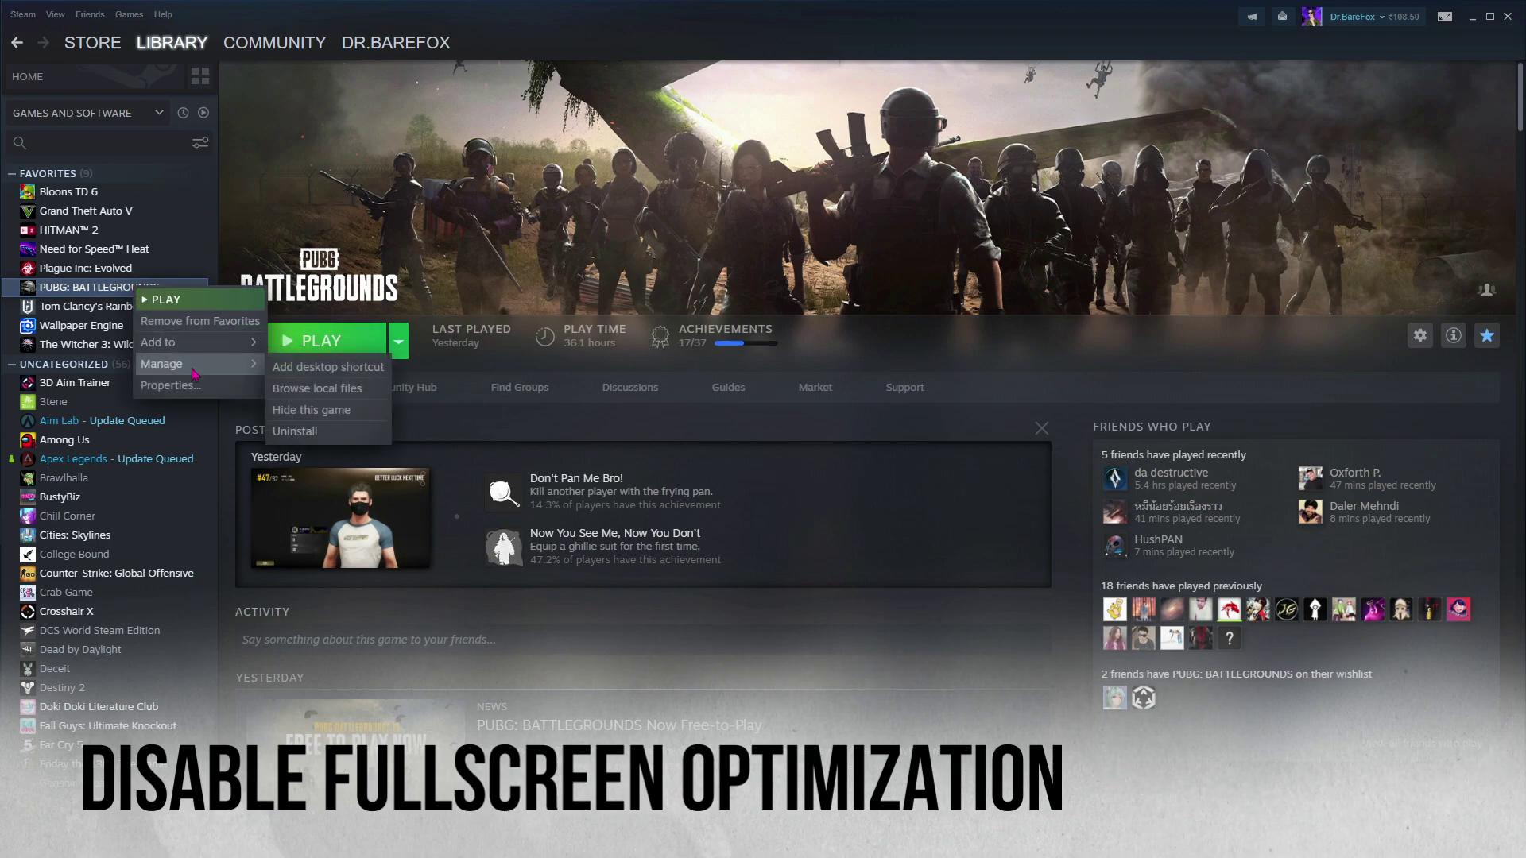
click(300, 389)
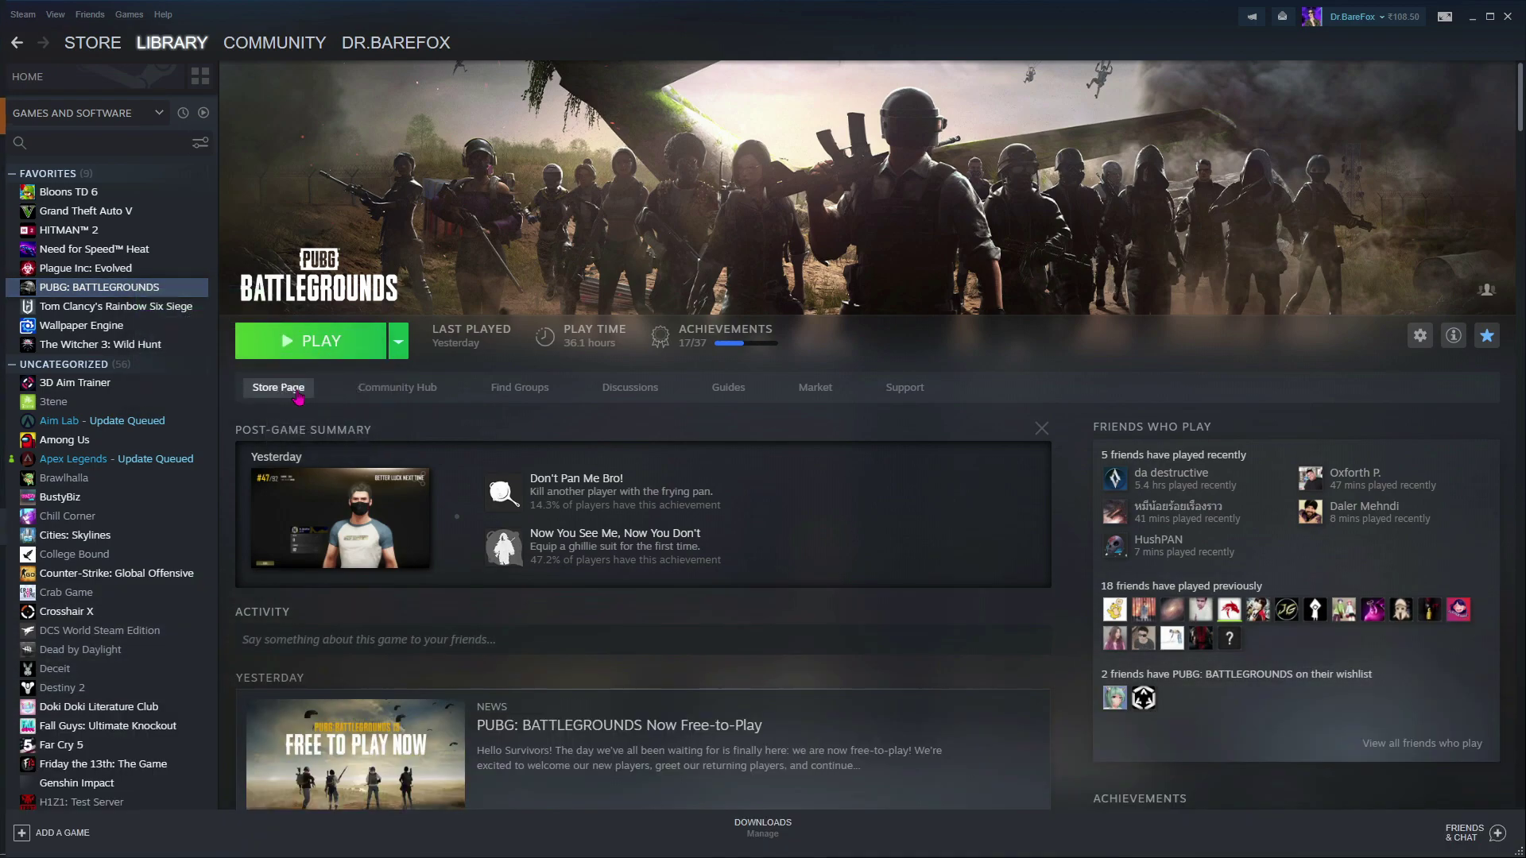
mouse_move(35, 125)
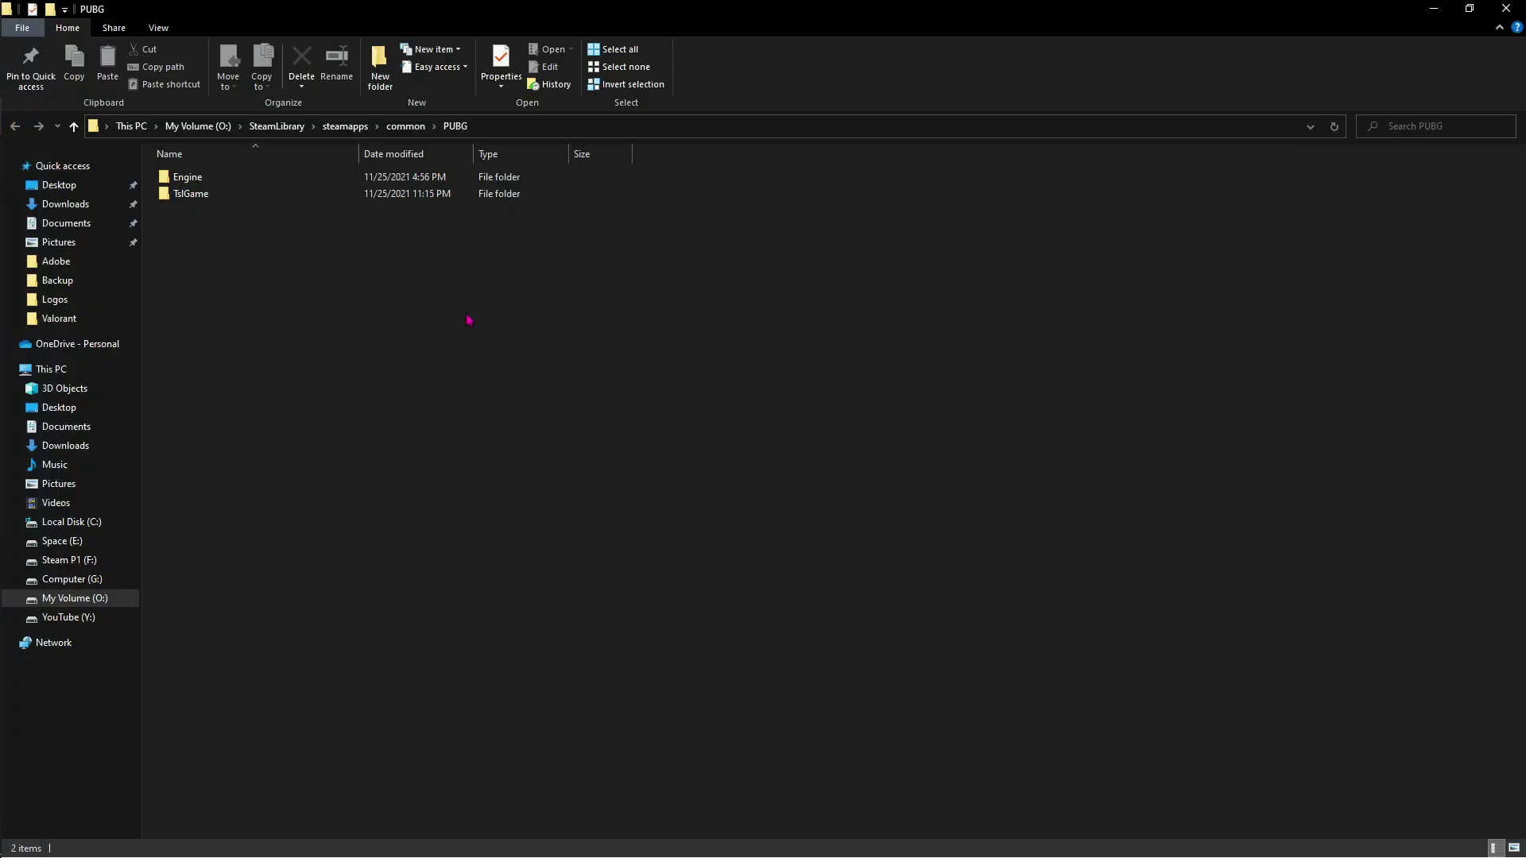
Go into TslGame\Binaries\Win64 and open the properties of TslGame.exe
double_click(193, 193)
double_click(203, 181)
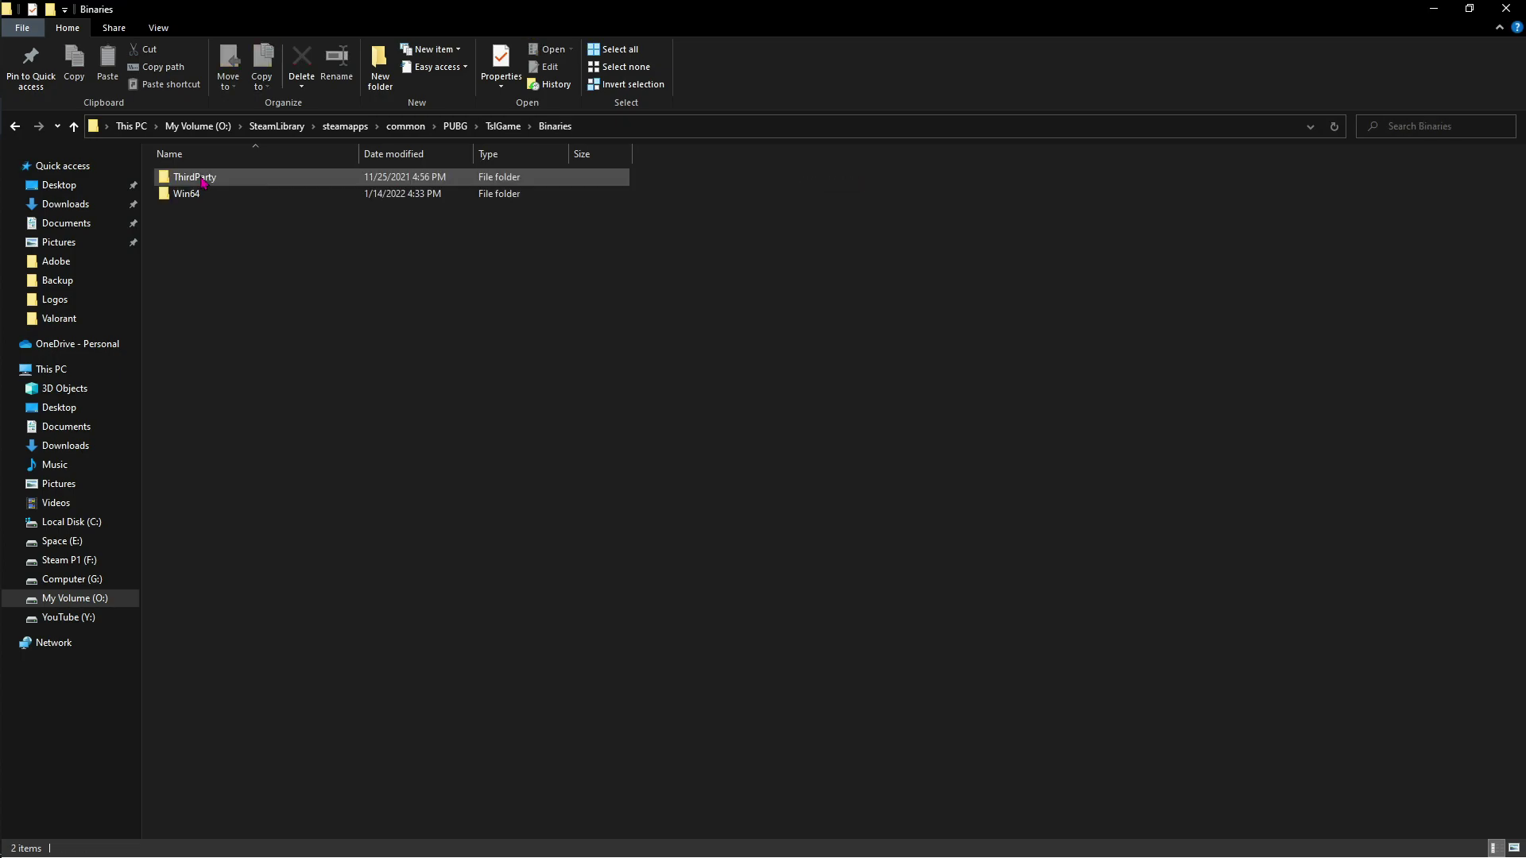
double_click(204, 195)
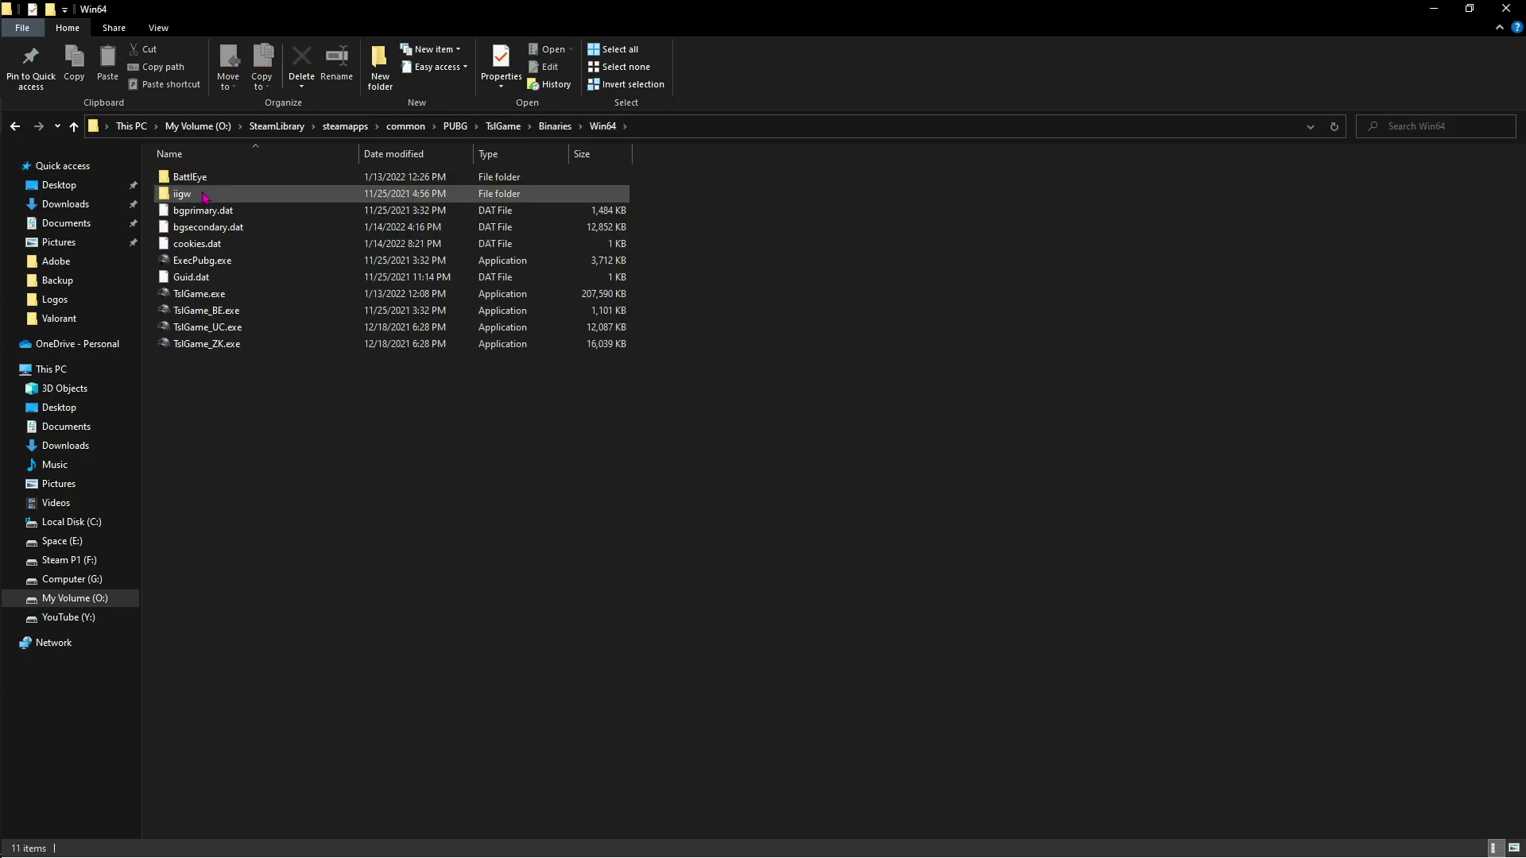
click(213, 295)
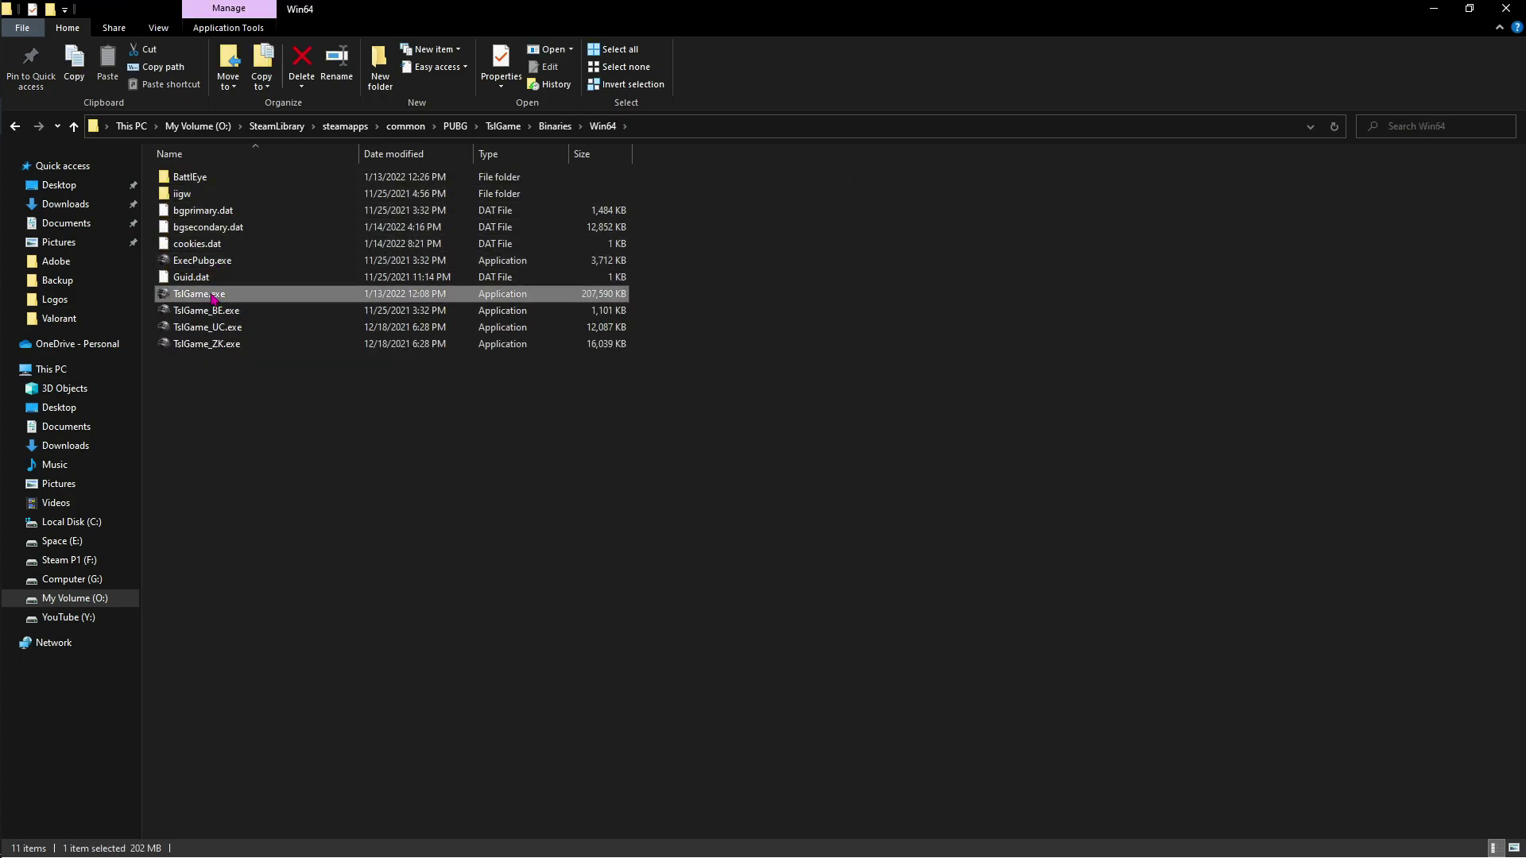
right_click(251, 298)
click(318, 728)
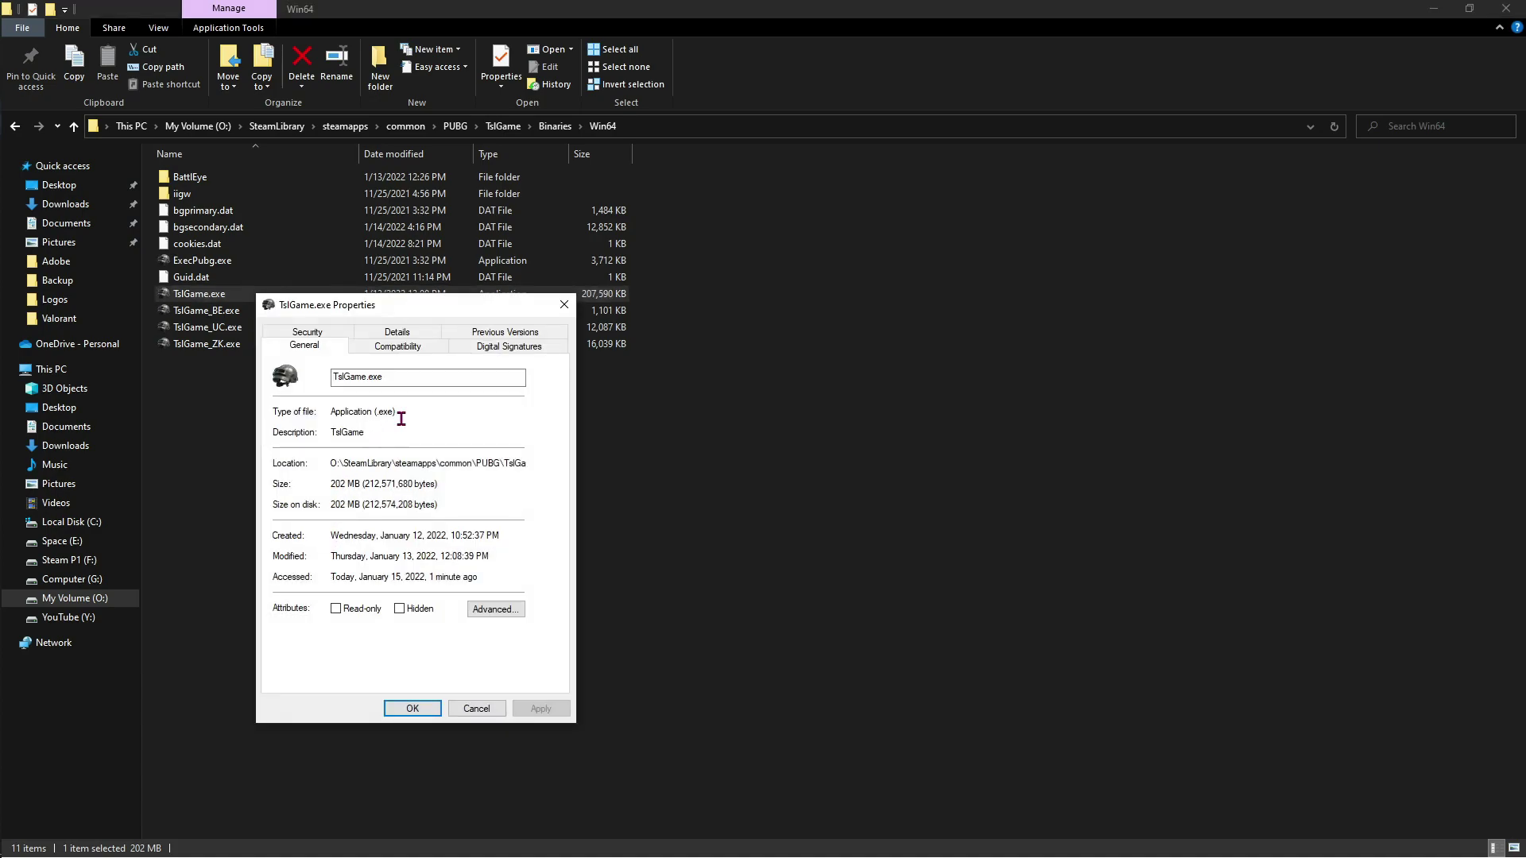
Disable fullscreen optimizations for TslGame.exe, apply the change, and clear the folder and Steam windows off the desktop
click(397, 347)
click(366, 579)
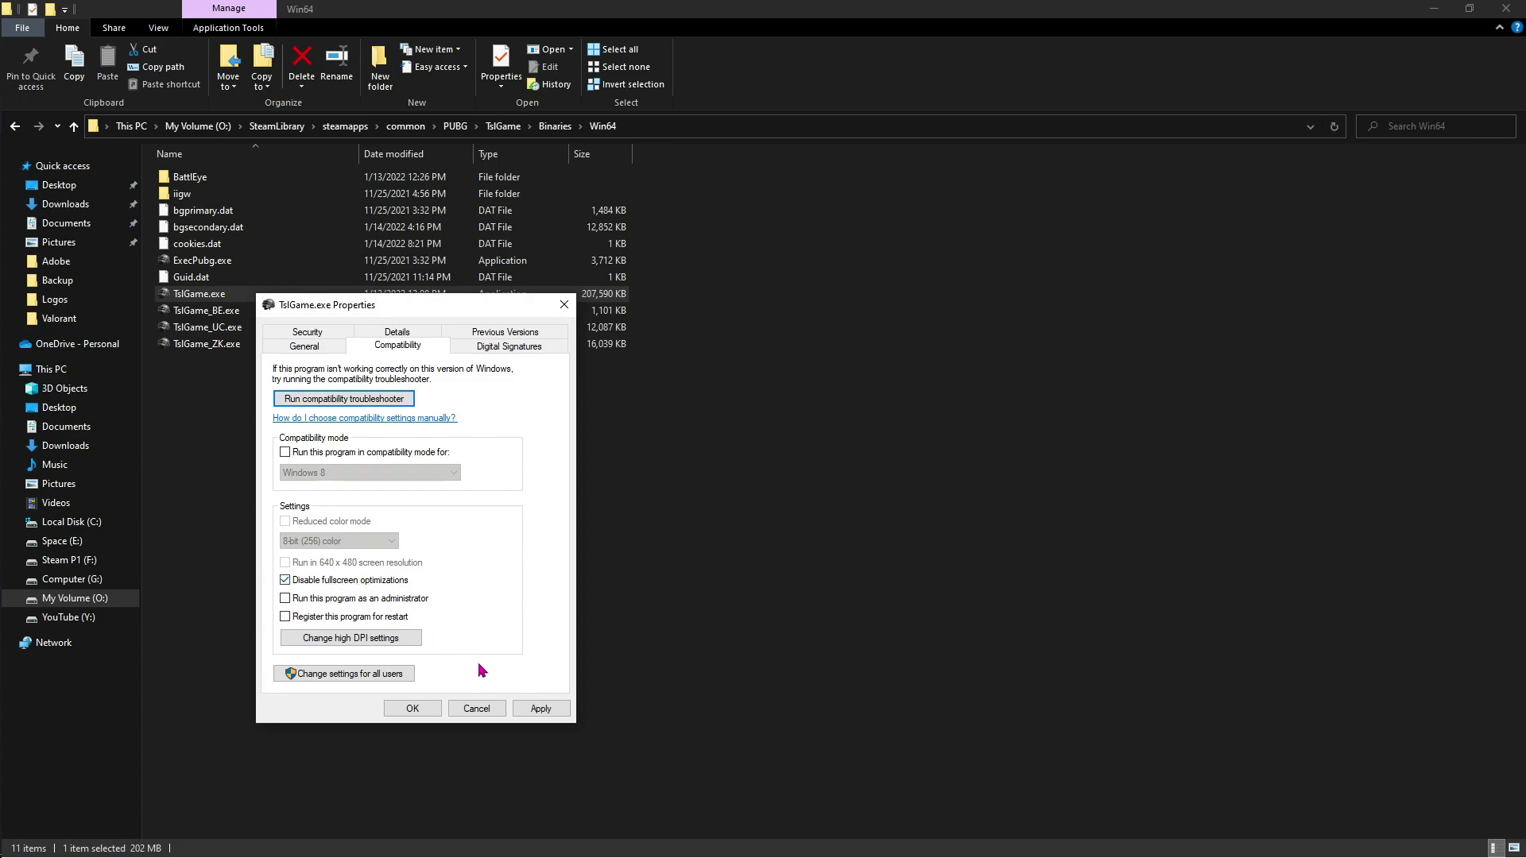
click(537, 710)
click(427, 706)
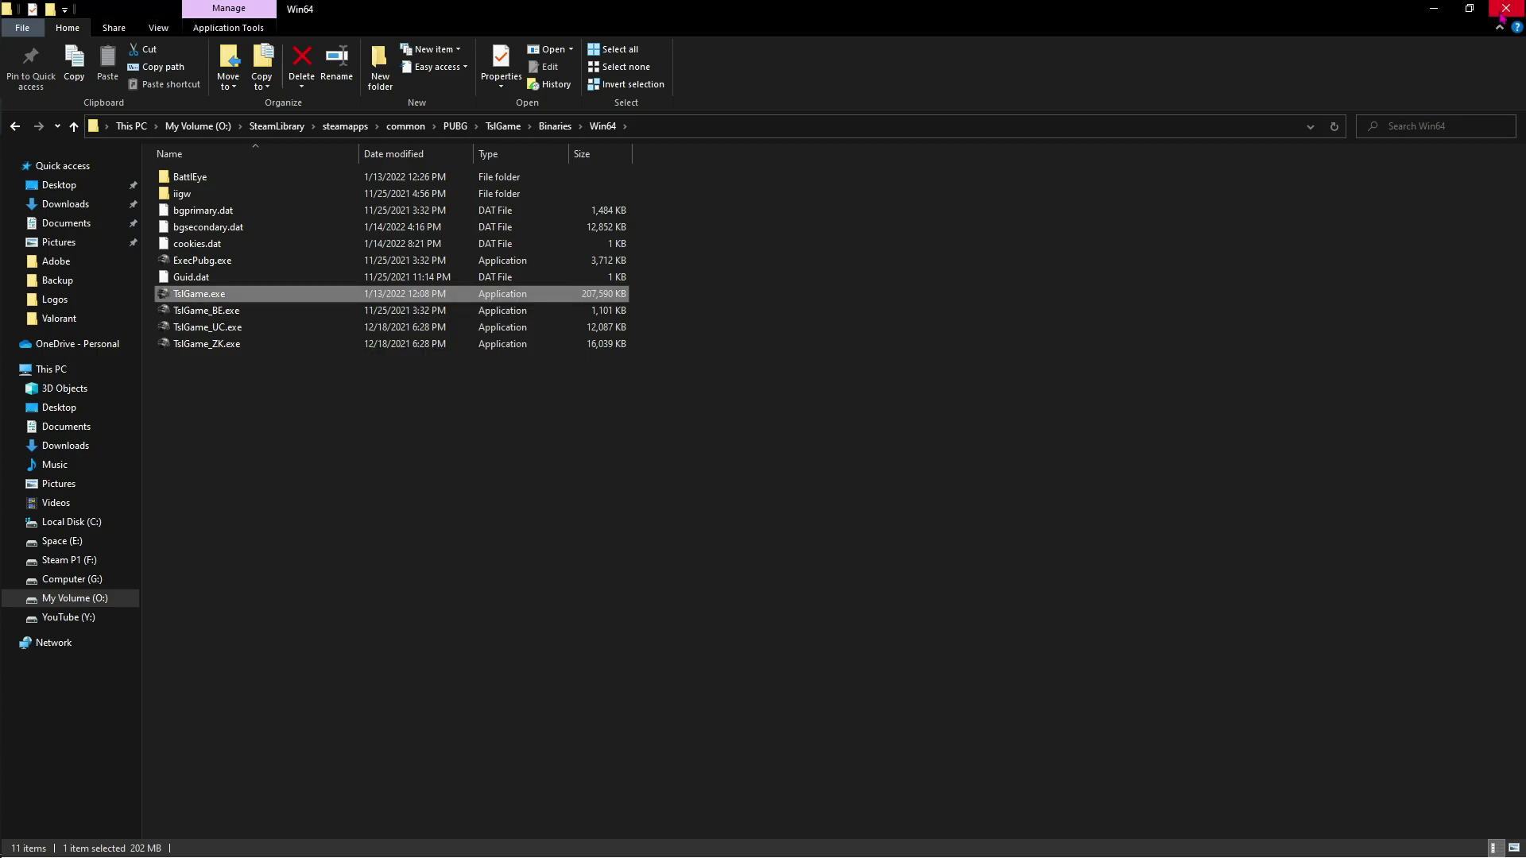
click(1503, 9)
click(1472, 17)
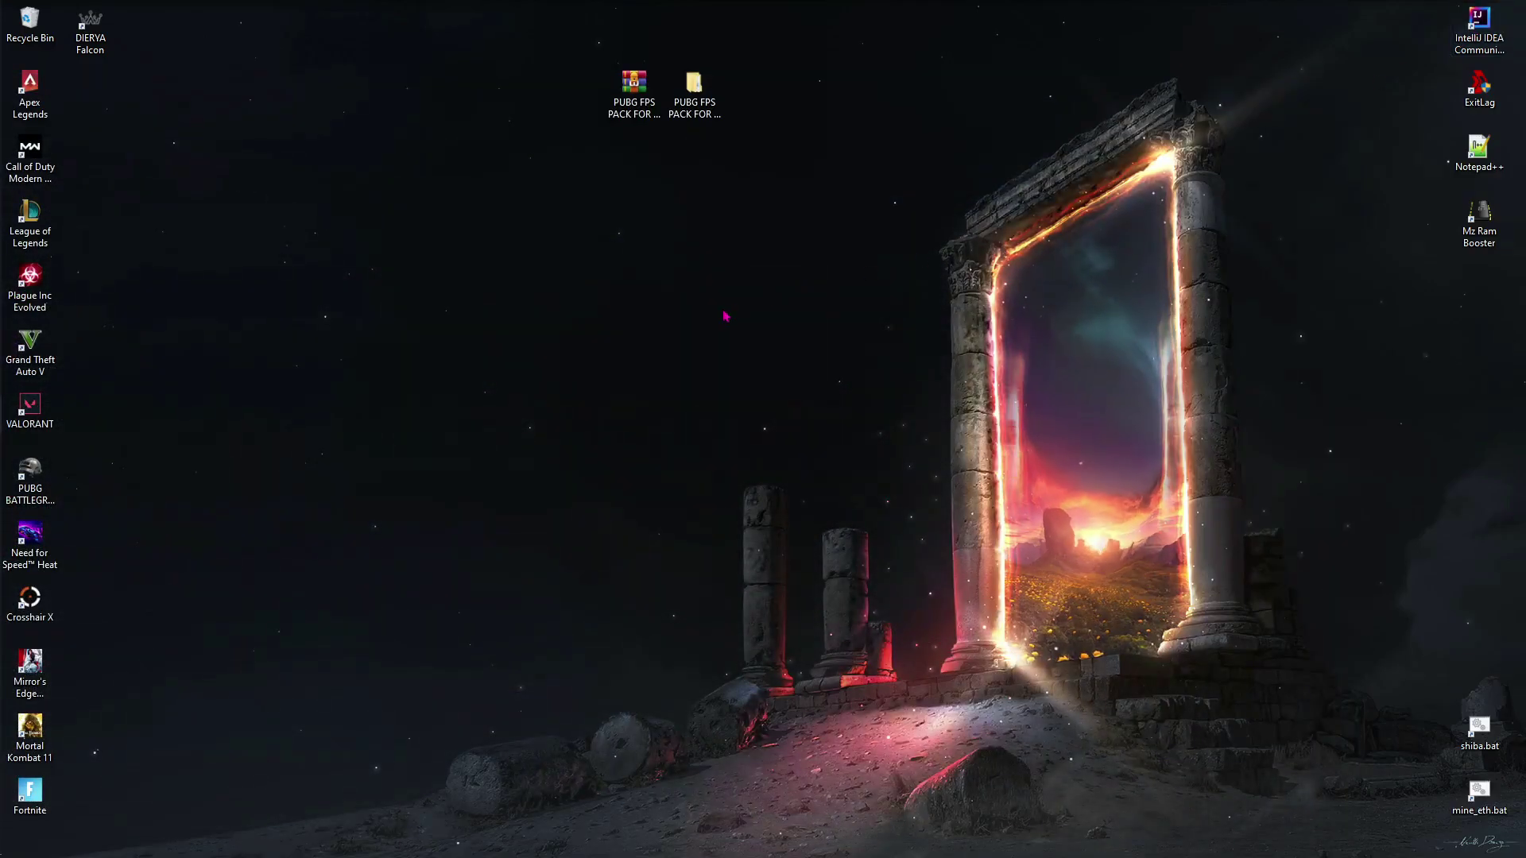
Open NVIDIA Control Panel and select PLAYERUNKNOWN'S BATTLEGROUNDS as the program to customize in the 3D settings
right_click(725, 317)
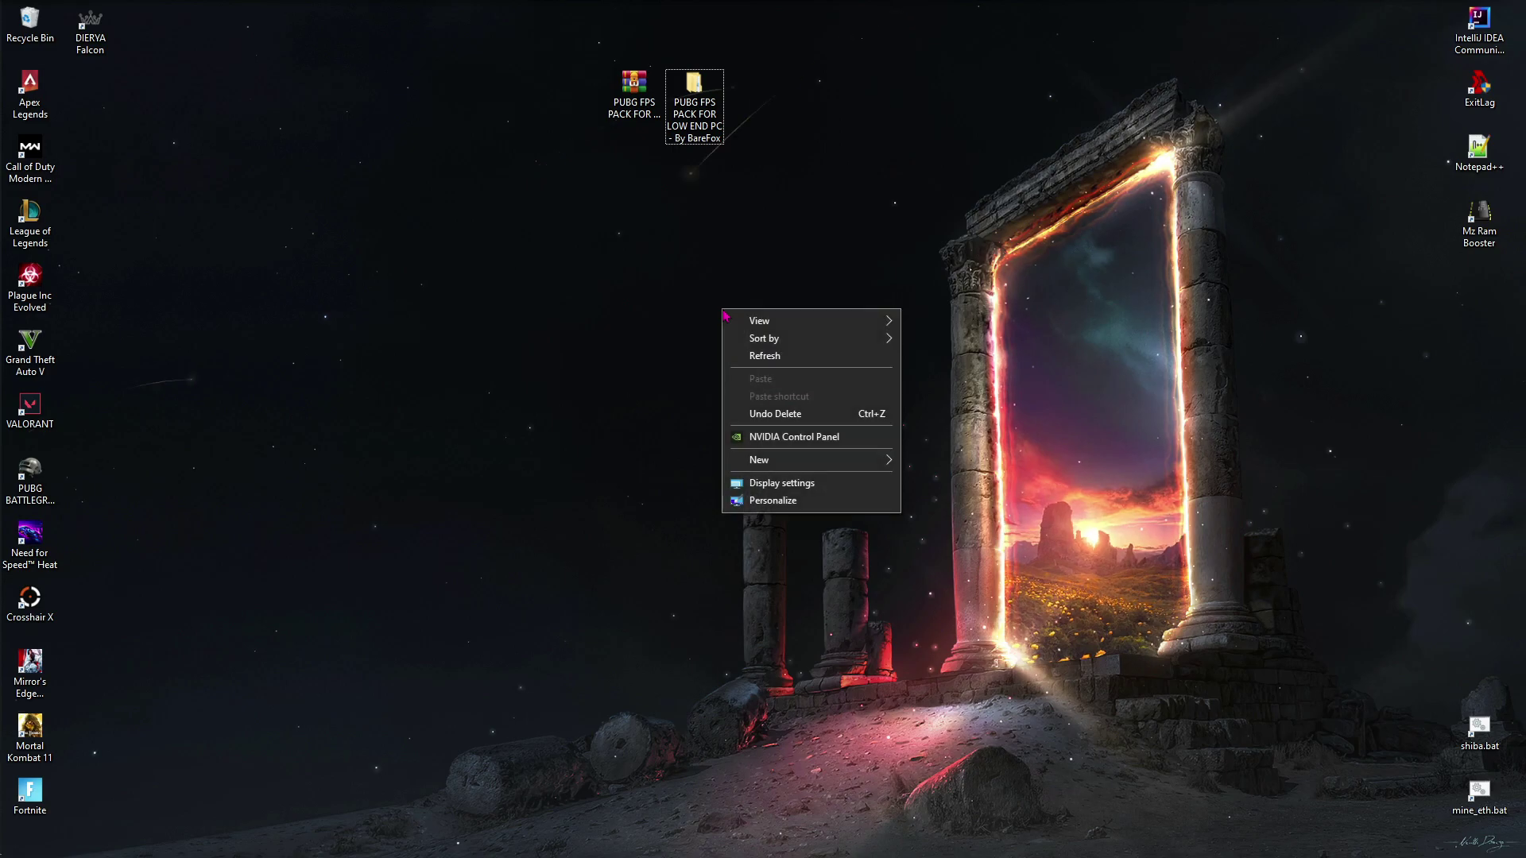
click(771, 439)
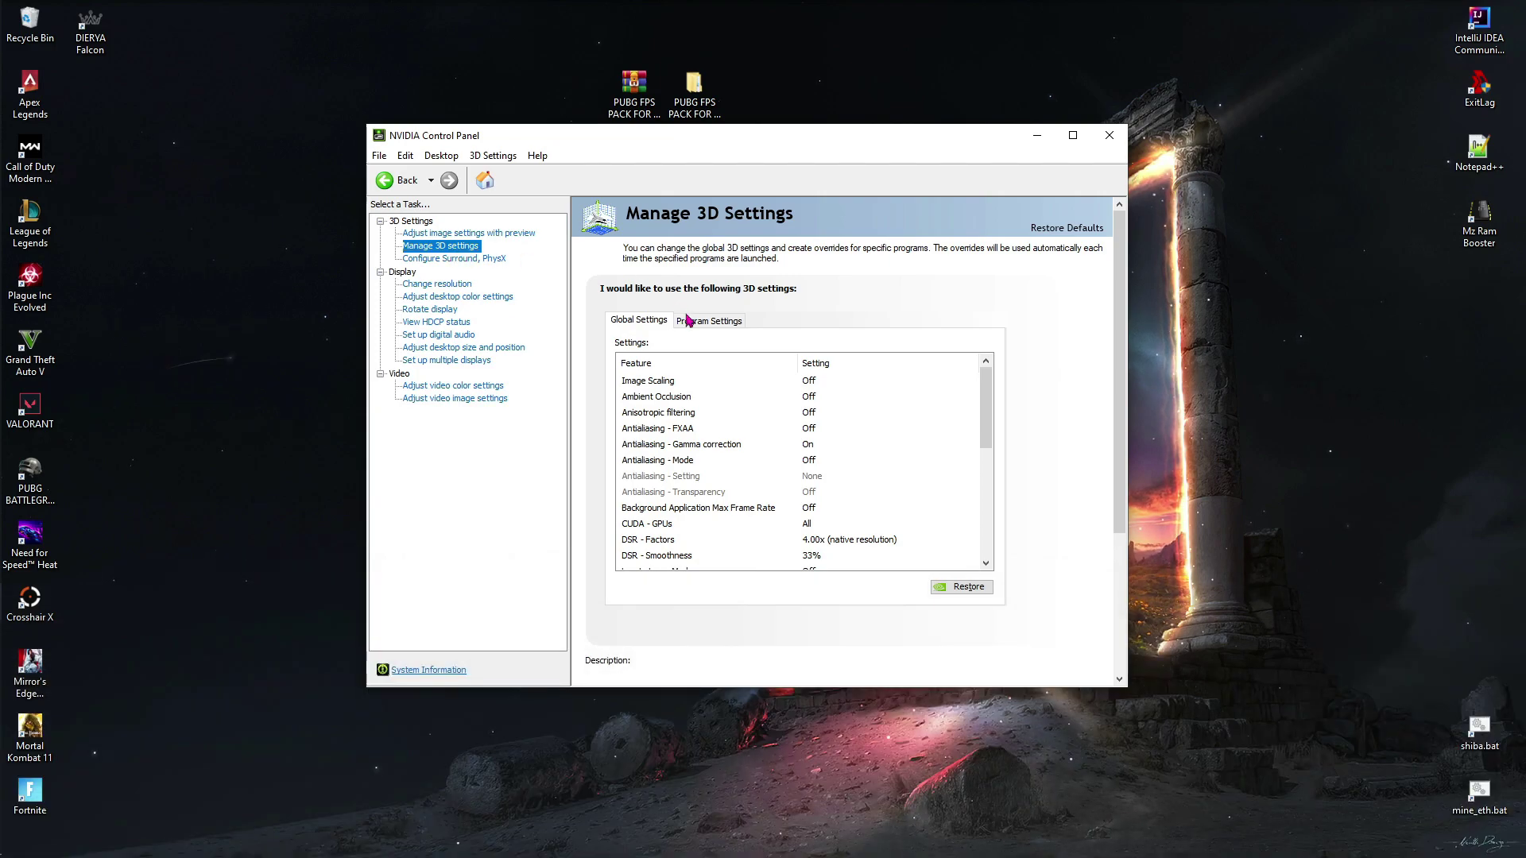
click(692, 319)
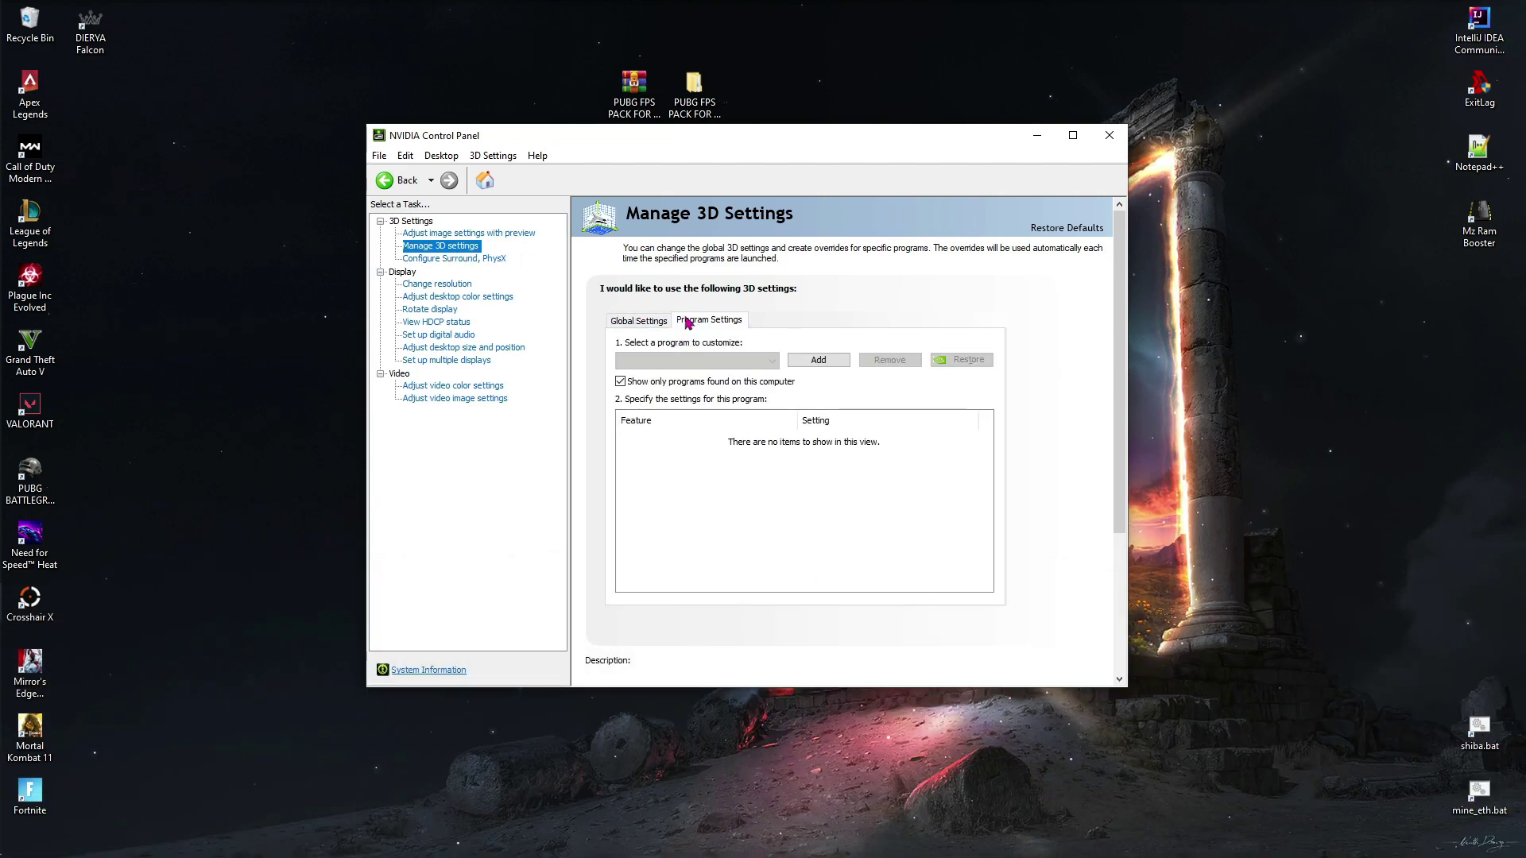
click(707, 361)
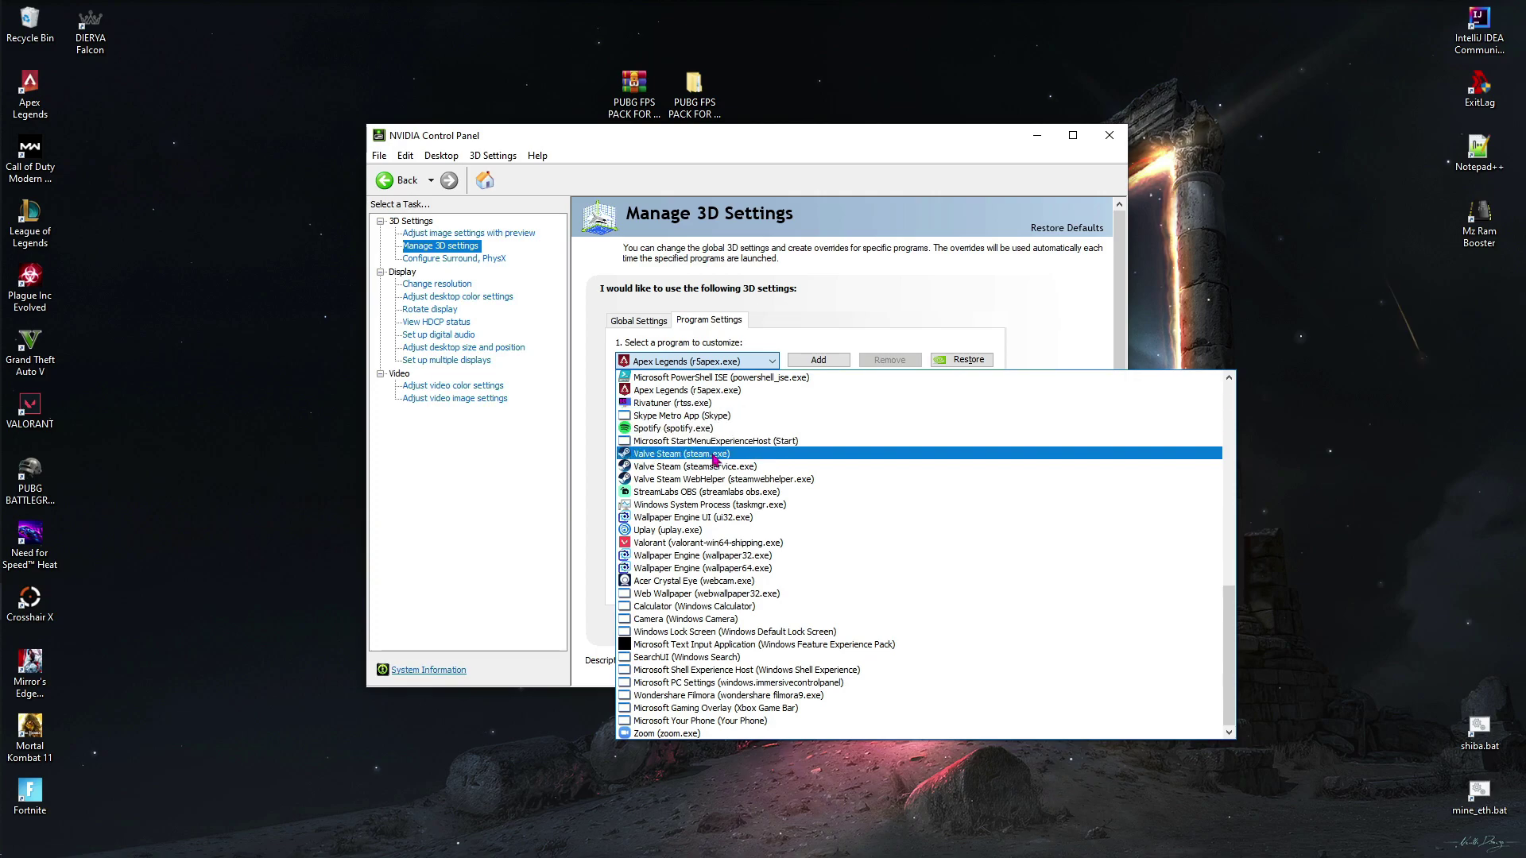
click(710, 440)
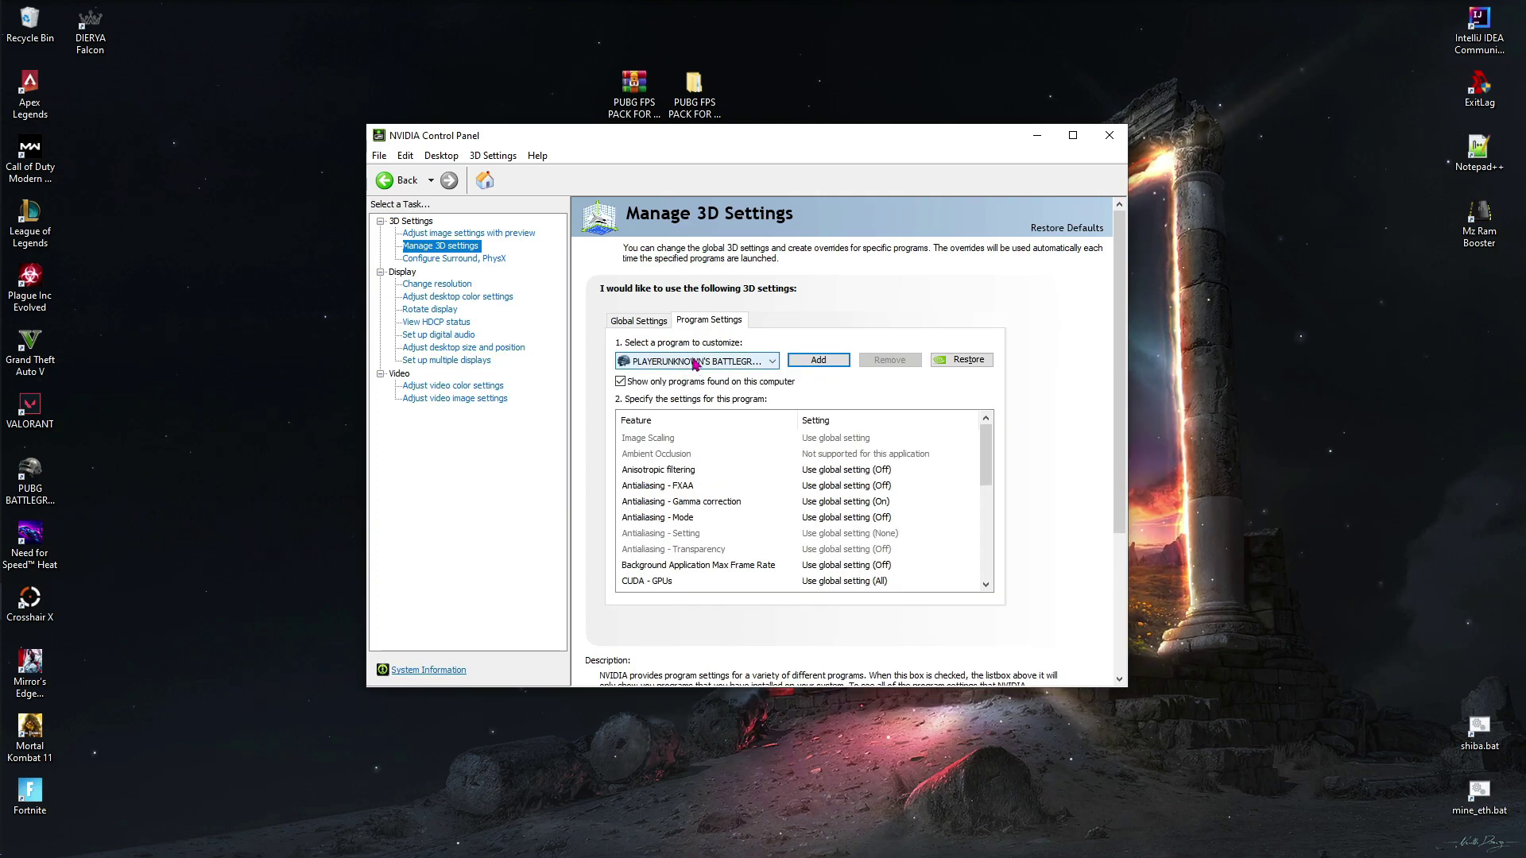
click(695, 362)
click(695, 362)
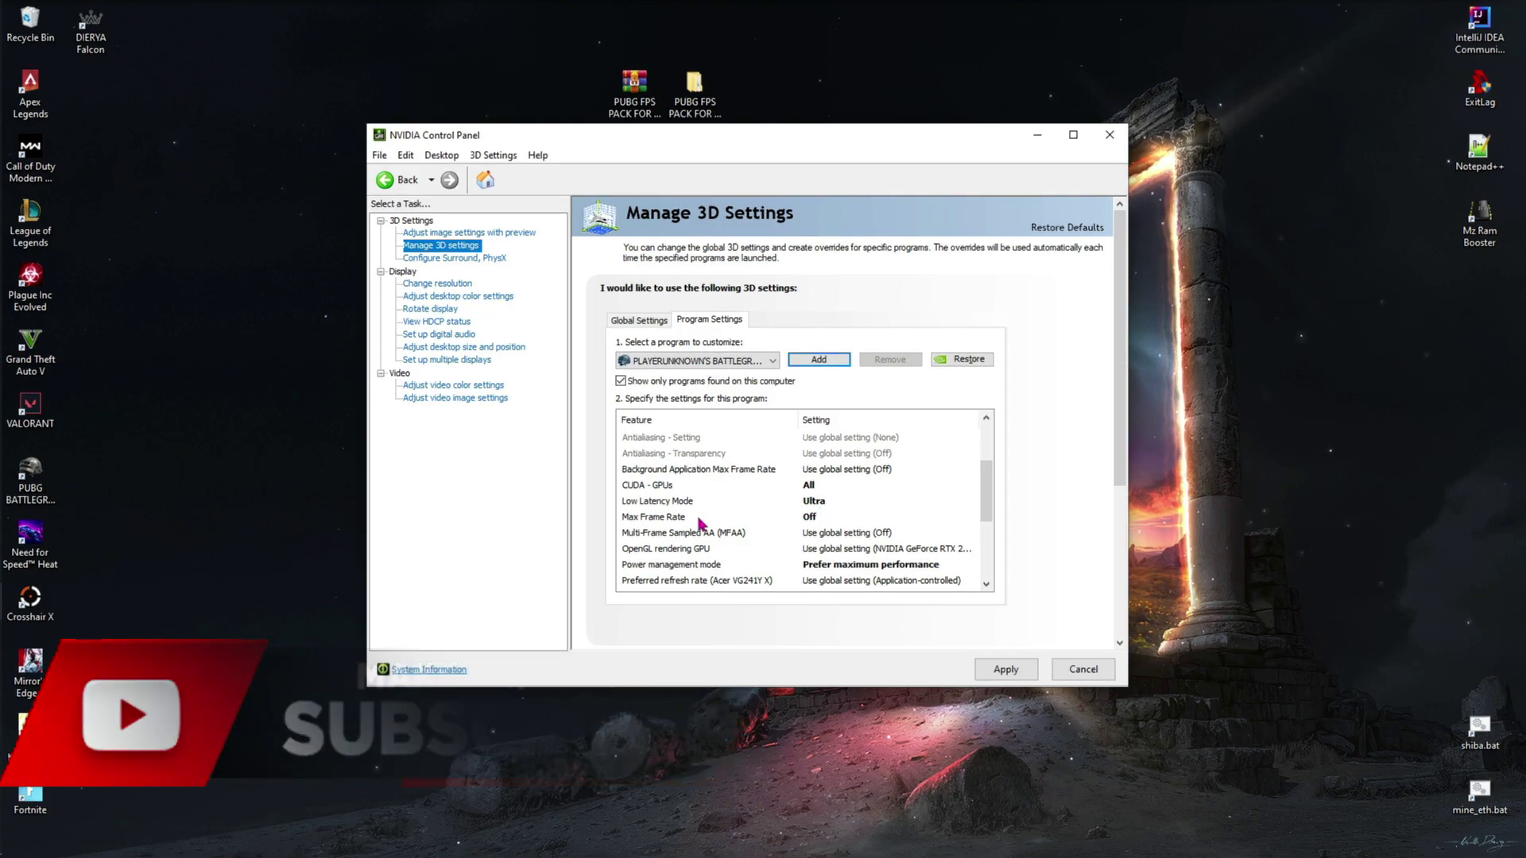
Set the game's Threaded optimization to On and Vertical sync to Off
scroll(793, 527, down, 1)
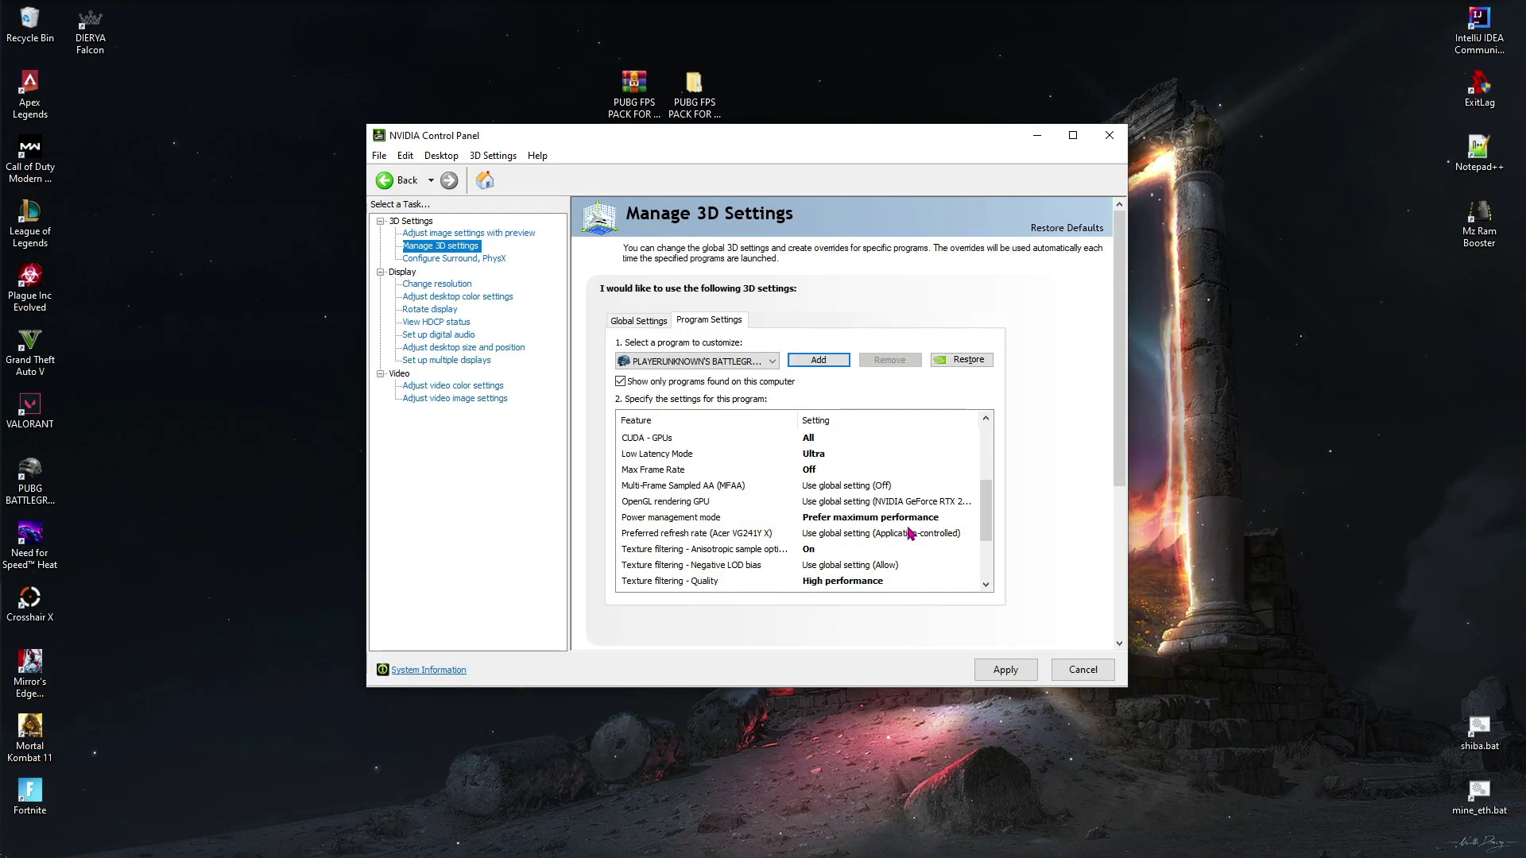
scroll(911, 534, down, 1)
click(795, 564)
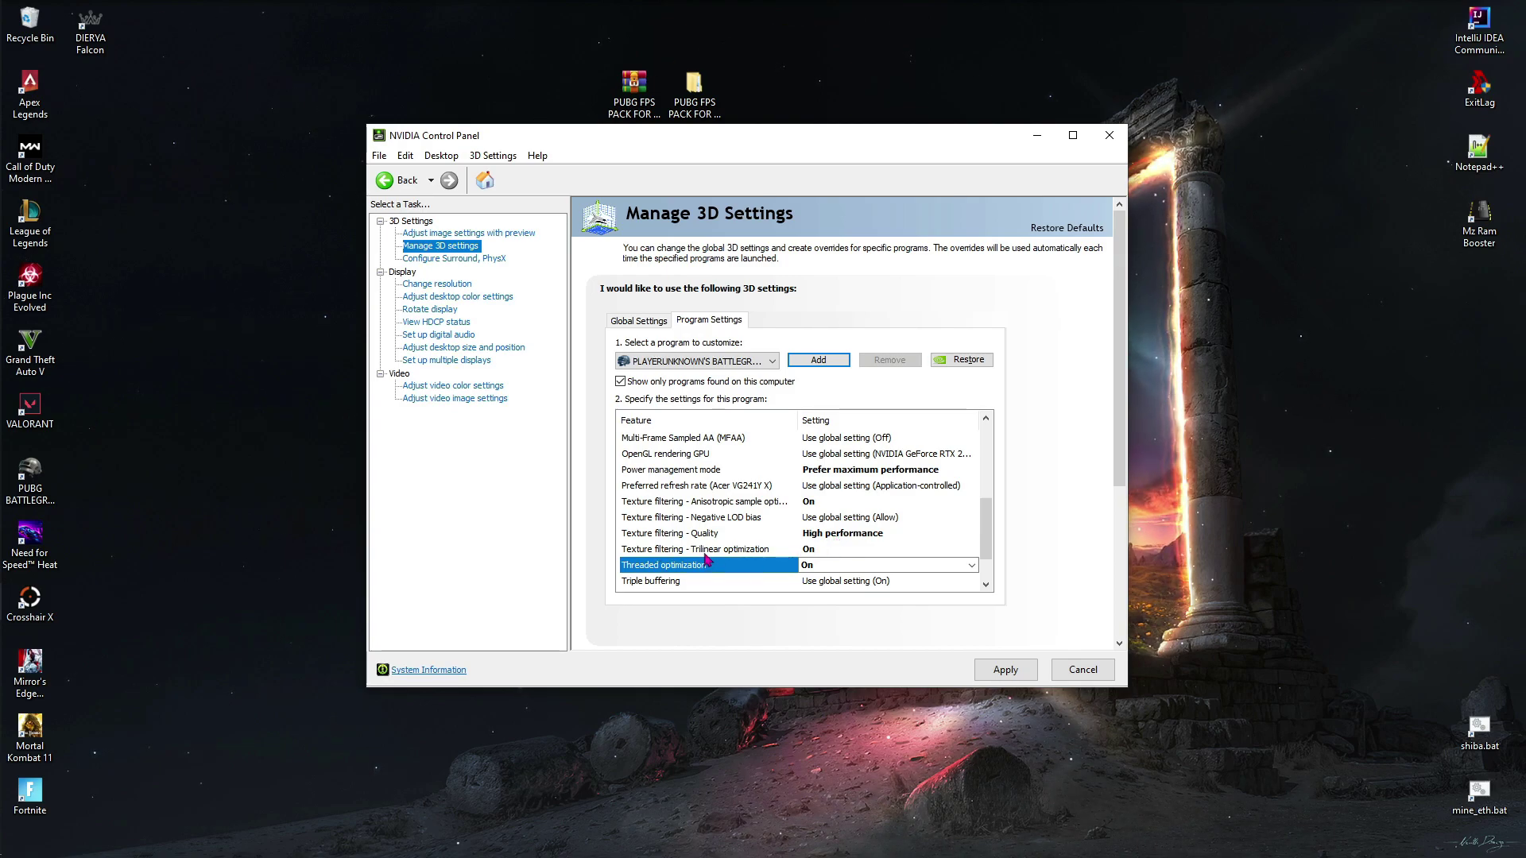
scroll(723, 555, down, 1)
click(831, 549)
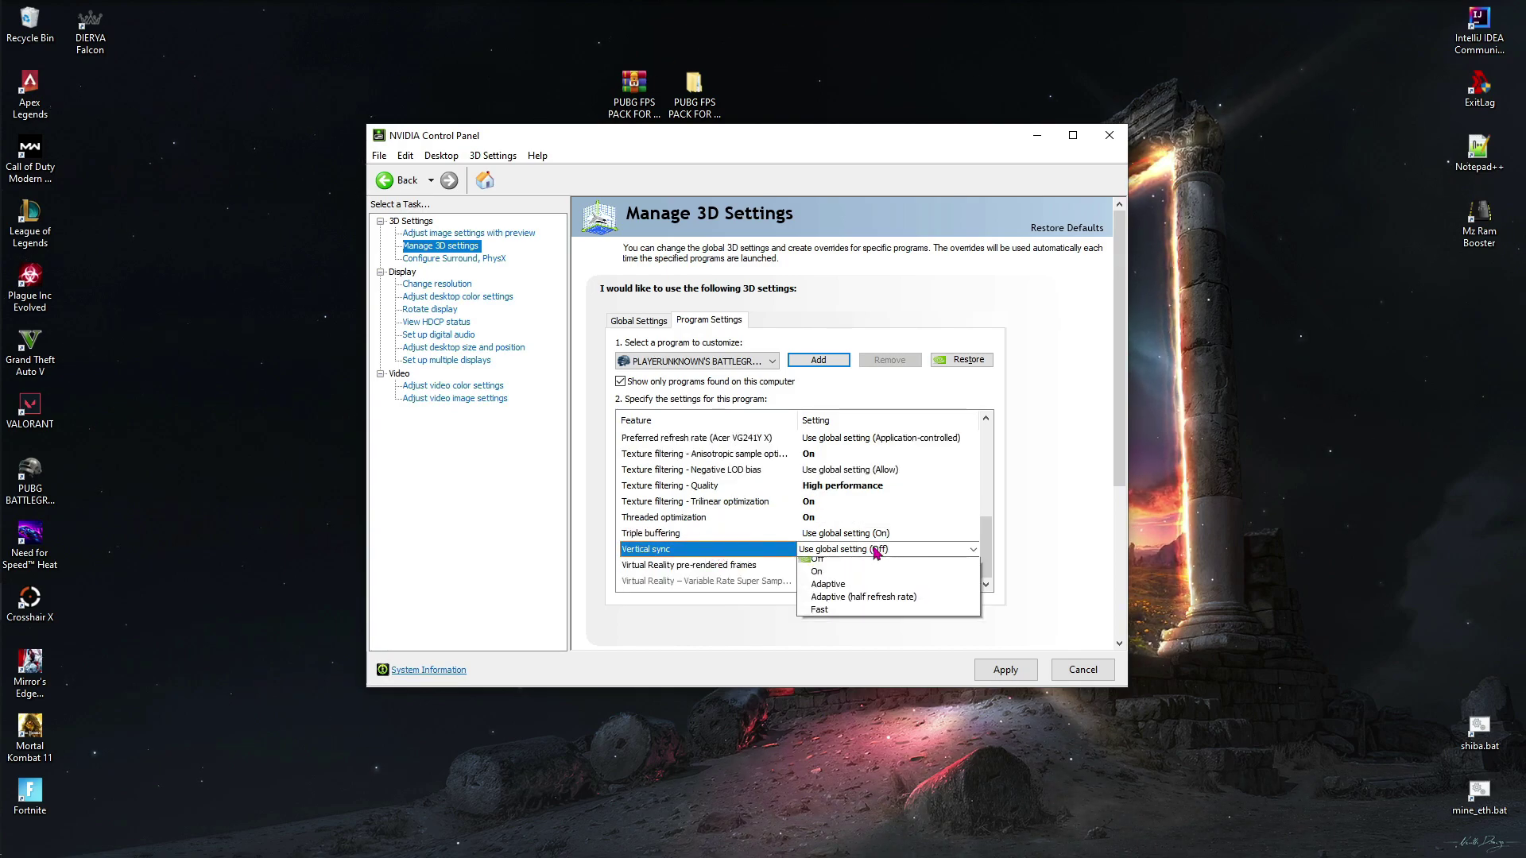
click(853, 591)
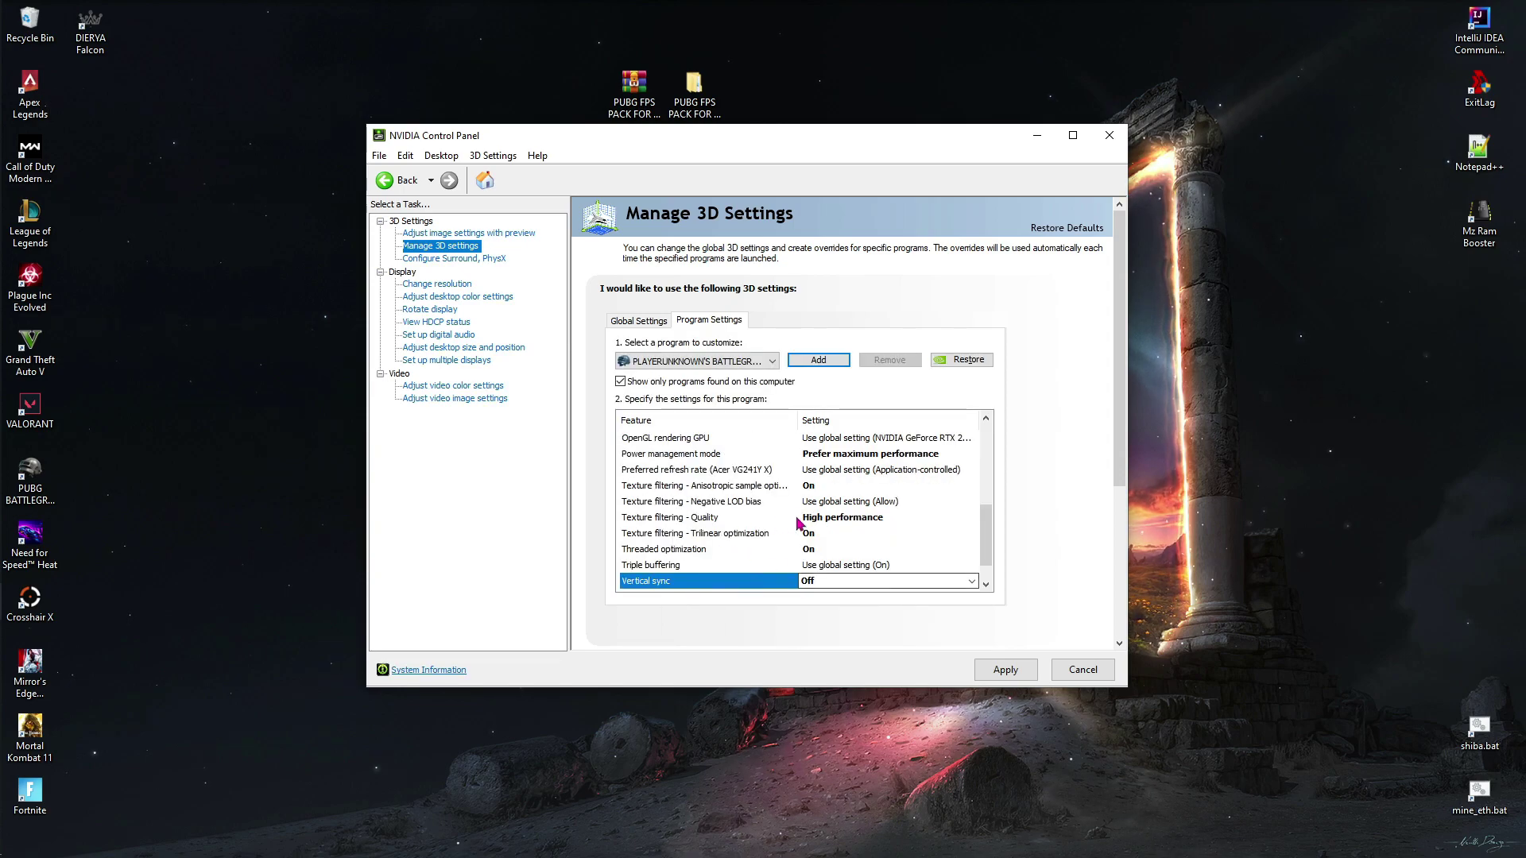
Apply the game's 3D settings and close NVIDIA Control Panel
click(1005, 669)
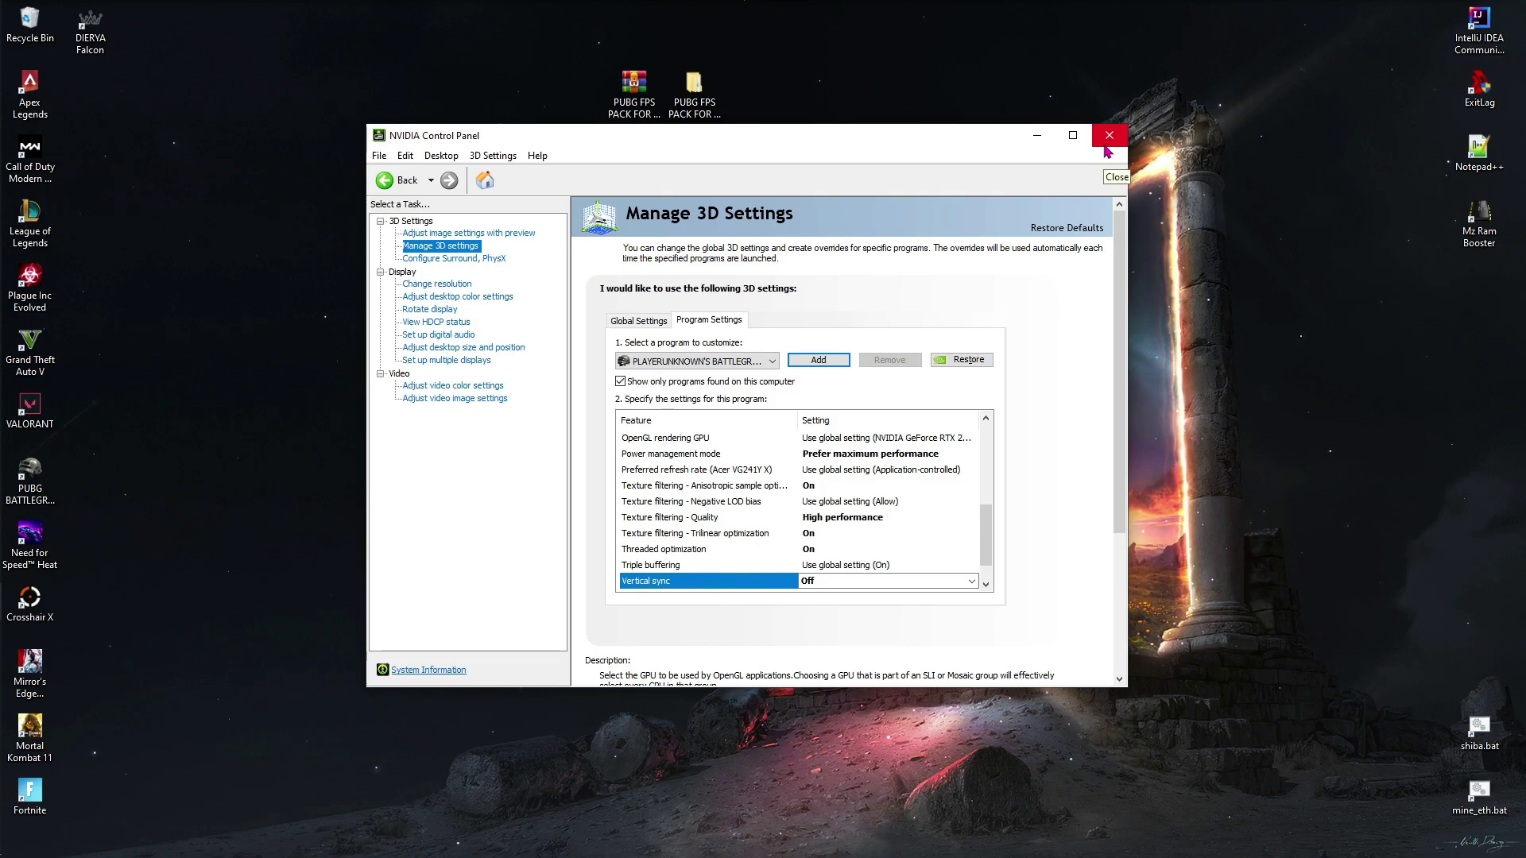
click(1107, 147)
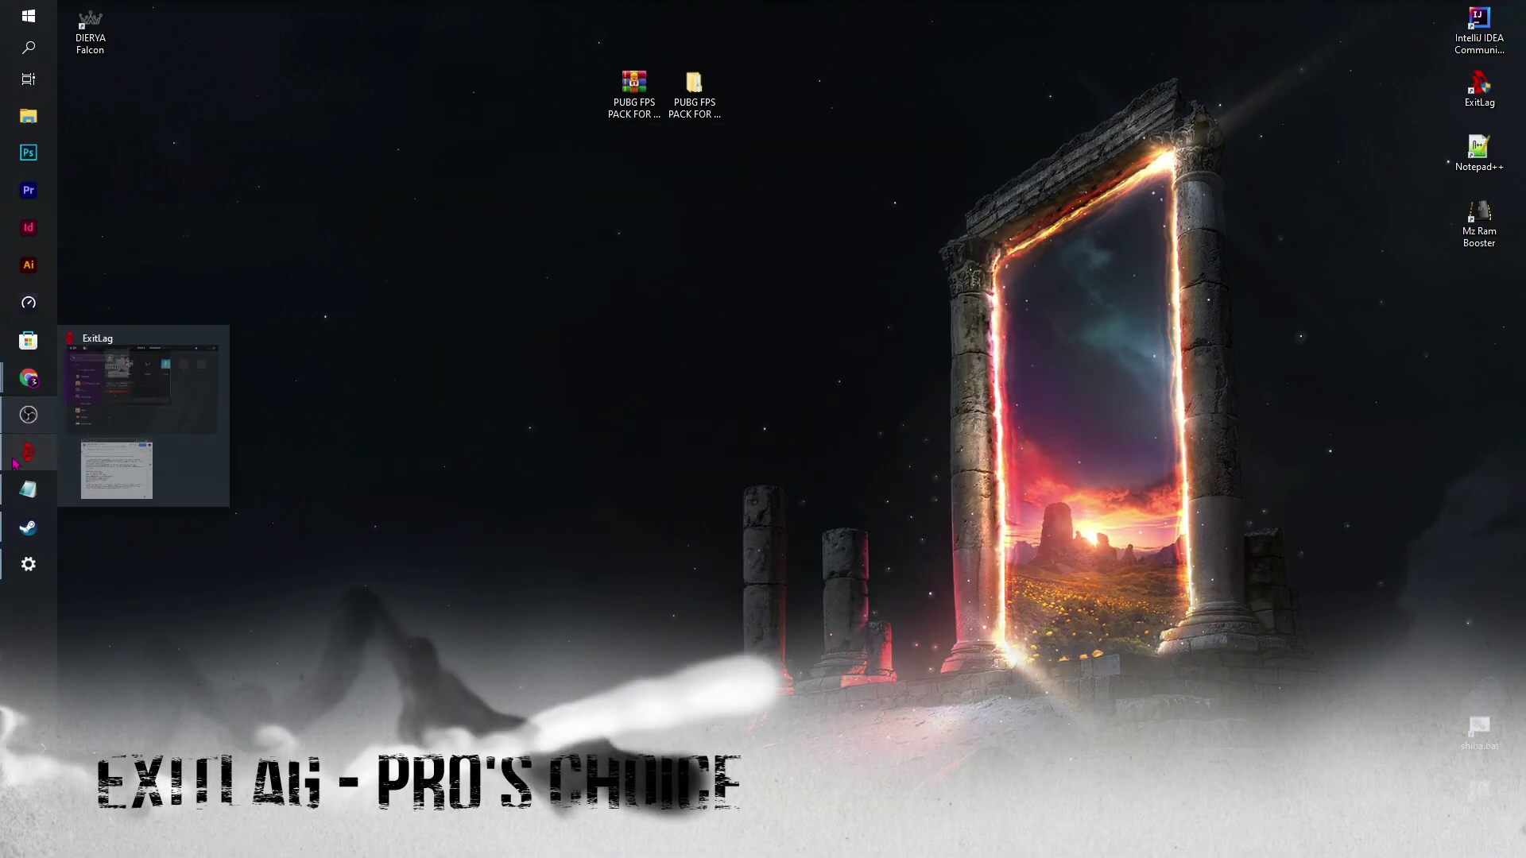
Bring up ExitLag, search its game list for PUBG and open Playerunknows Battlegrounds
click(14, 464)
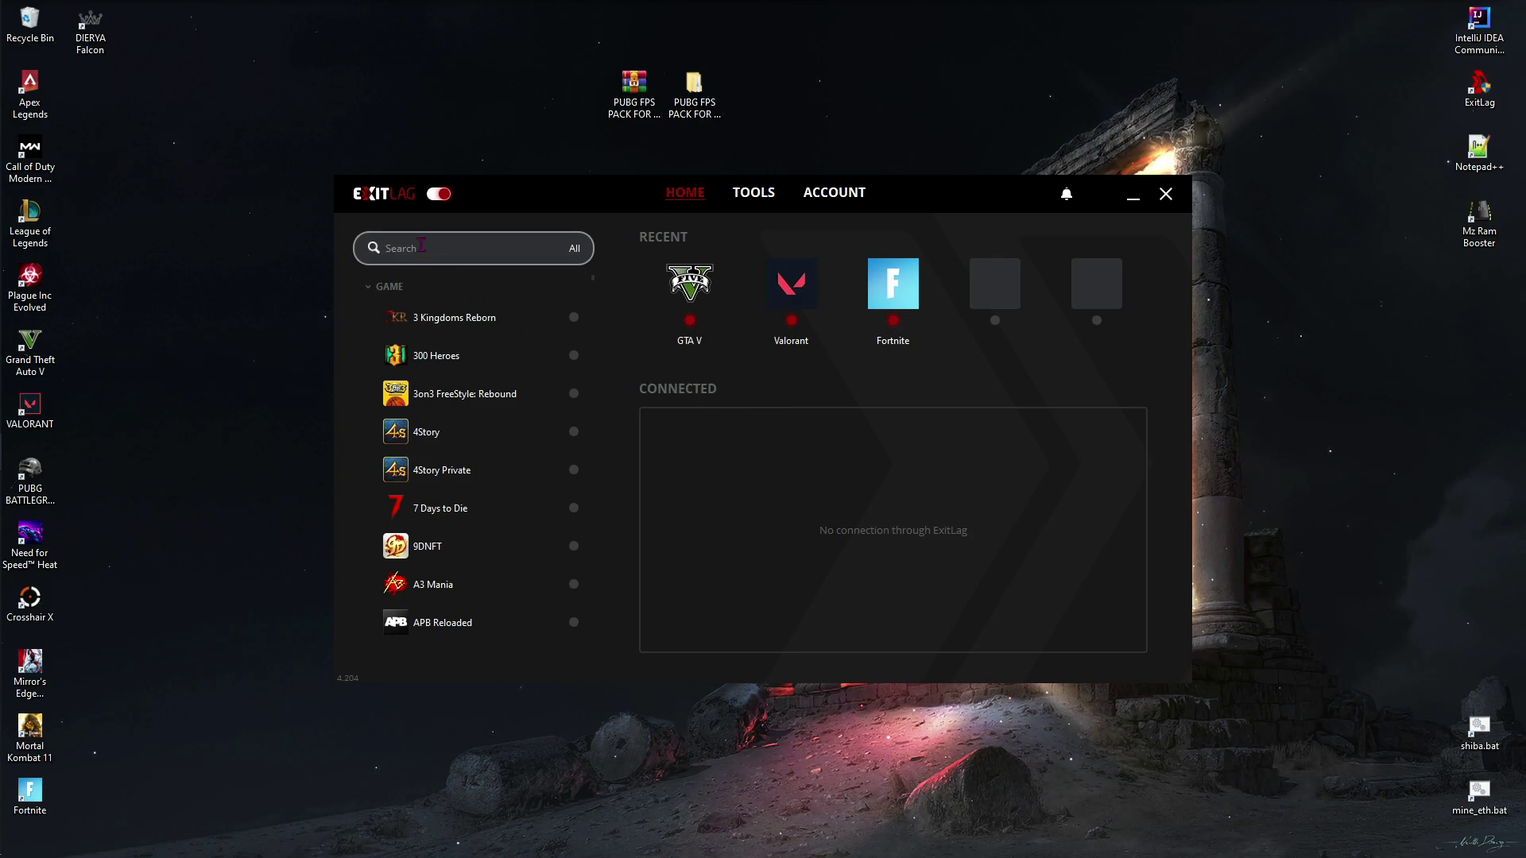
text(PUBG)
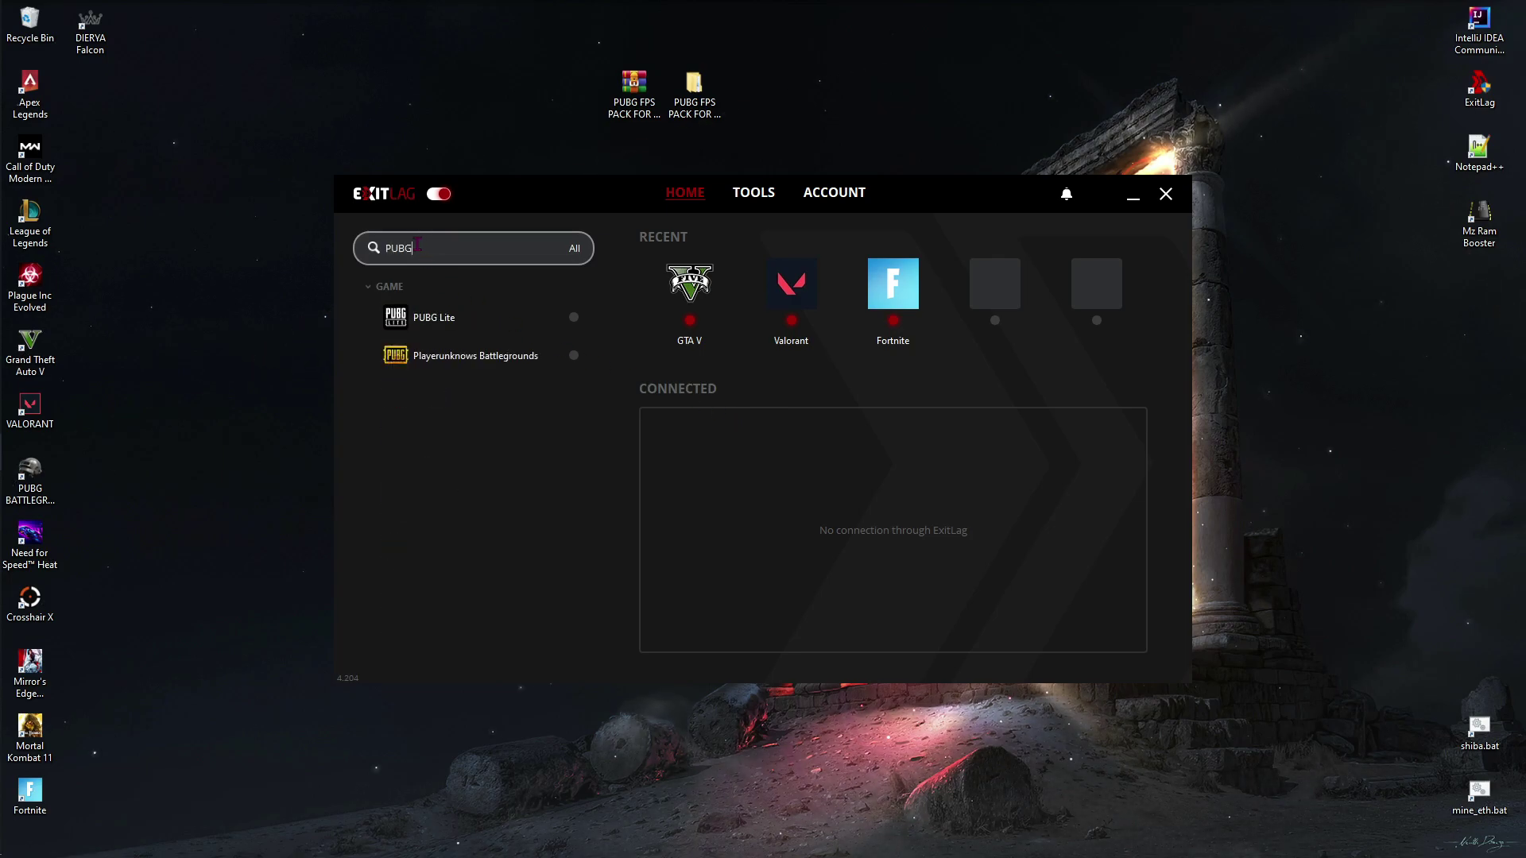
click(478, 359)
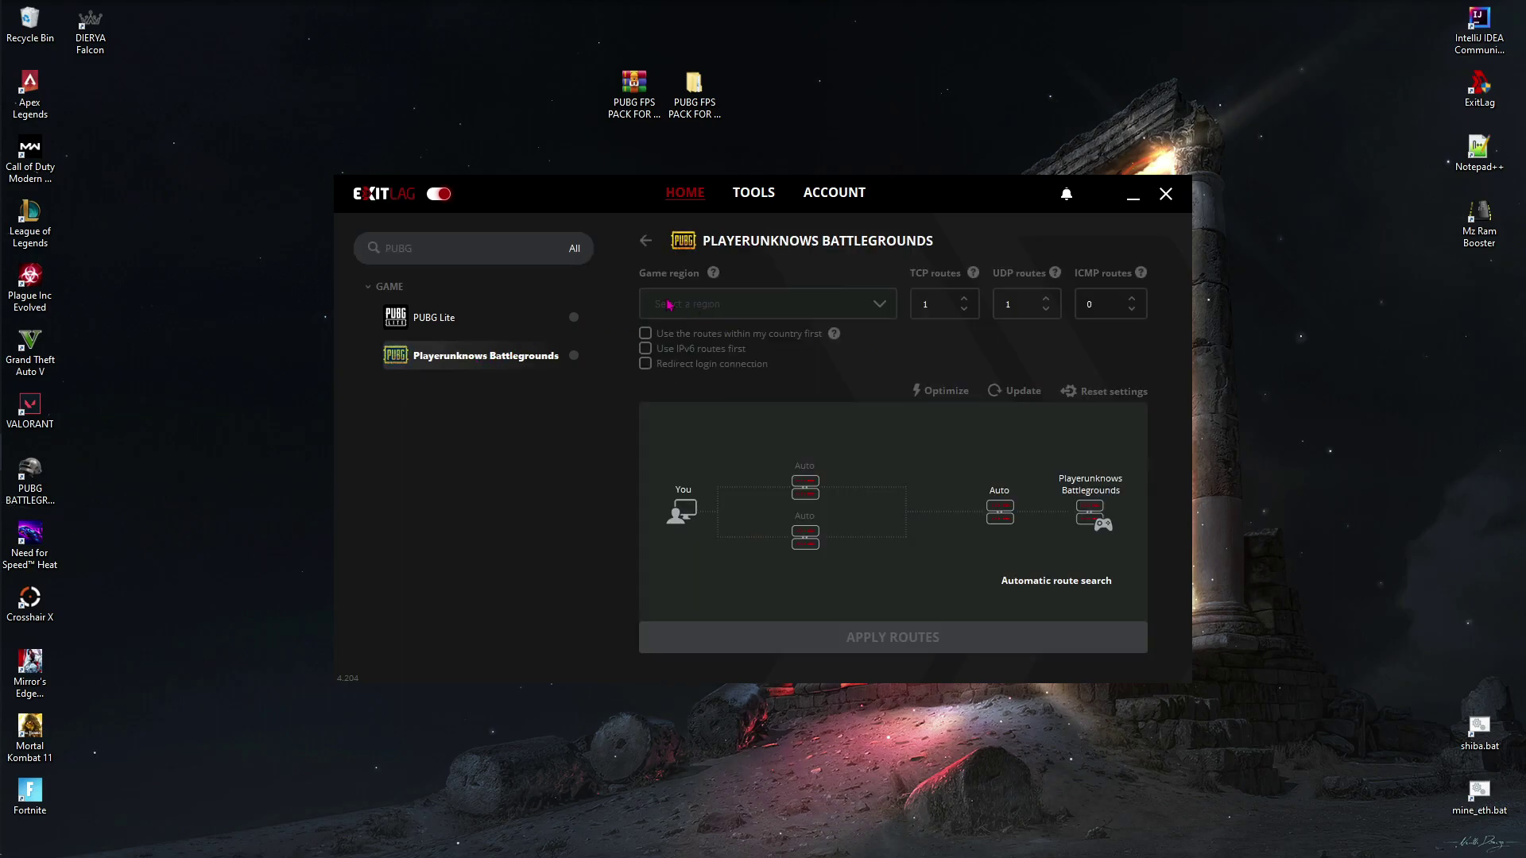
Set the game region for Playerunknows Battlegrounds to SG Singapore01
click(695, 315)
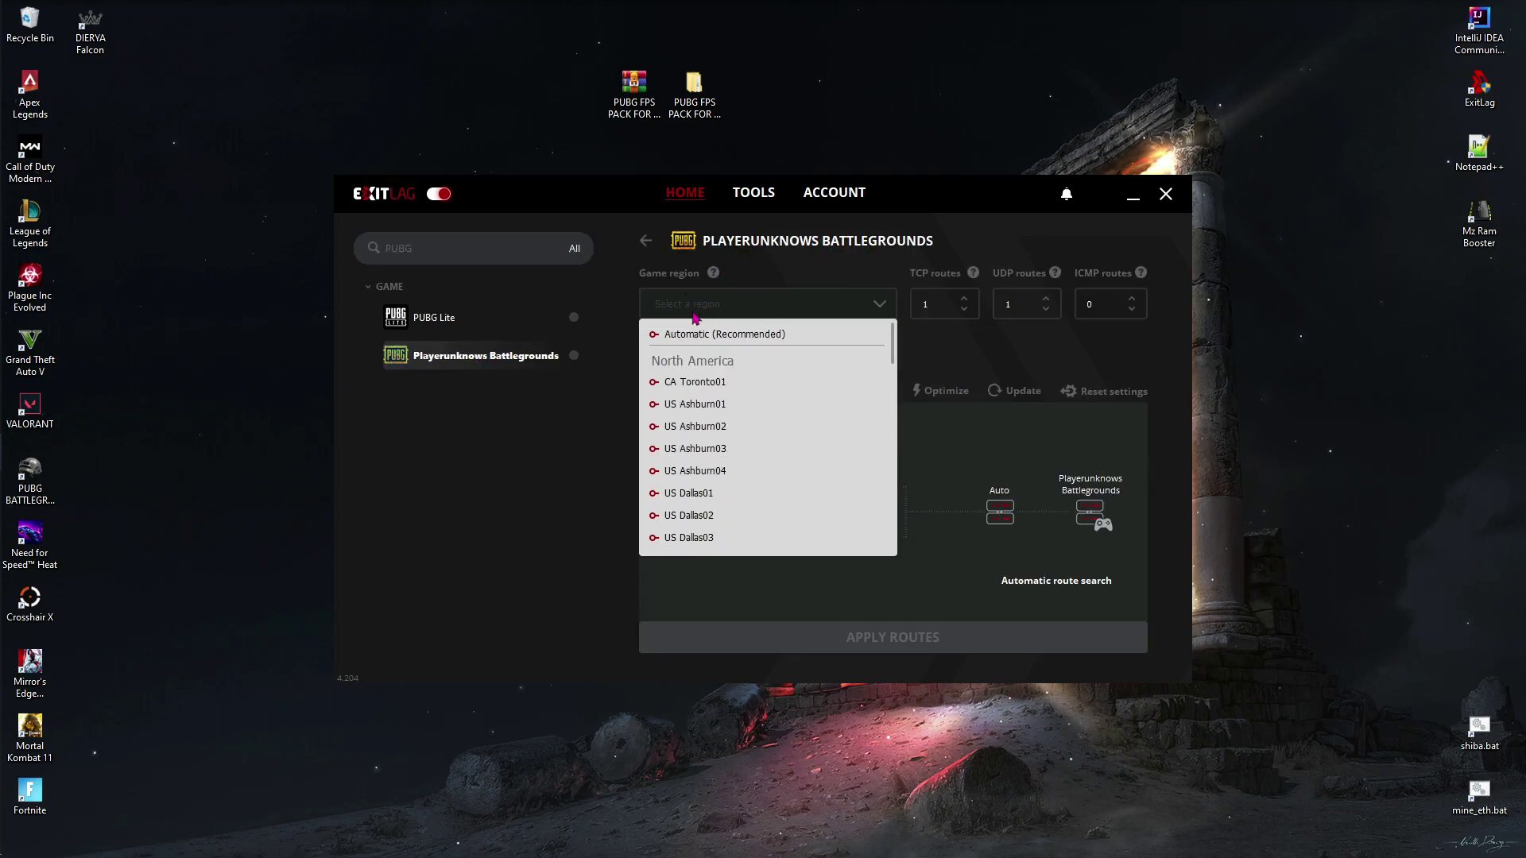
scroll(709, 401, down, 10)
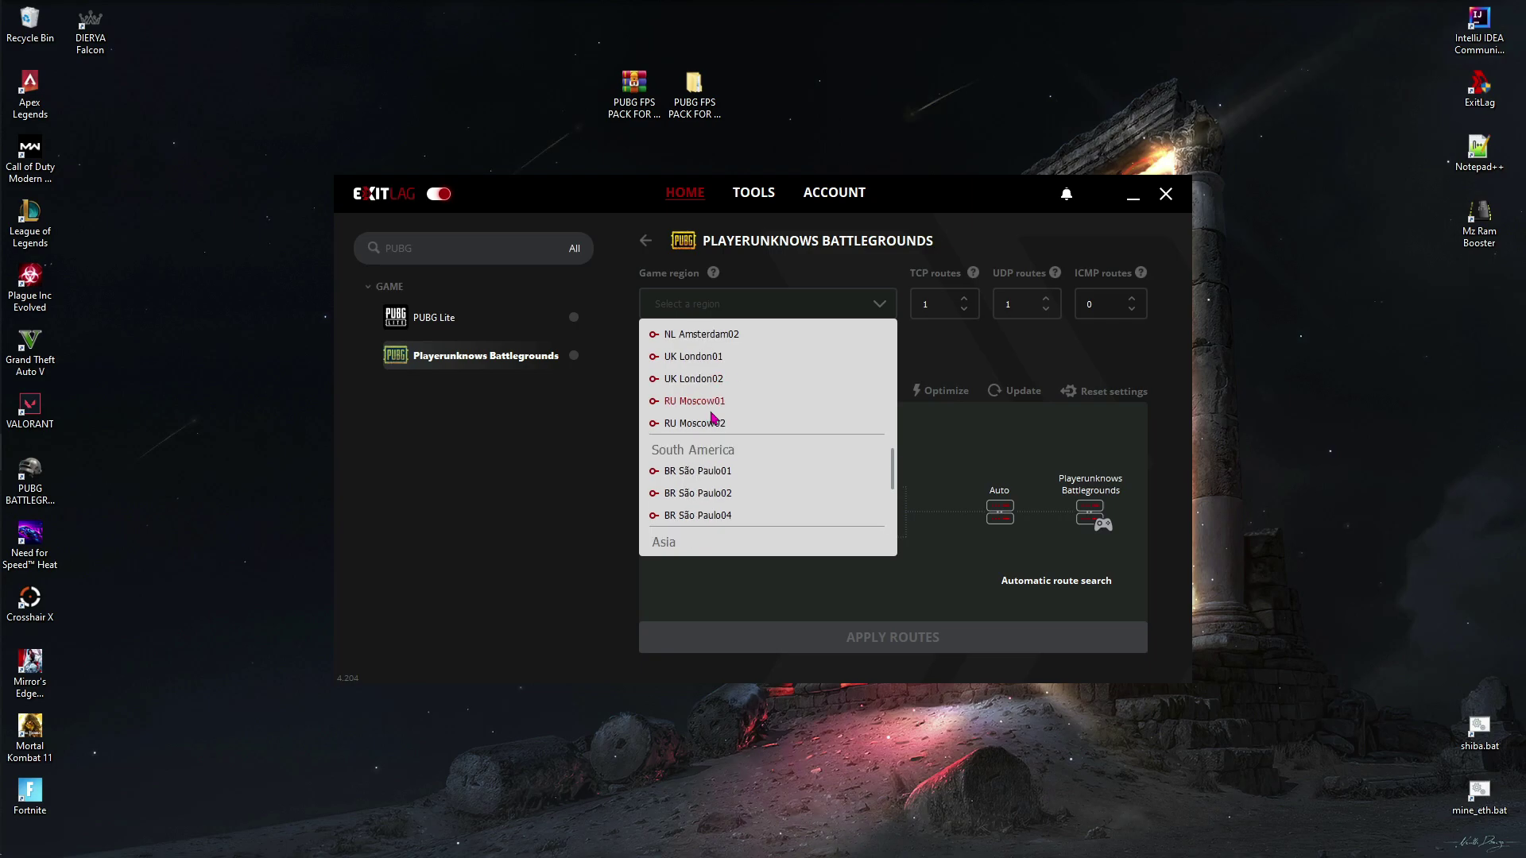
scroll(711, 412, down, 8)
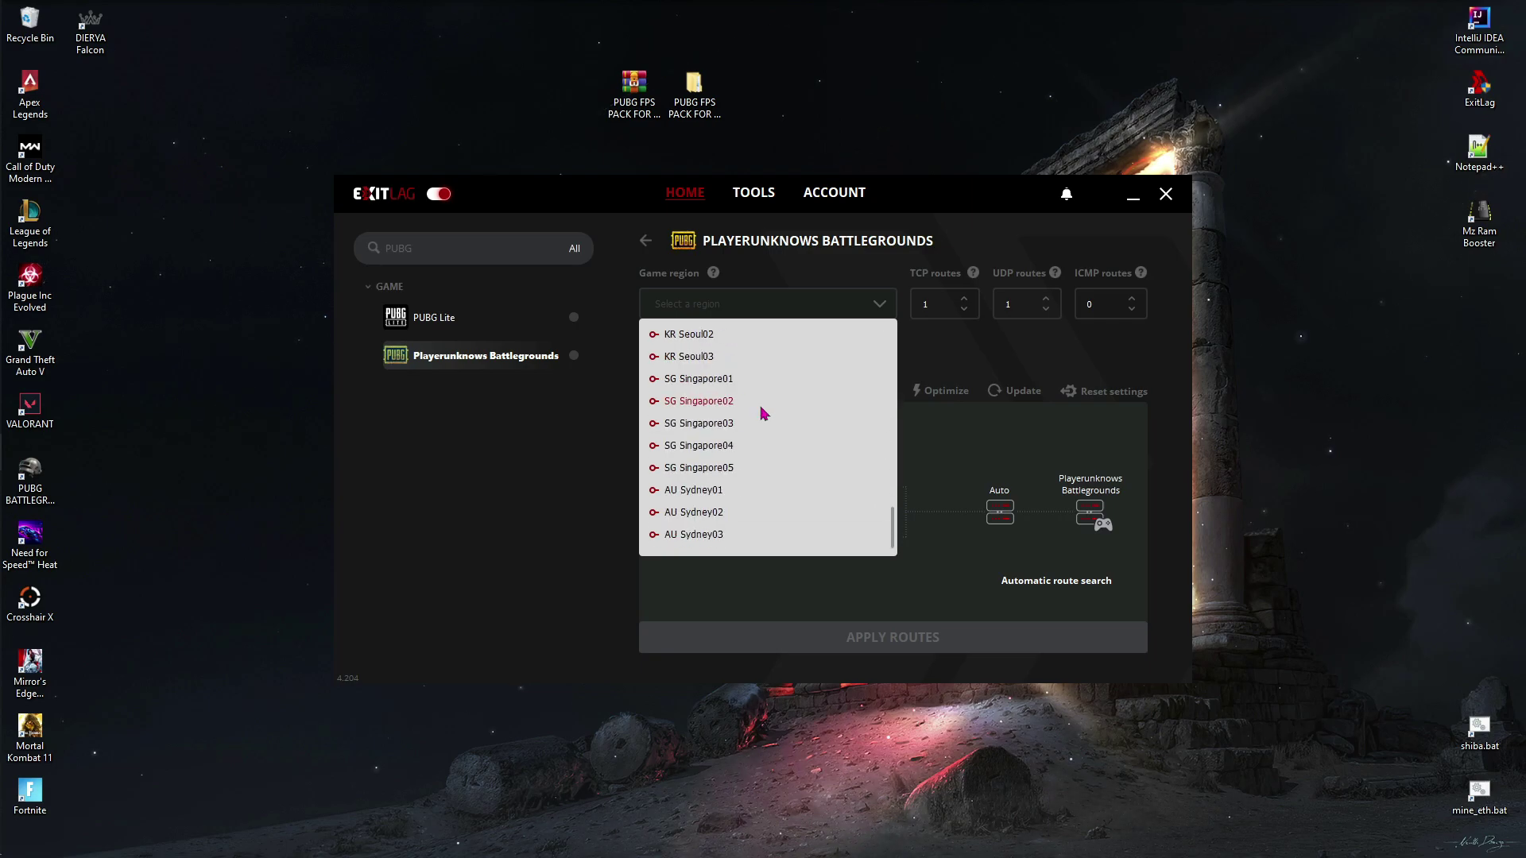
click(700, 379)
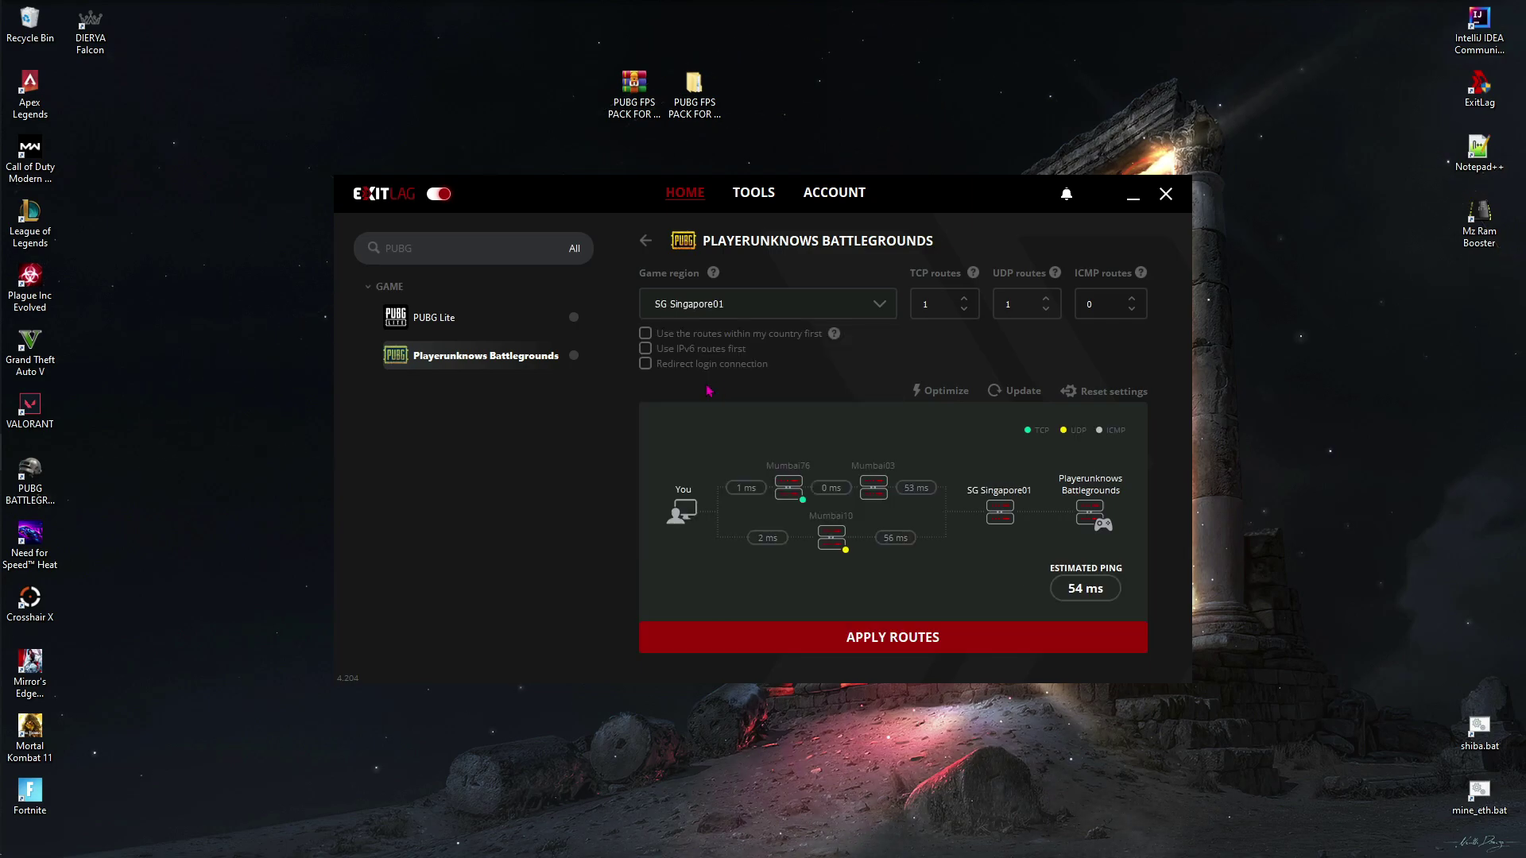
Prefer routes within the own country and IPv6 routes first, and apply the routes for the game
click(646, 335)
click(647, 349)
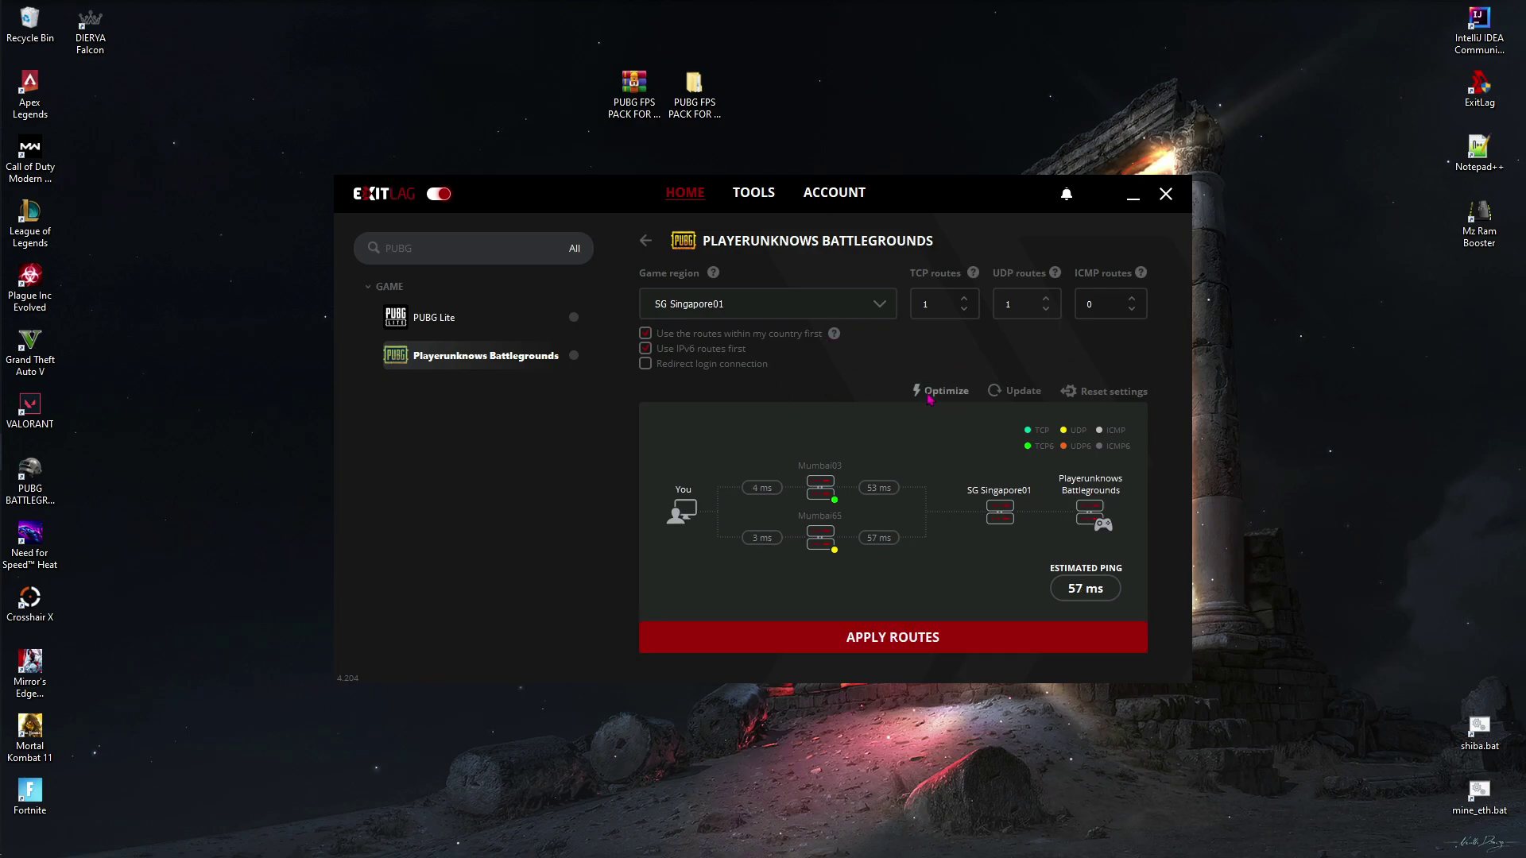
click(945, 635)
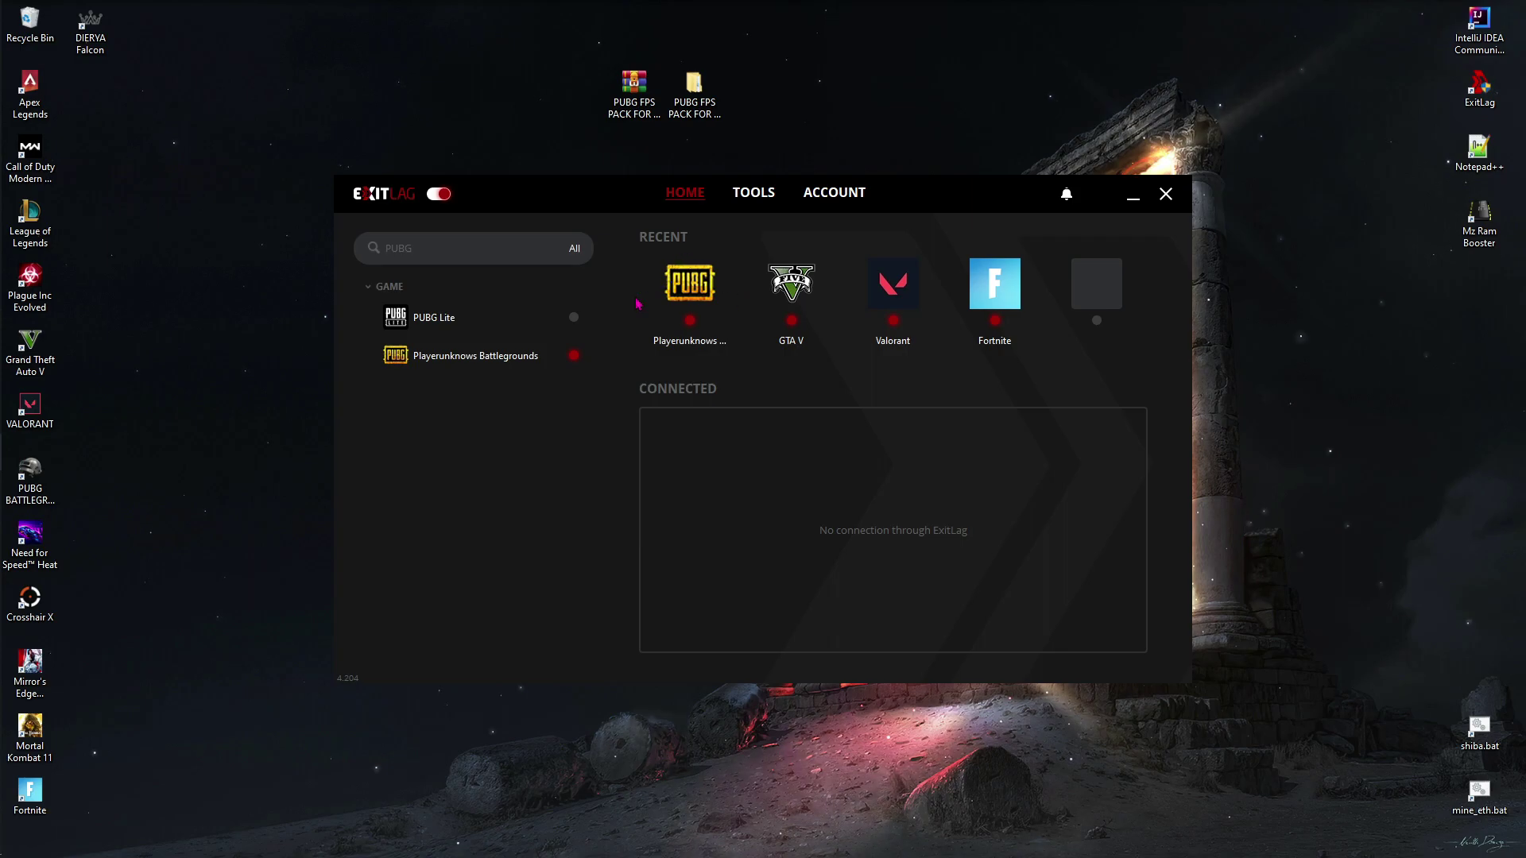
Review ExitLag's FPS Boost options and minimize its window
click(759, 199)
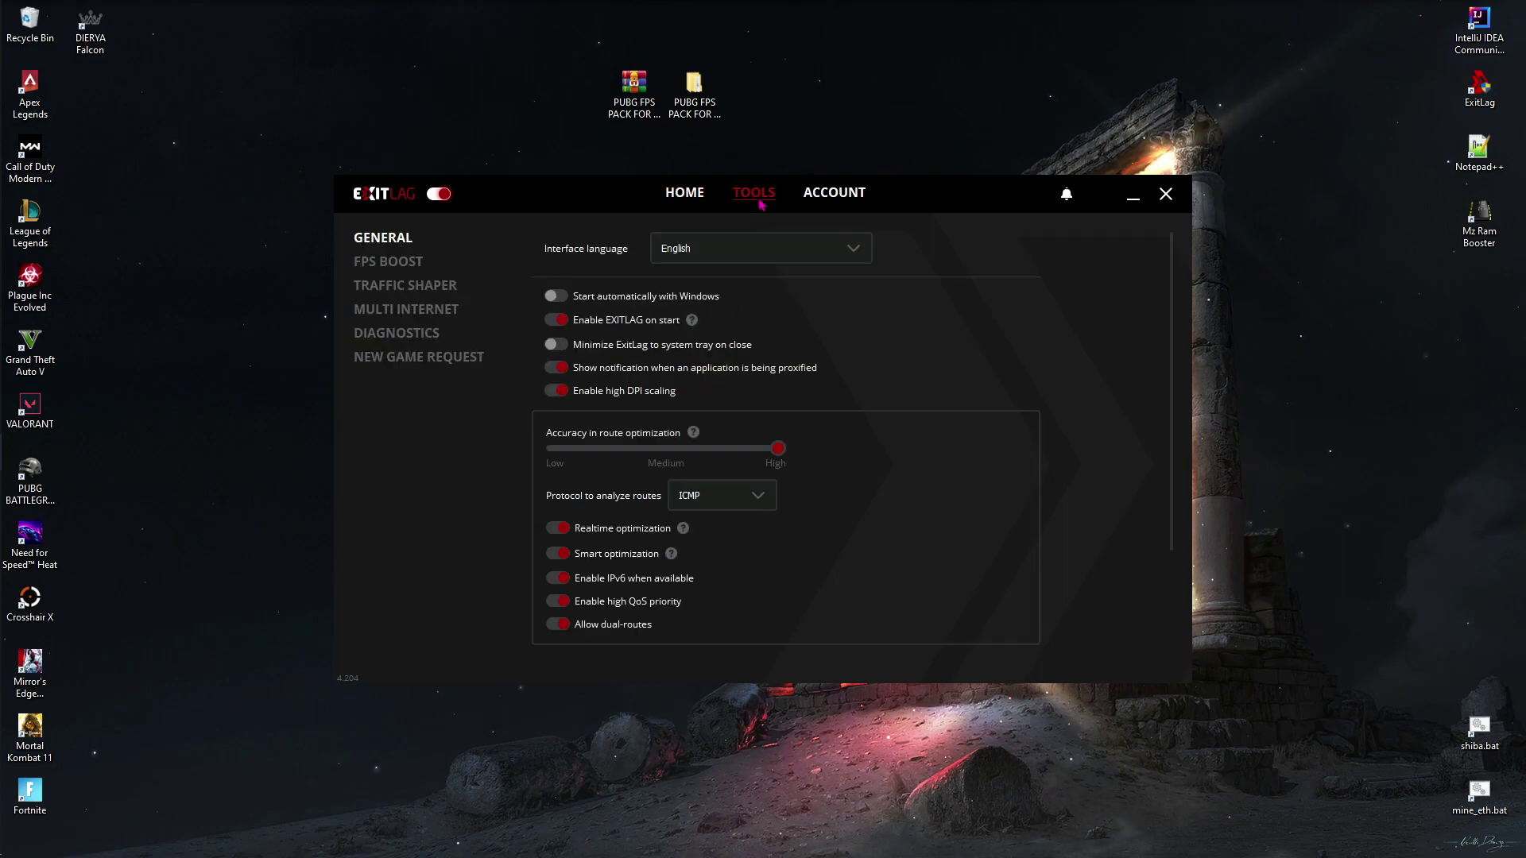
click(387, 268)
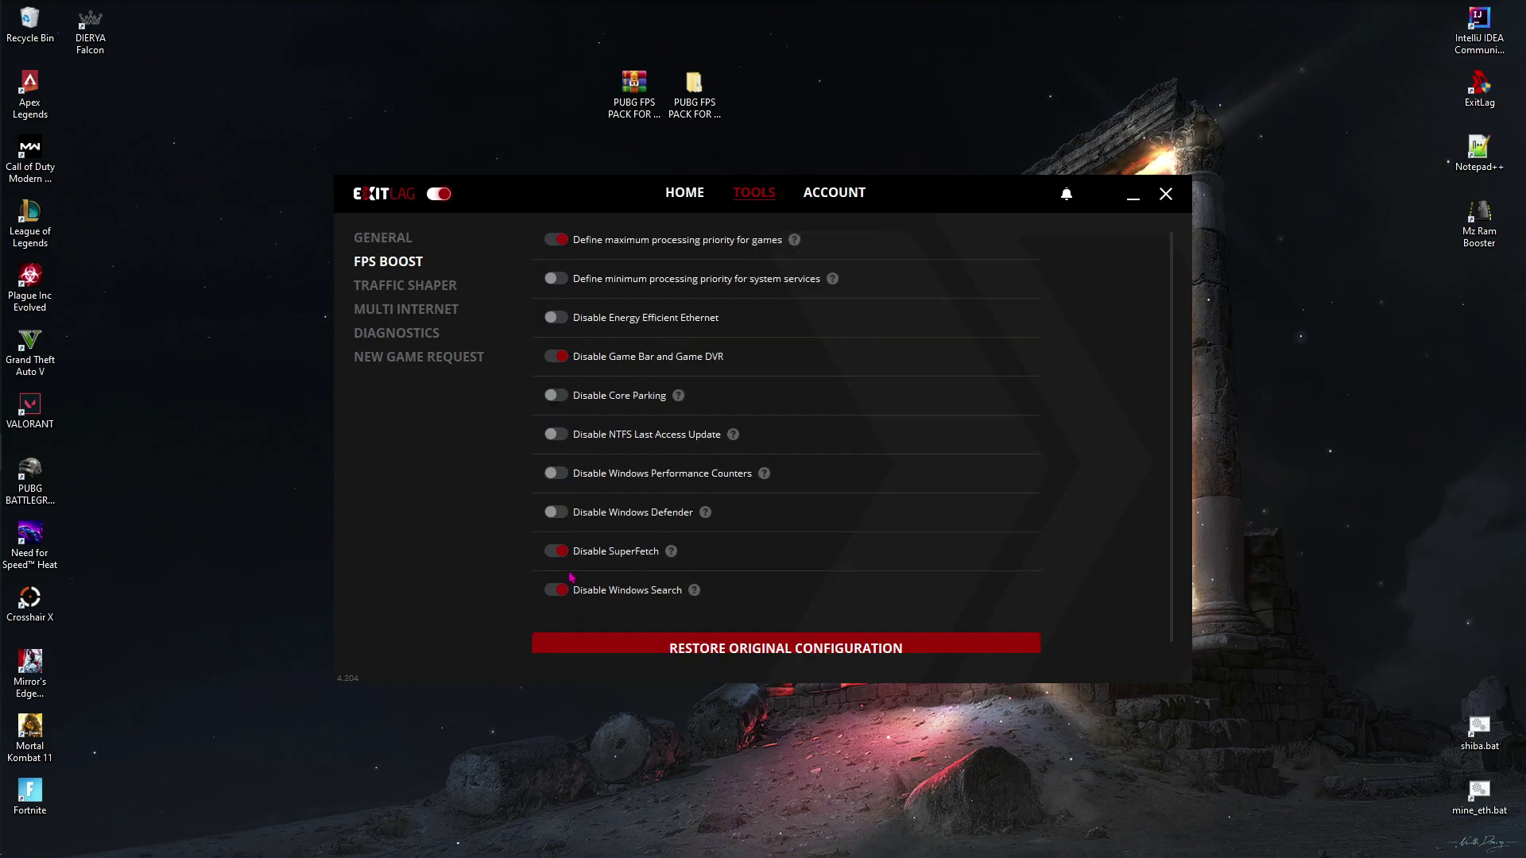
click(1131, 196)
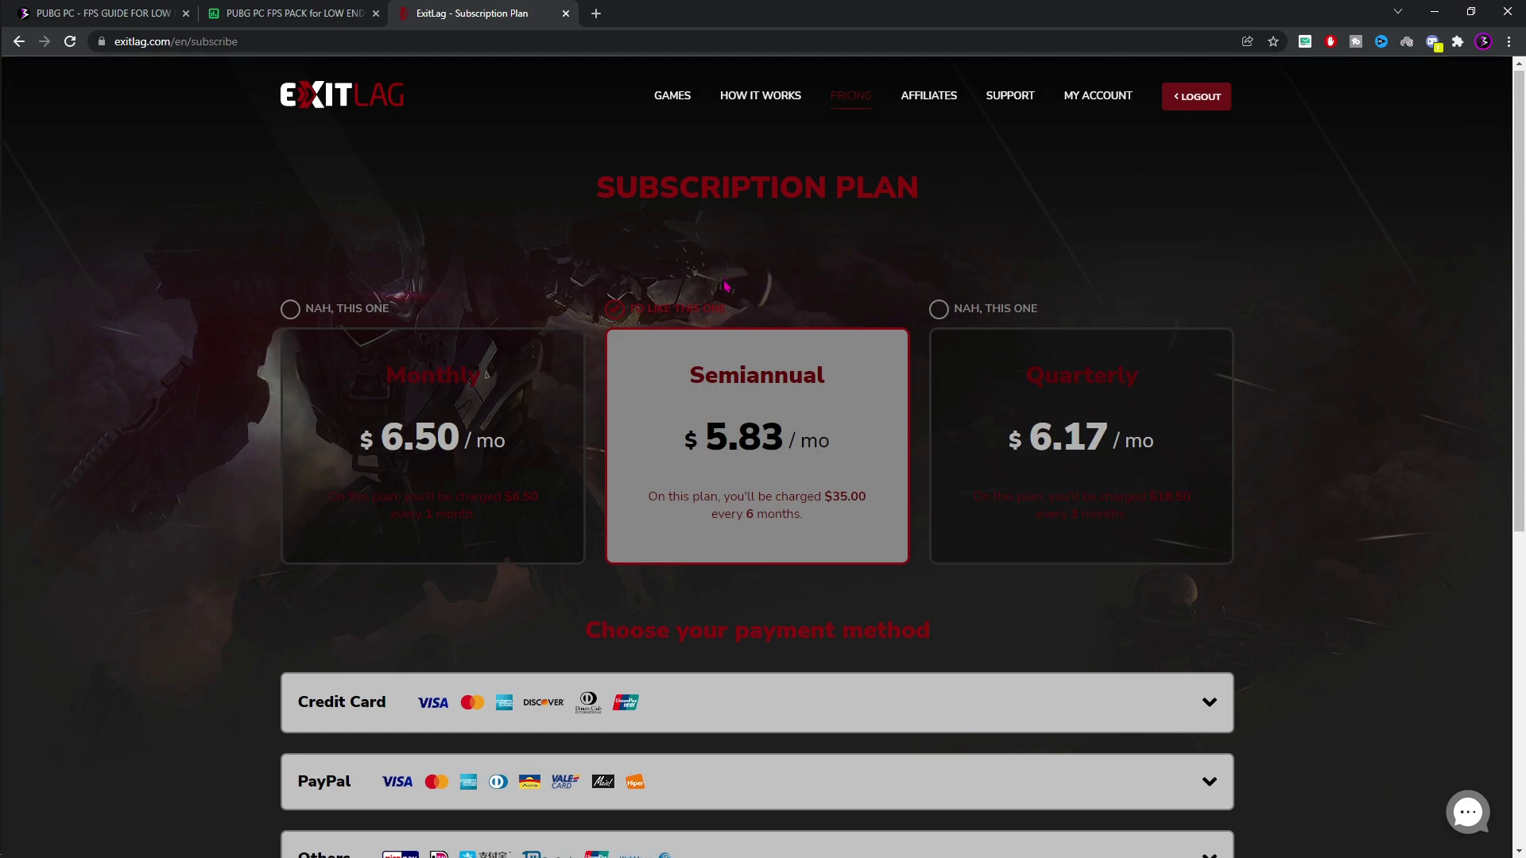
Review the subscription plans and payment methods on the ExitLag website, and minimize the browser
scroll(408, 286, down, 1)
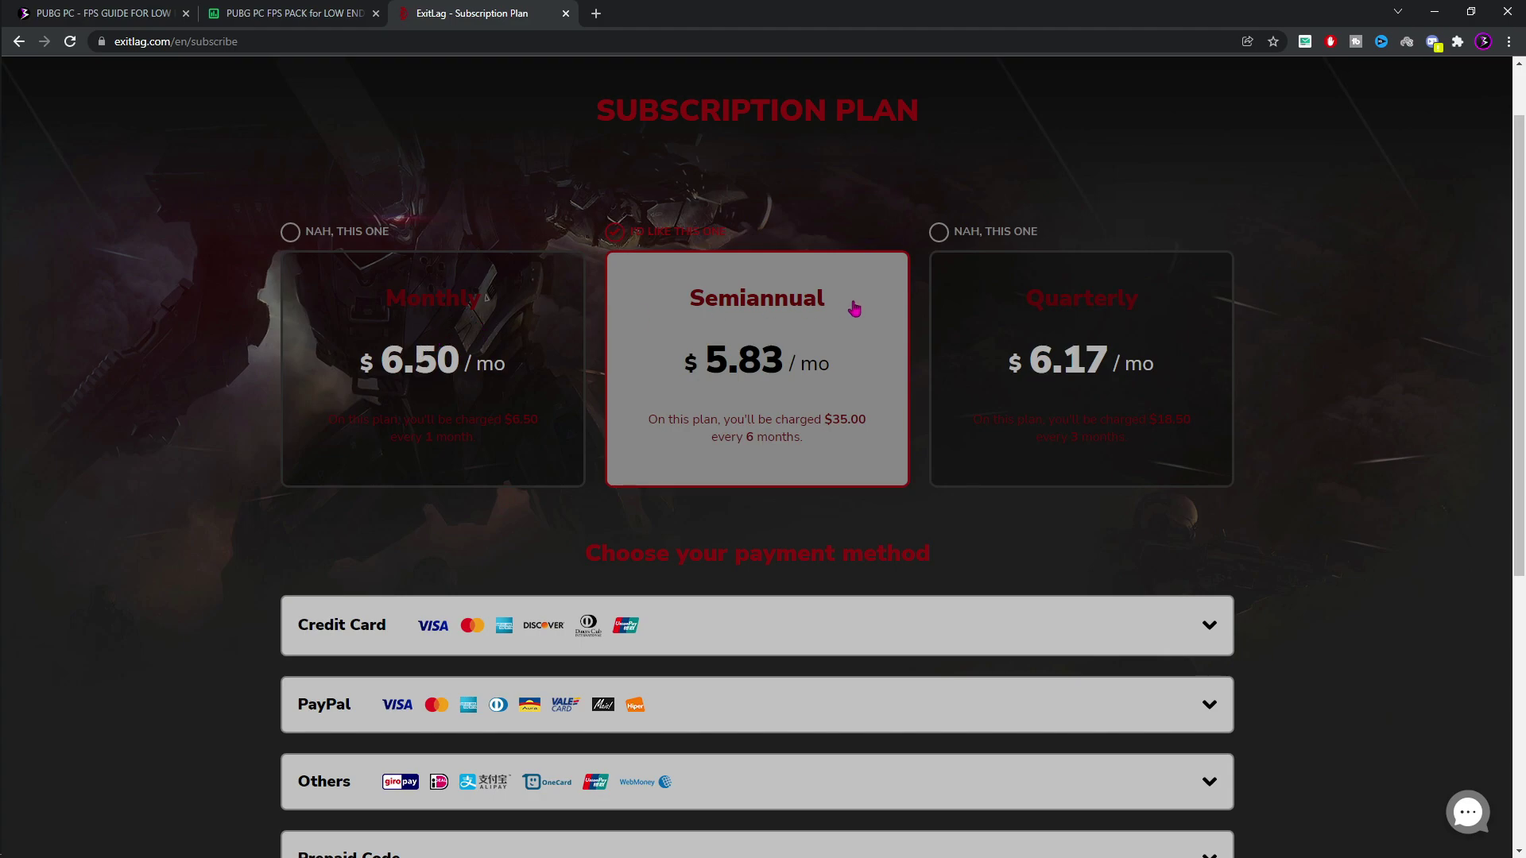
scroll(1233, 299, up, 1)
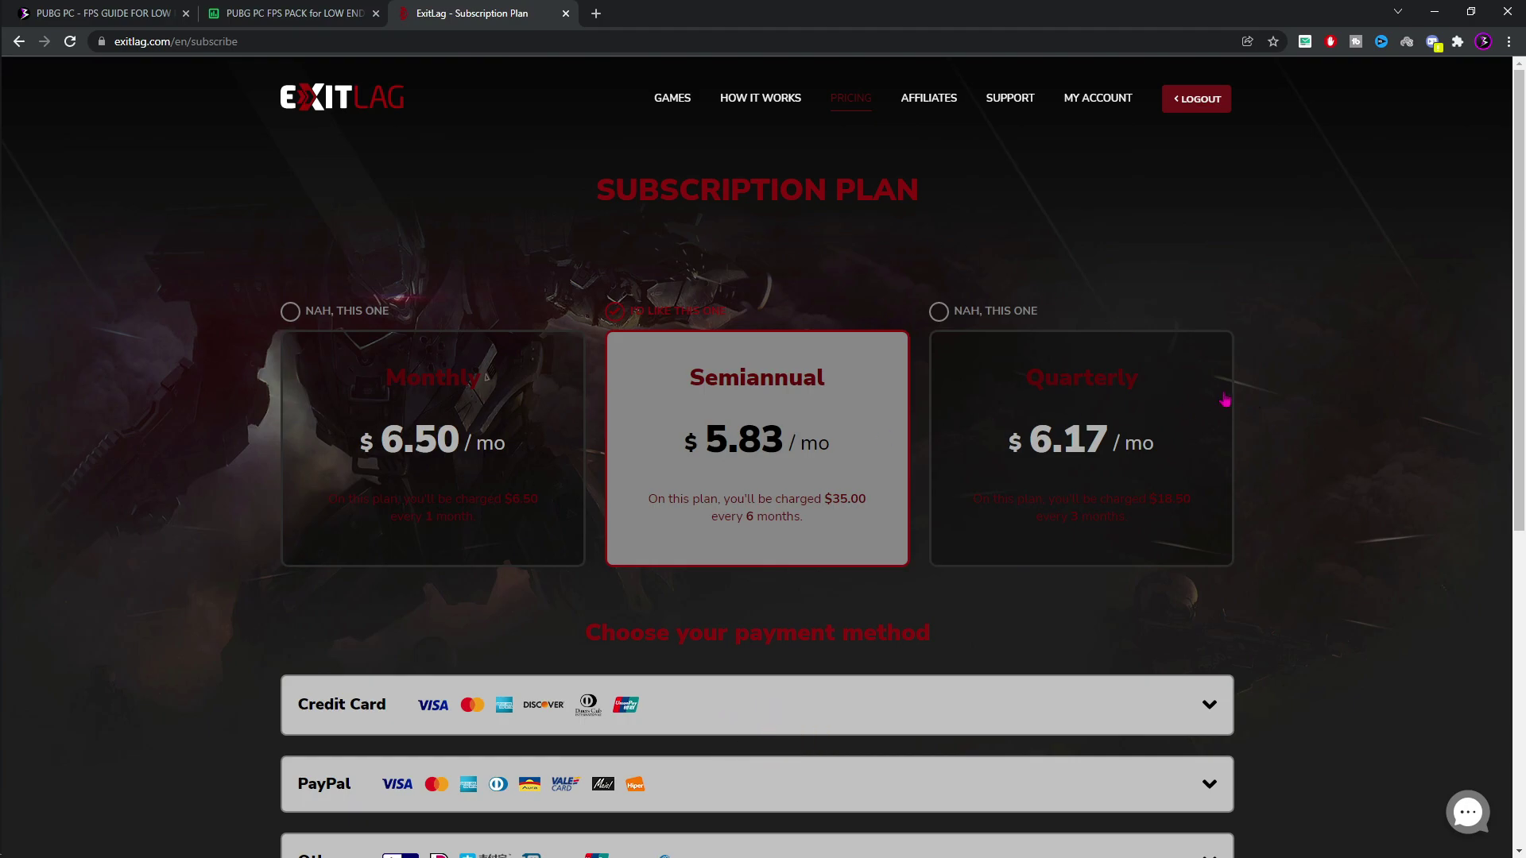
scroll(818, 466, down, 5)
scroll(818, 463, up, 5)
click(1434, 11)
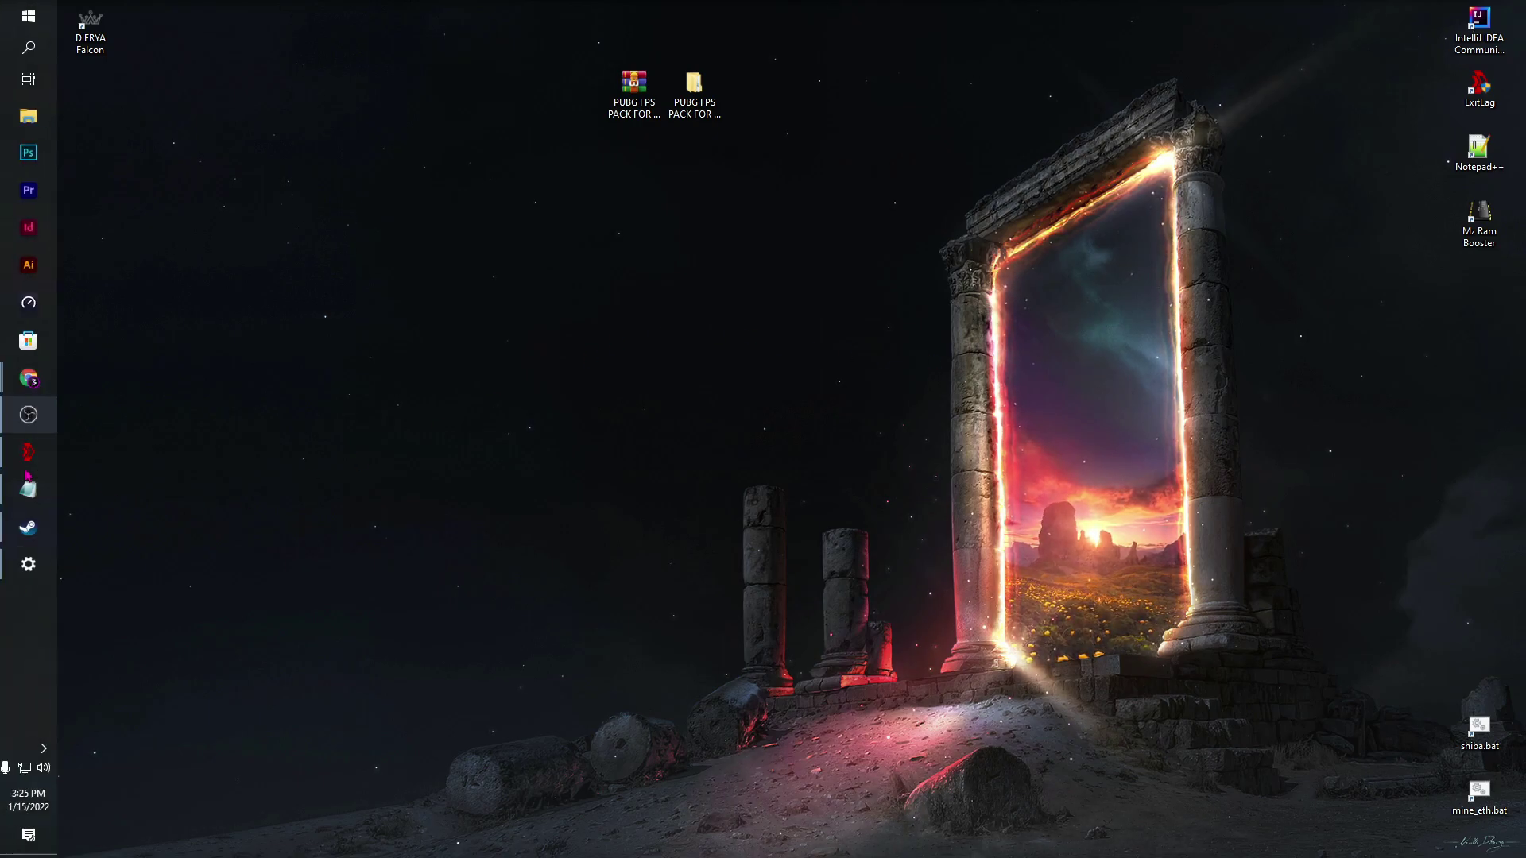
double_click(29, 477)
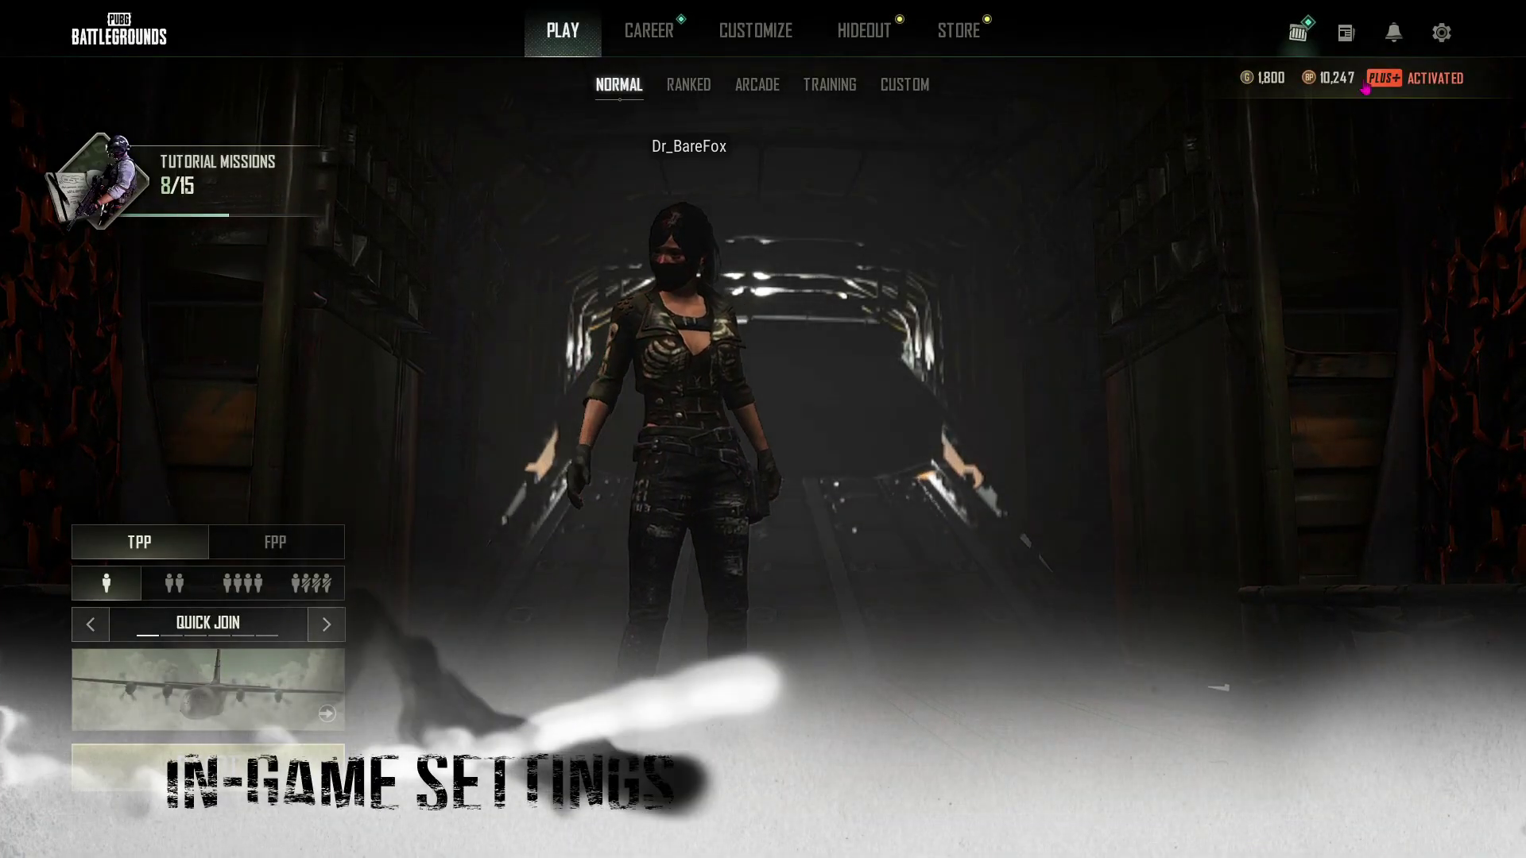
Open the graphics settings in PUBG, disable Highlights Auto Capture and apply the change
click(1443, 35)
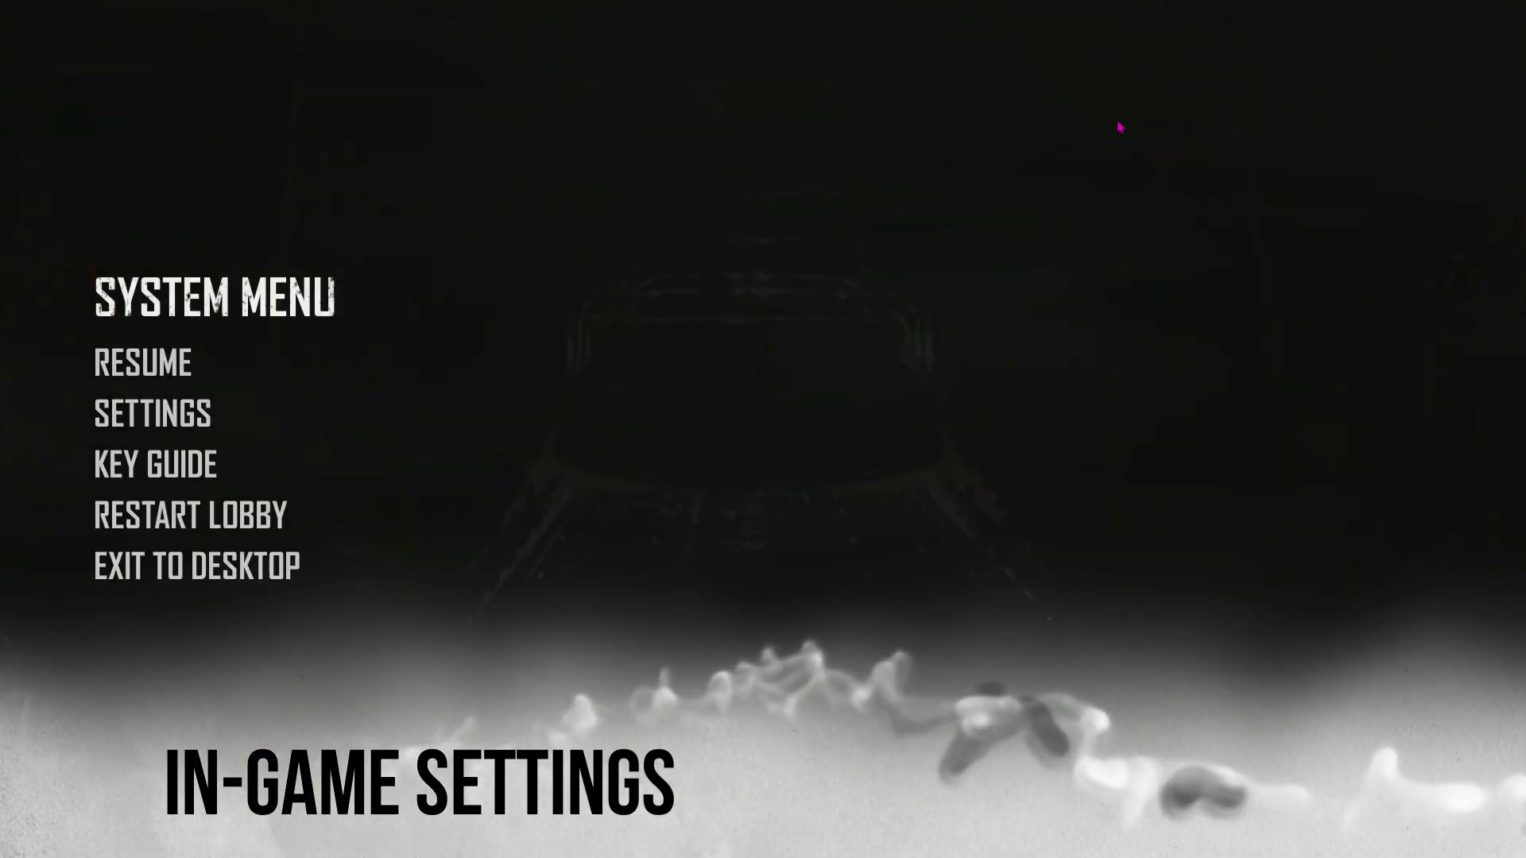
click(134, 428)
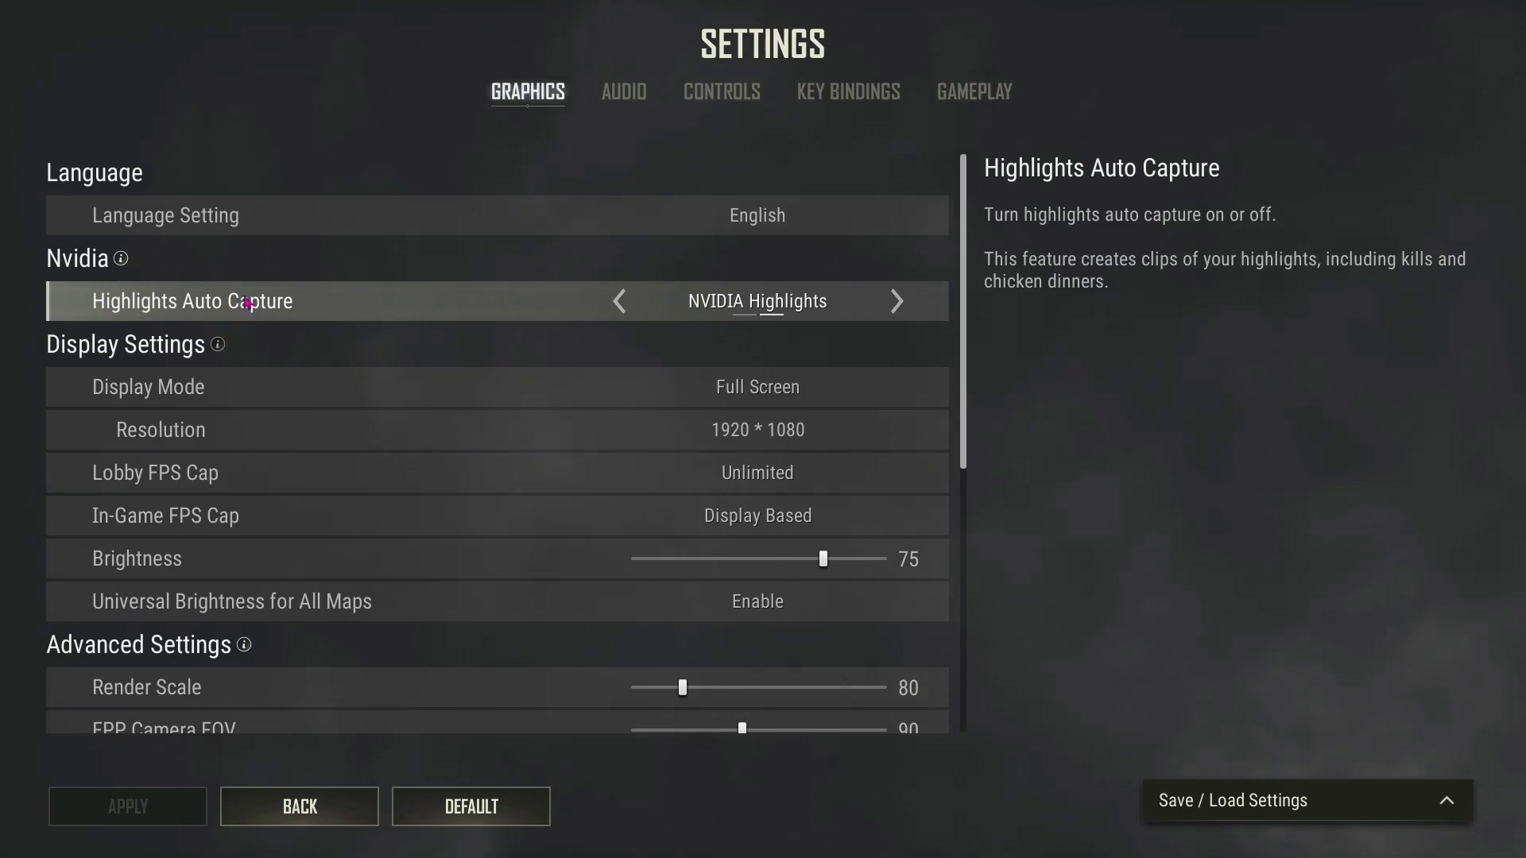
click(620, 302)
click(191, 809)
Set Overall Graphics Quality to Very Low in the advanced graphics settings
scroll(566, 417, down, 1)
scroll(566, 417, down, 3)
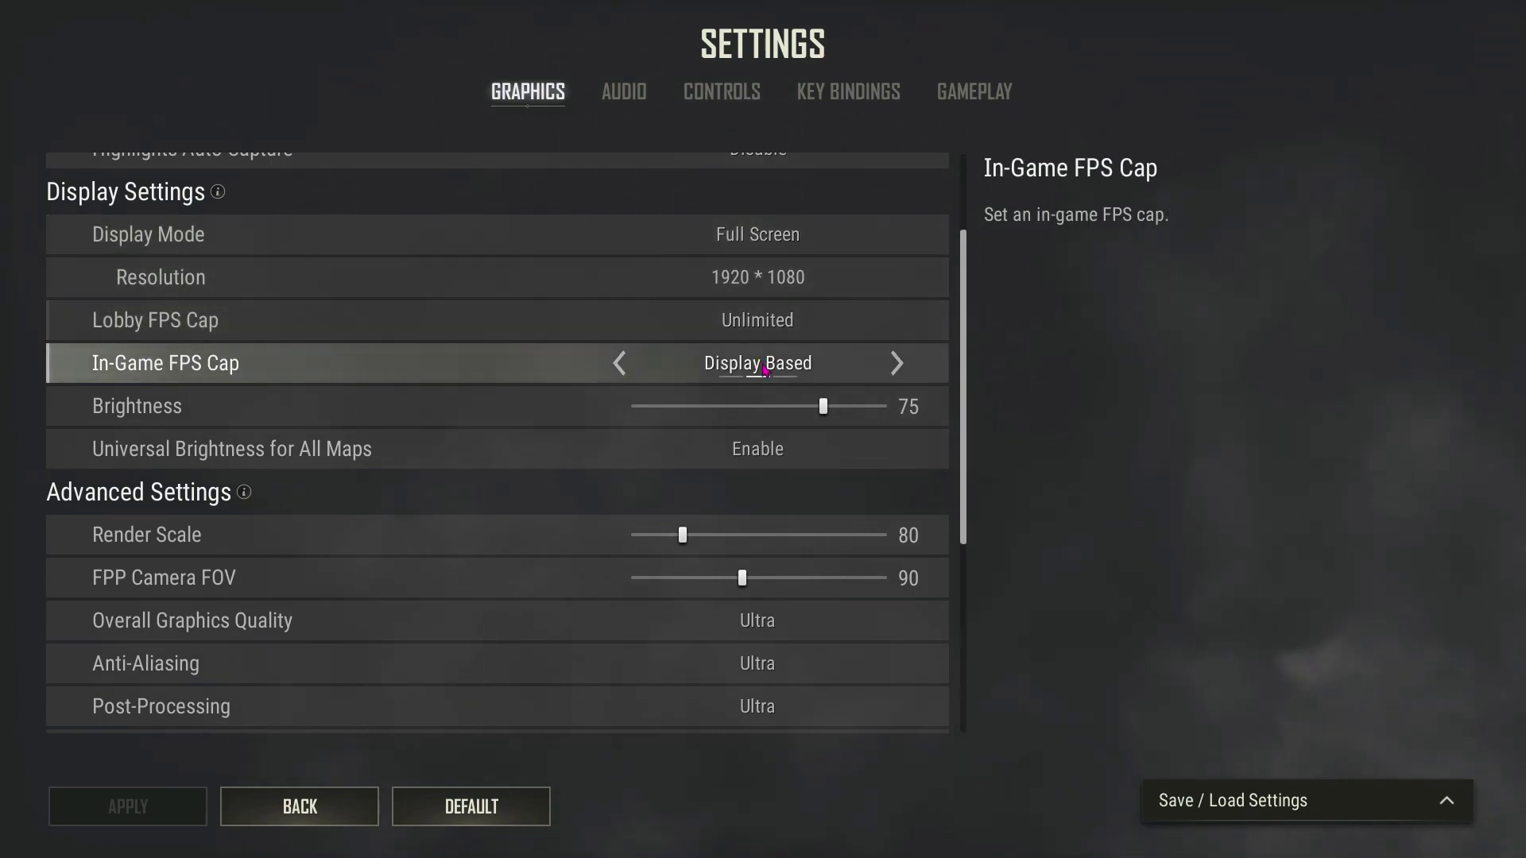
scroll(207, 390, down, 3)
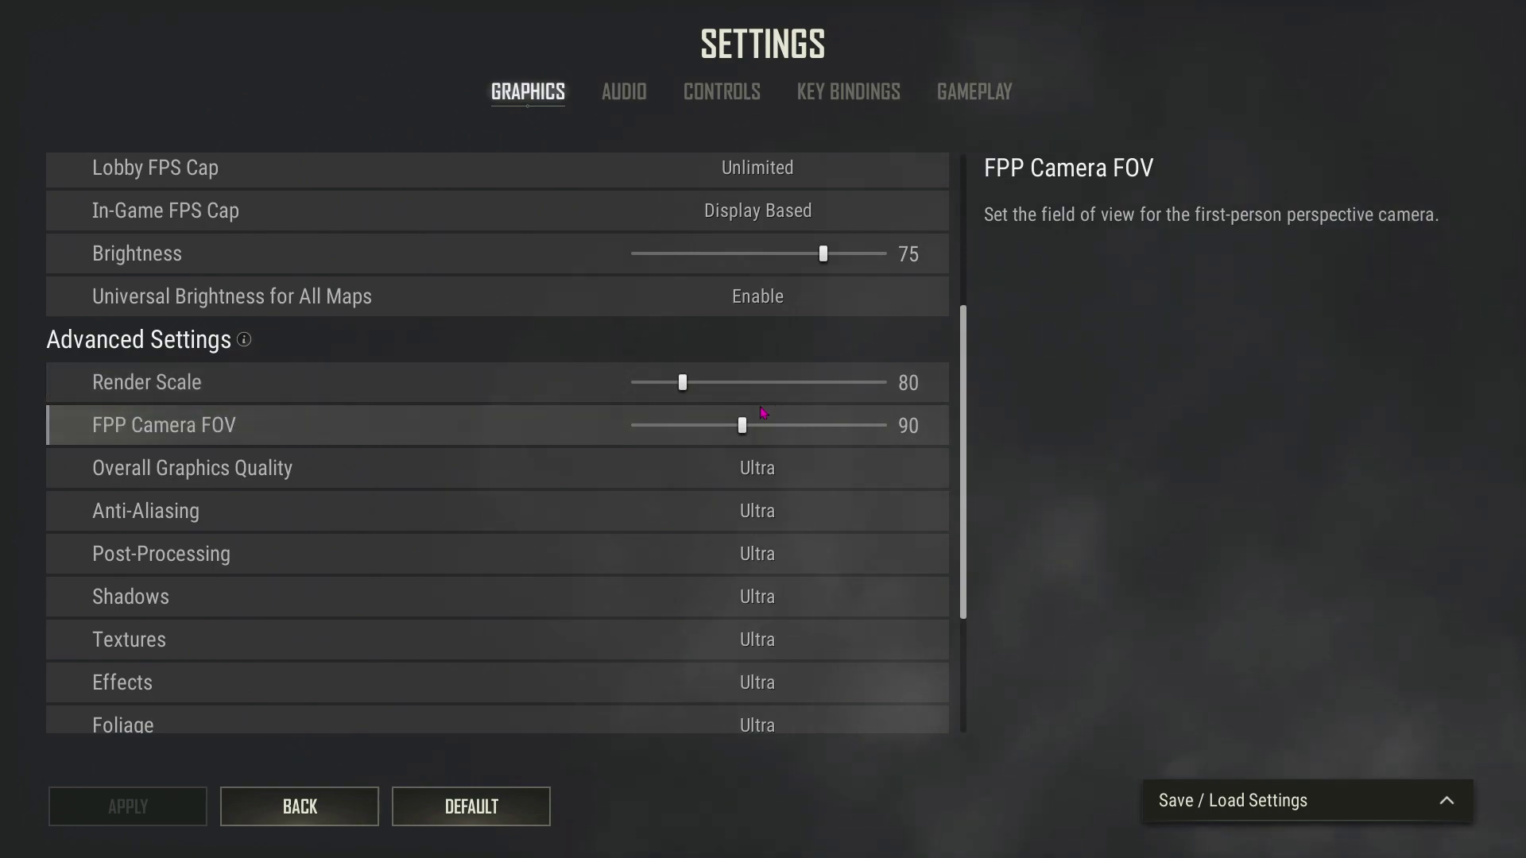
scroll(405, 433, down, 1)
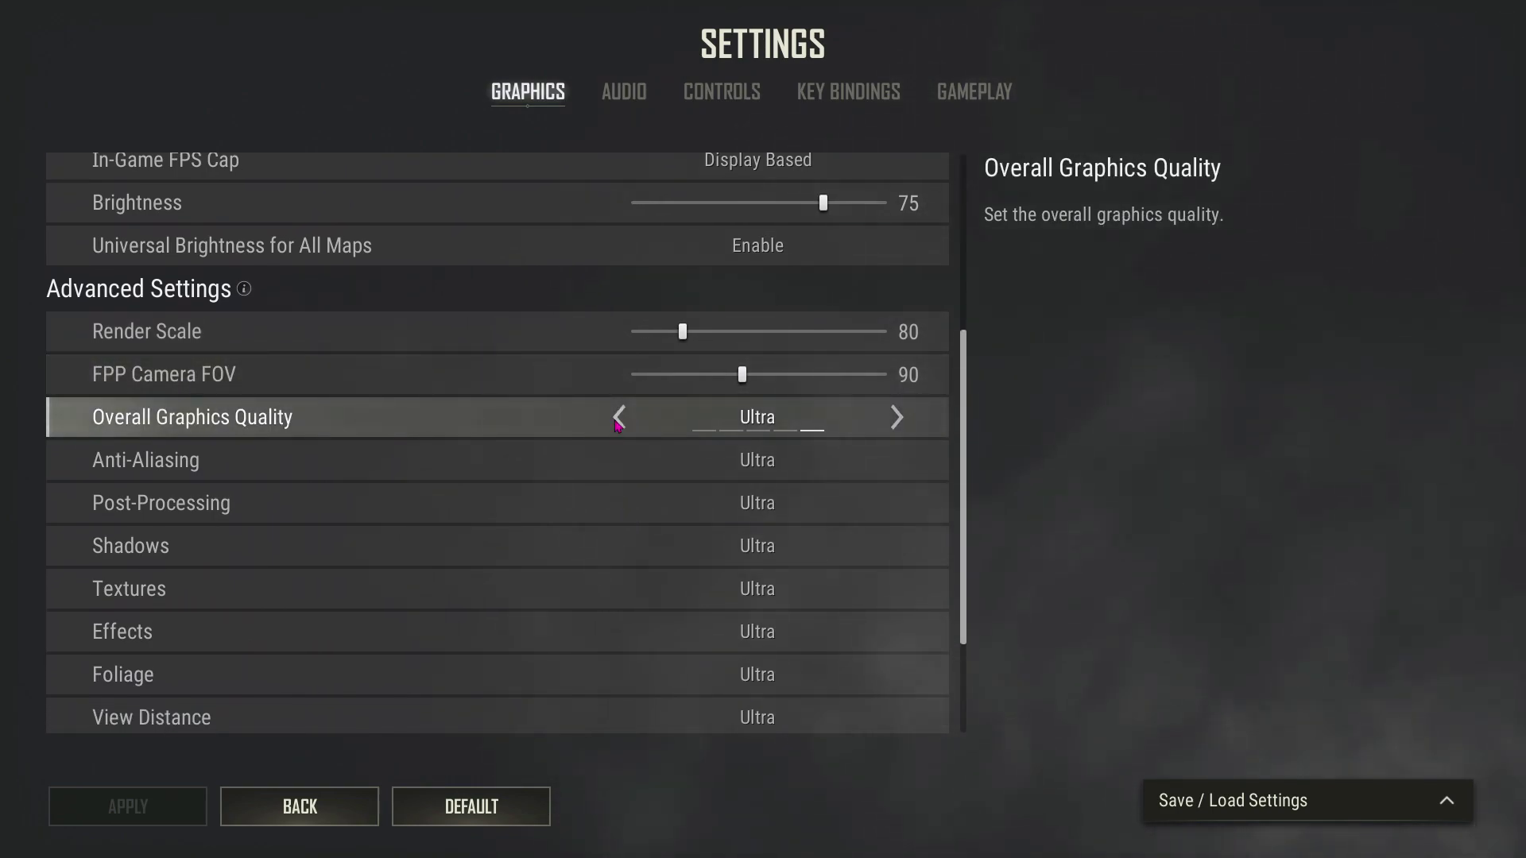
click(619, 418)
click(618, 417)
click(619, 417)
click(618, 417)
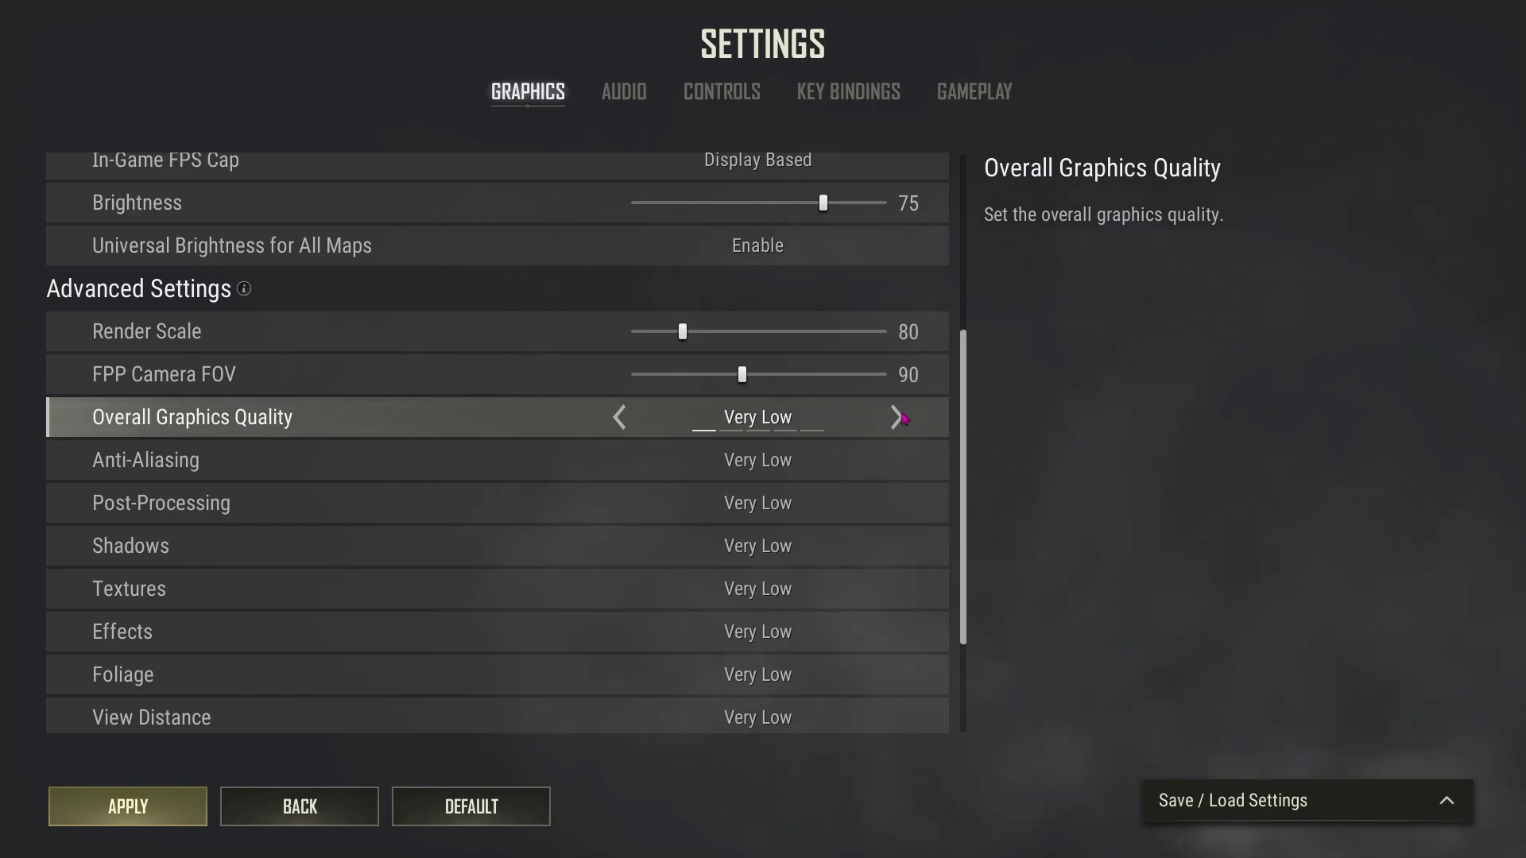
Disable V-Sync and set the DirectX Version to DirectX 11
scroll(543, 521, down, 1)
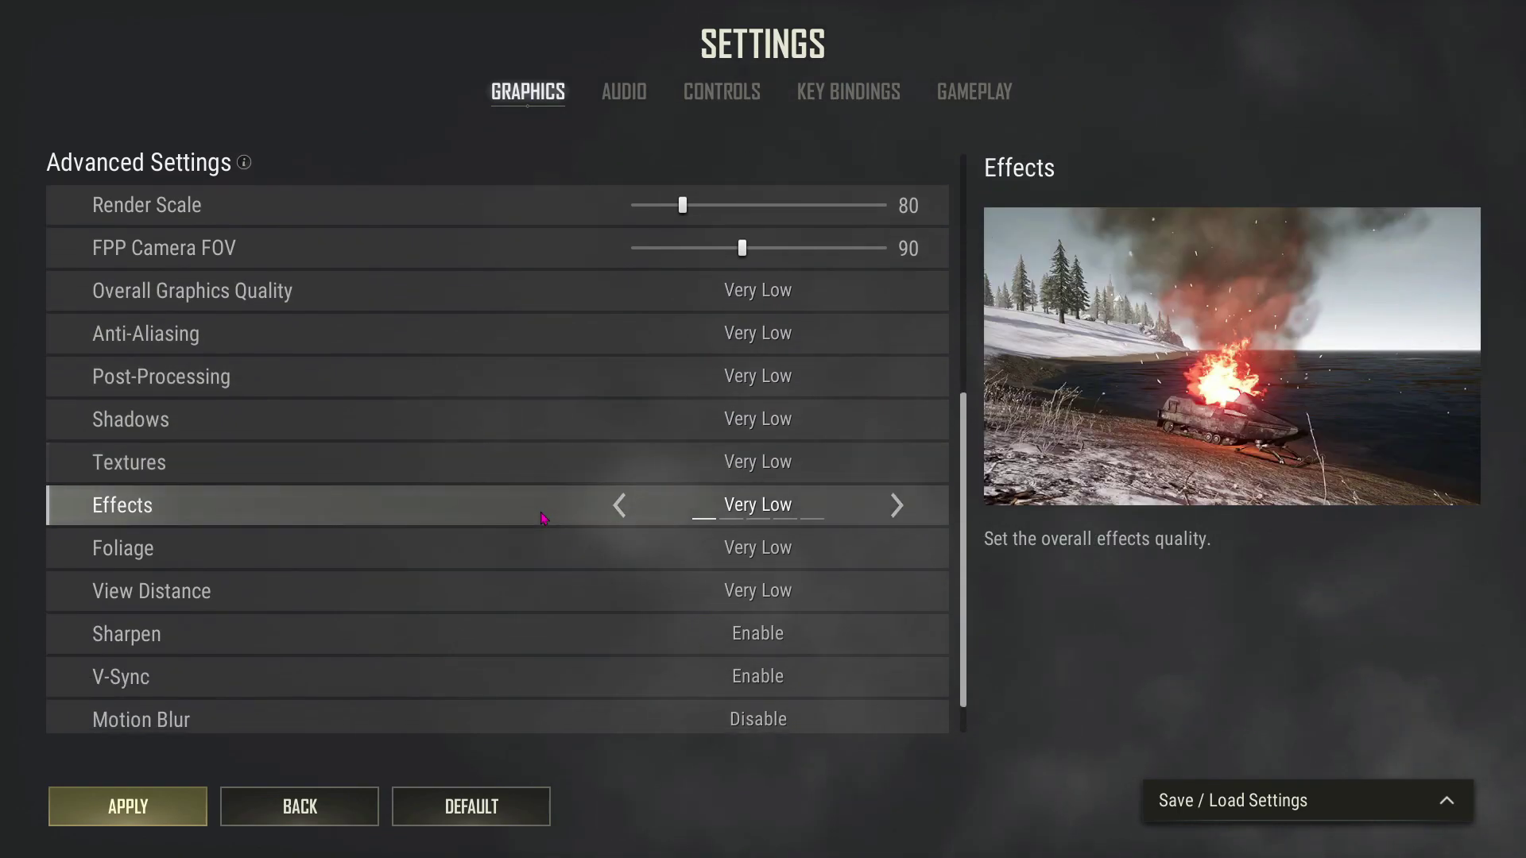
scroll(543, 518, down, 1)
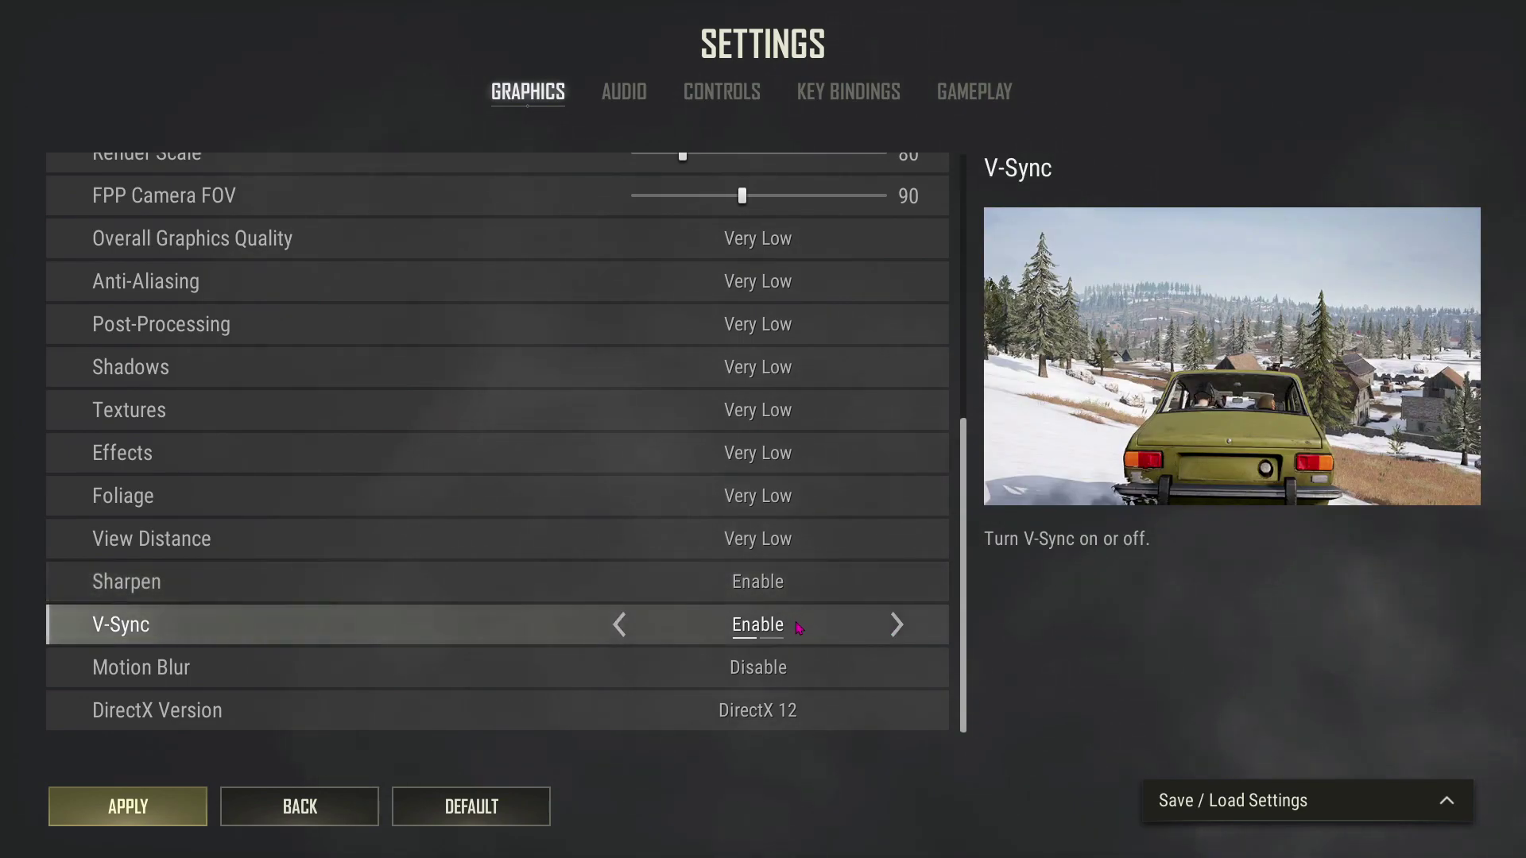
click(897, 628)
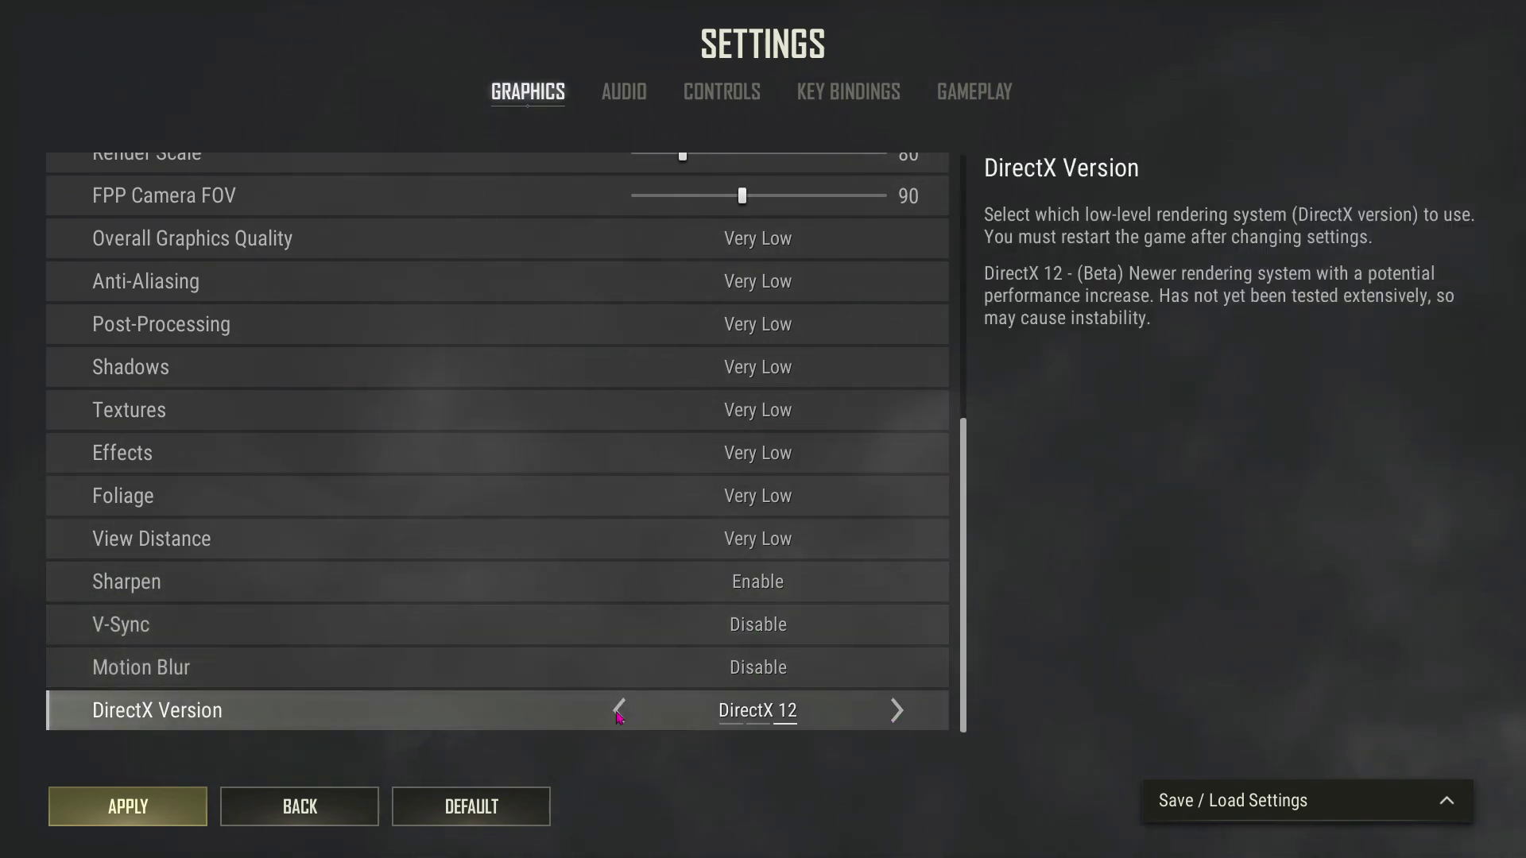
click(619, 709)
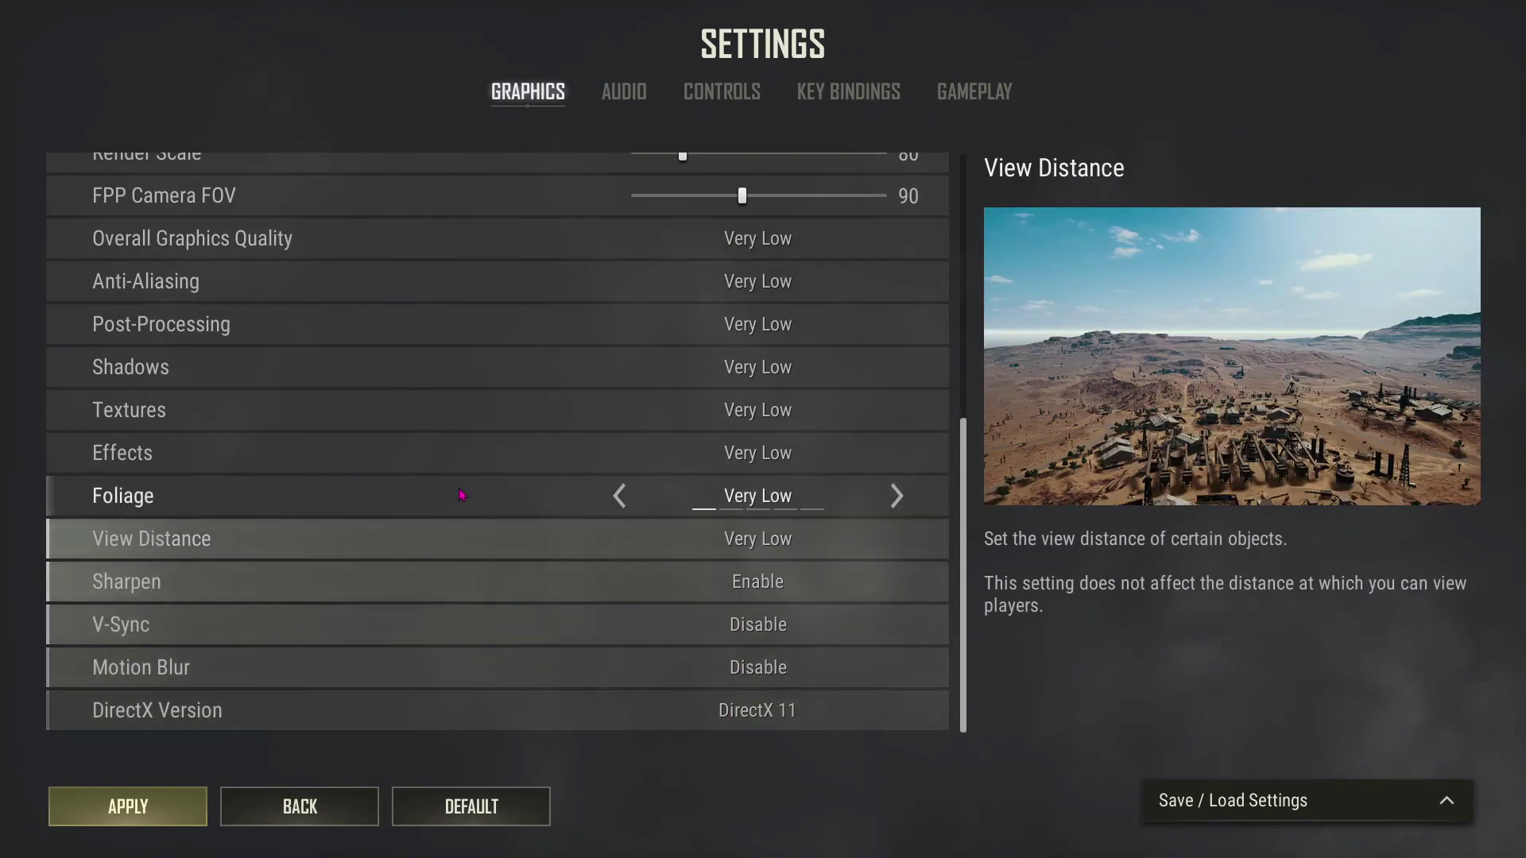
Apply the changed graphics settings, leave the settings screen and resume the game
scroll(502, 454, up, 3)
scroll(504, 450, up, 3)
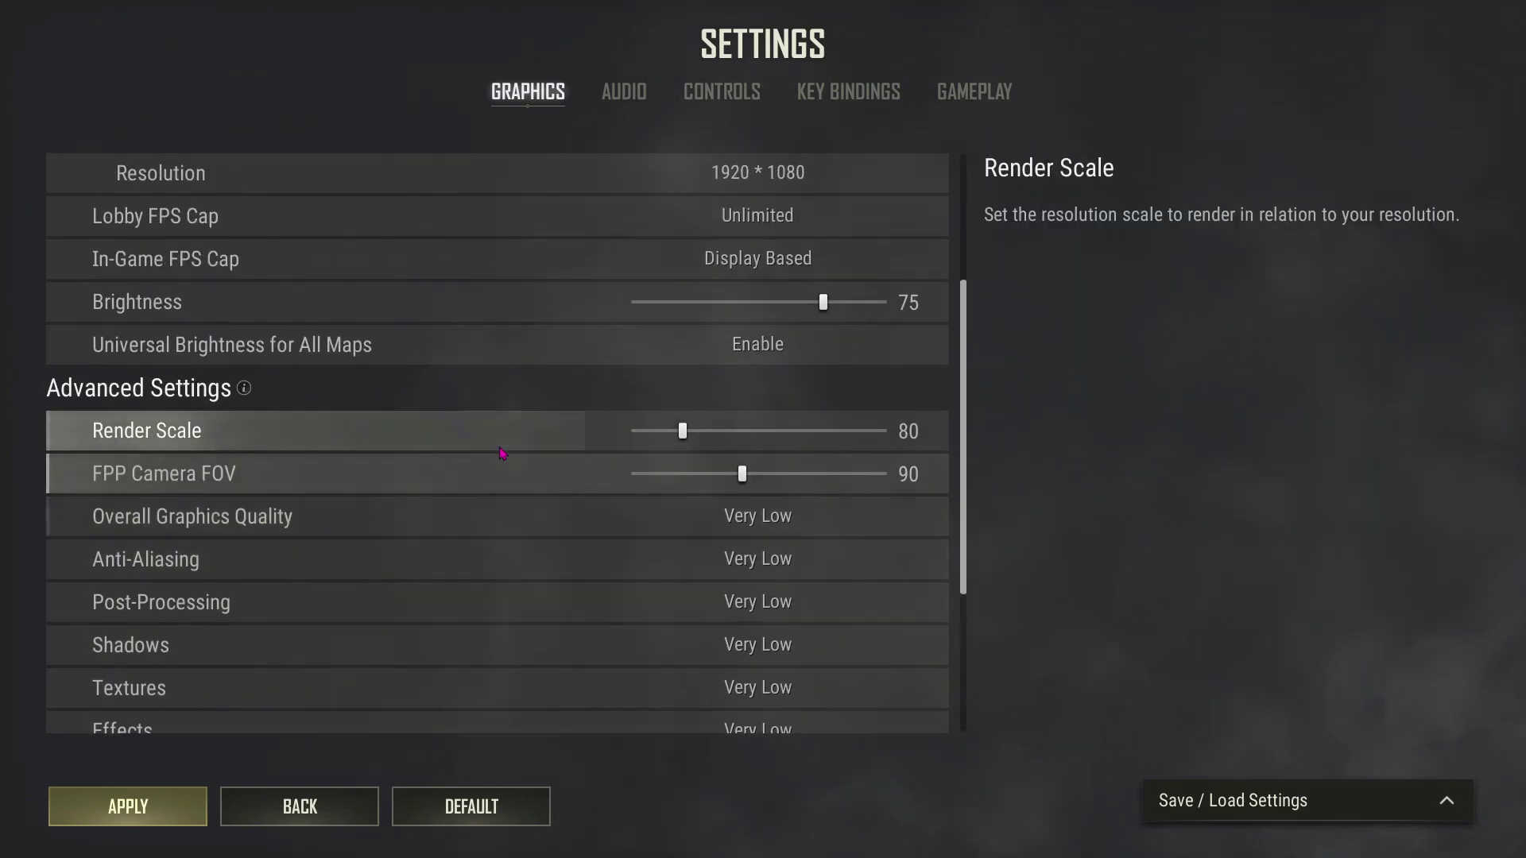
scroll(493, 469, down, 3)
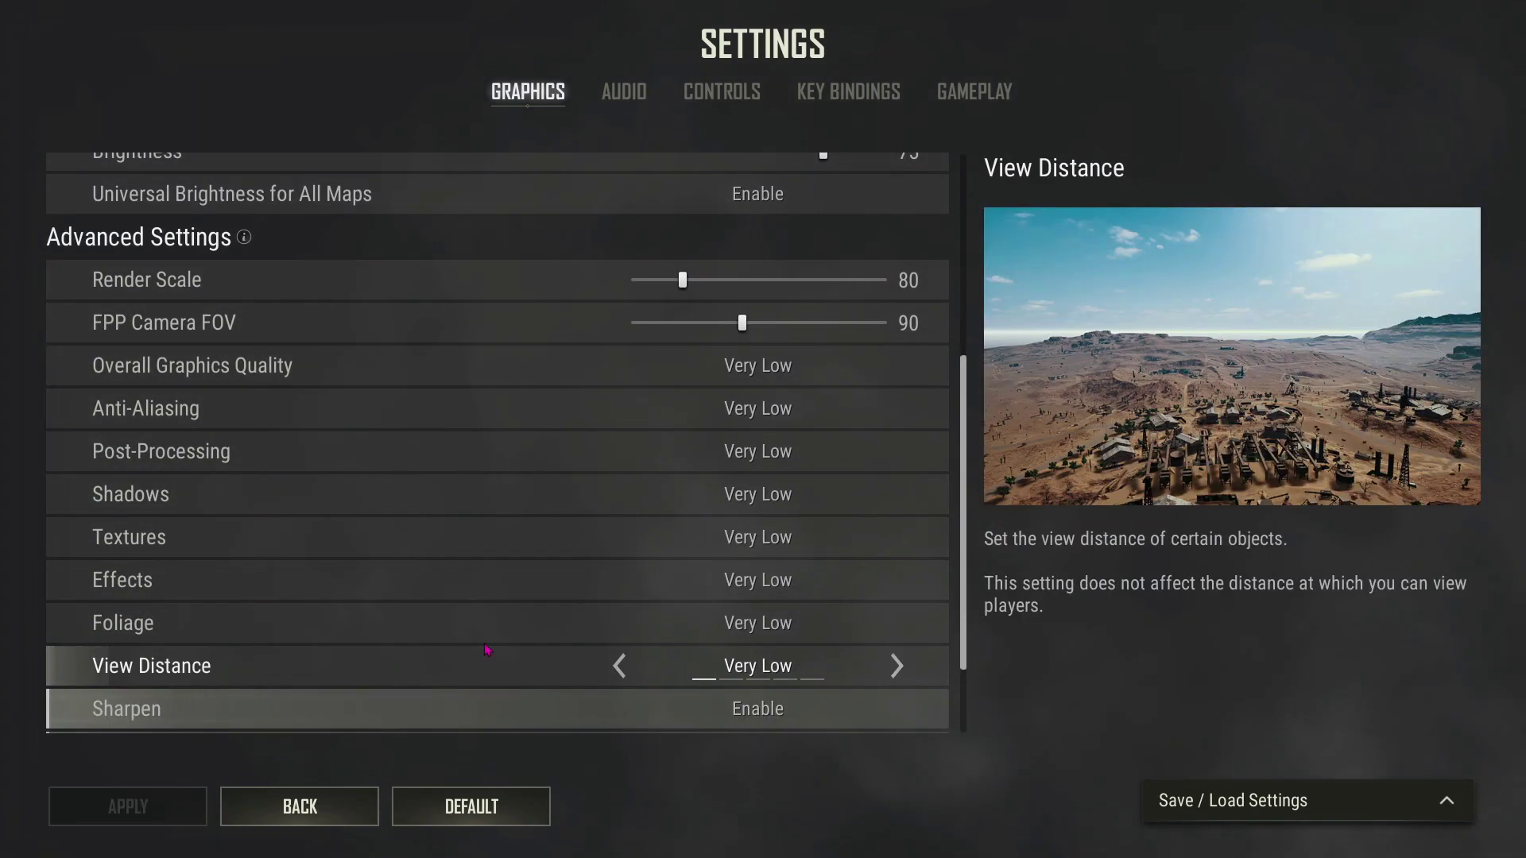
scroll(572, 573, up, 3)
click(312, 801)
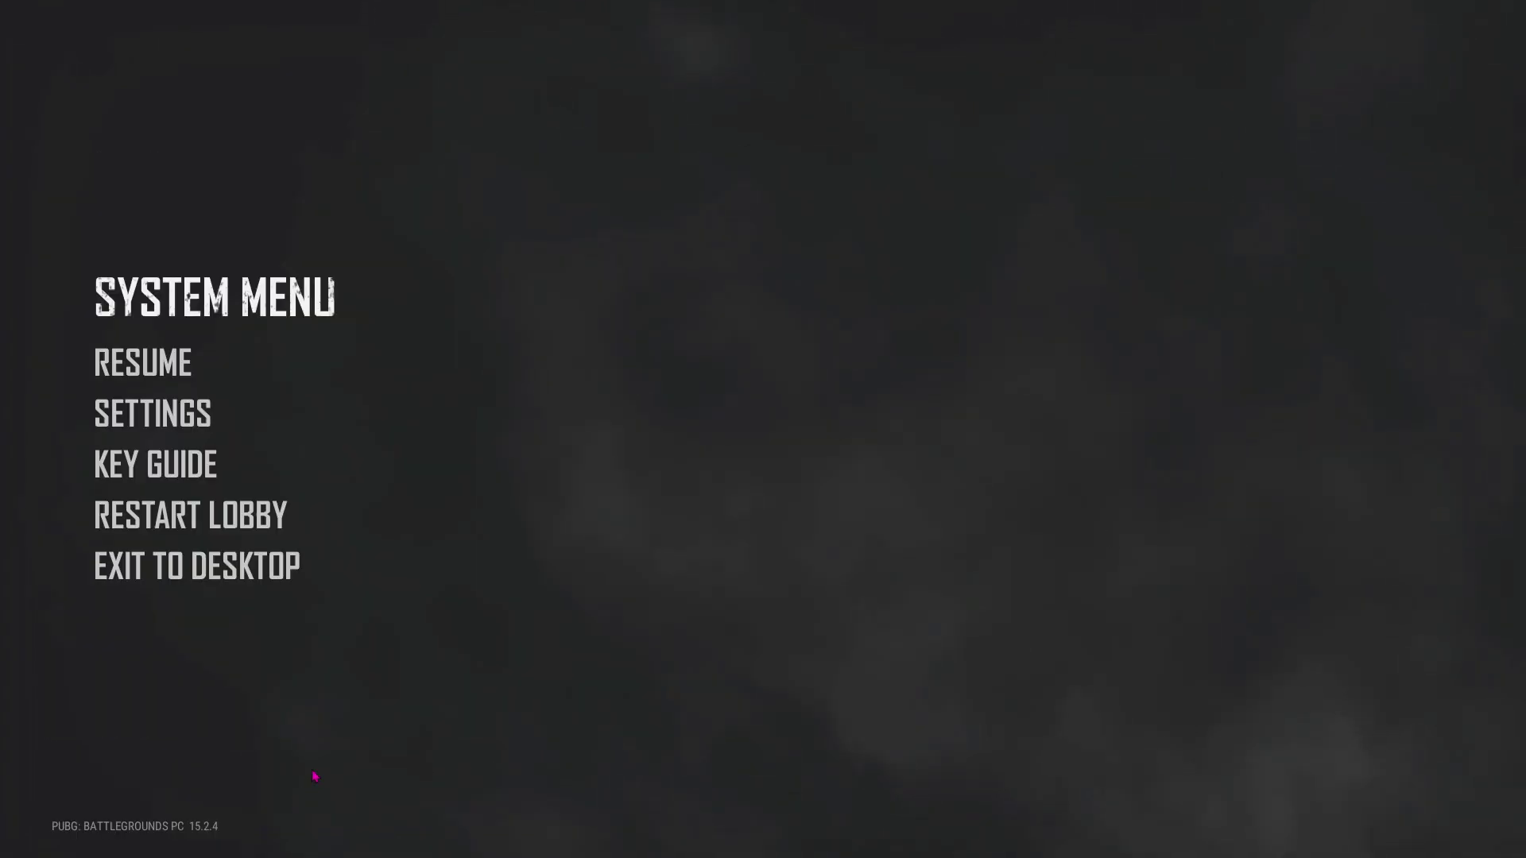
click(155, 367)
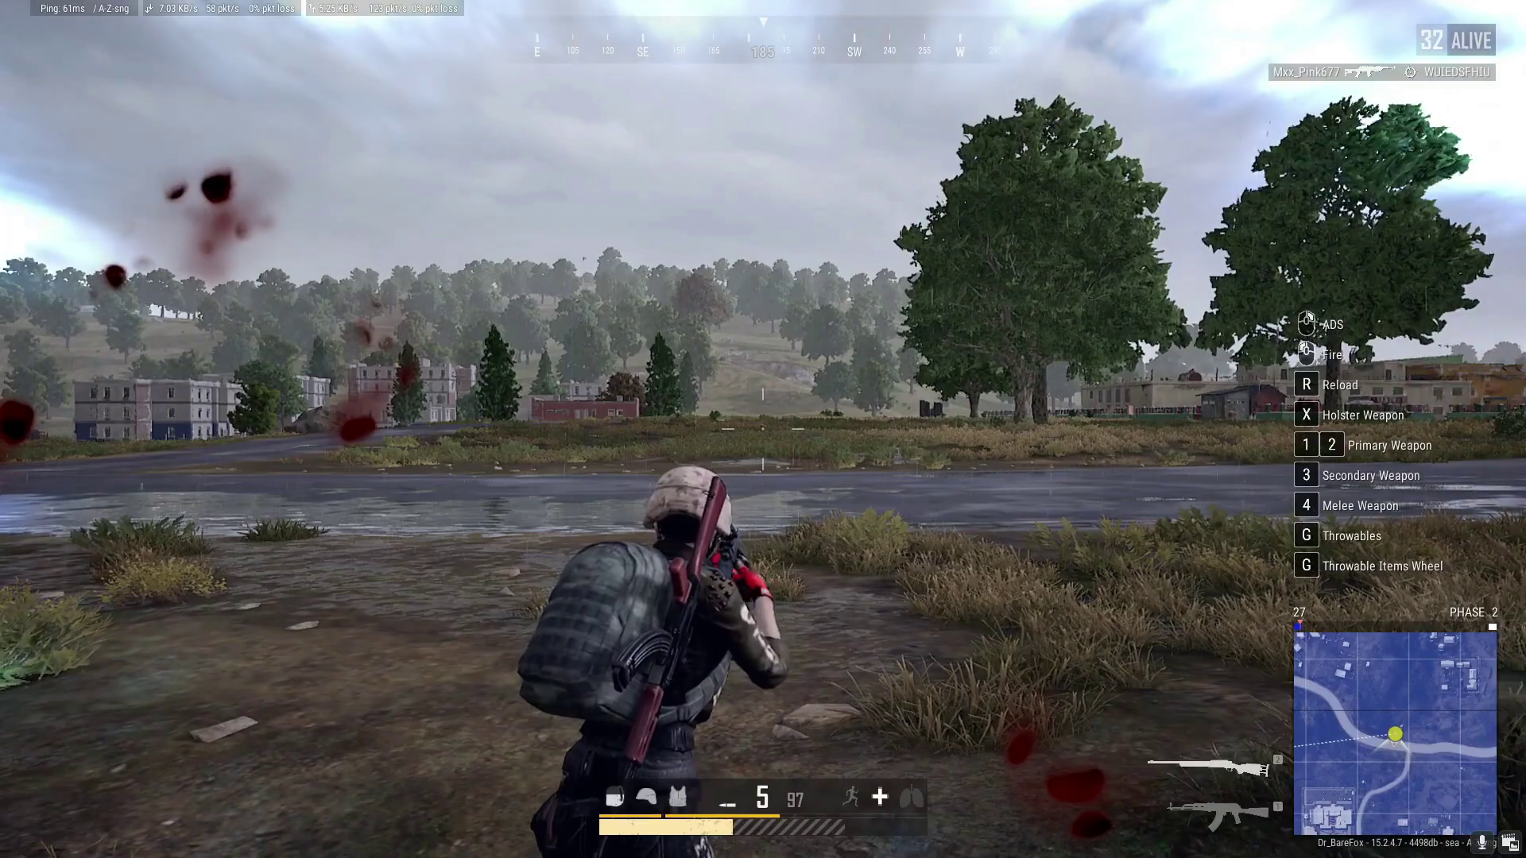
right_click(763, 429)
click(763, 429)
right_click(763, 429)
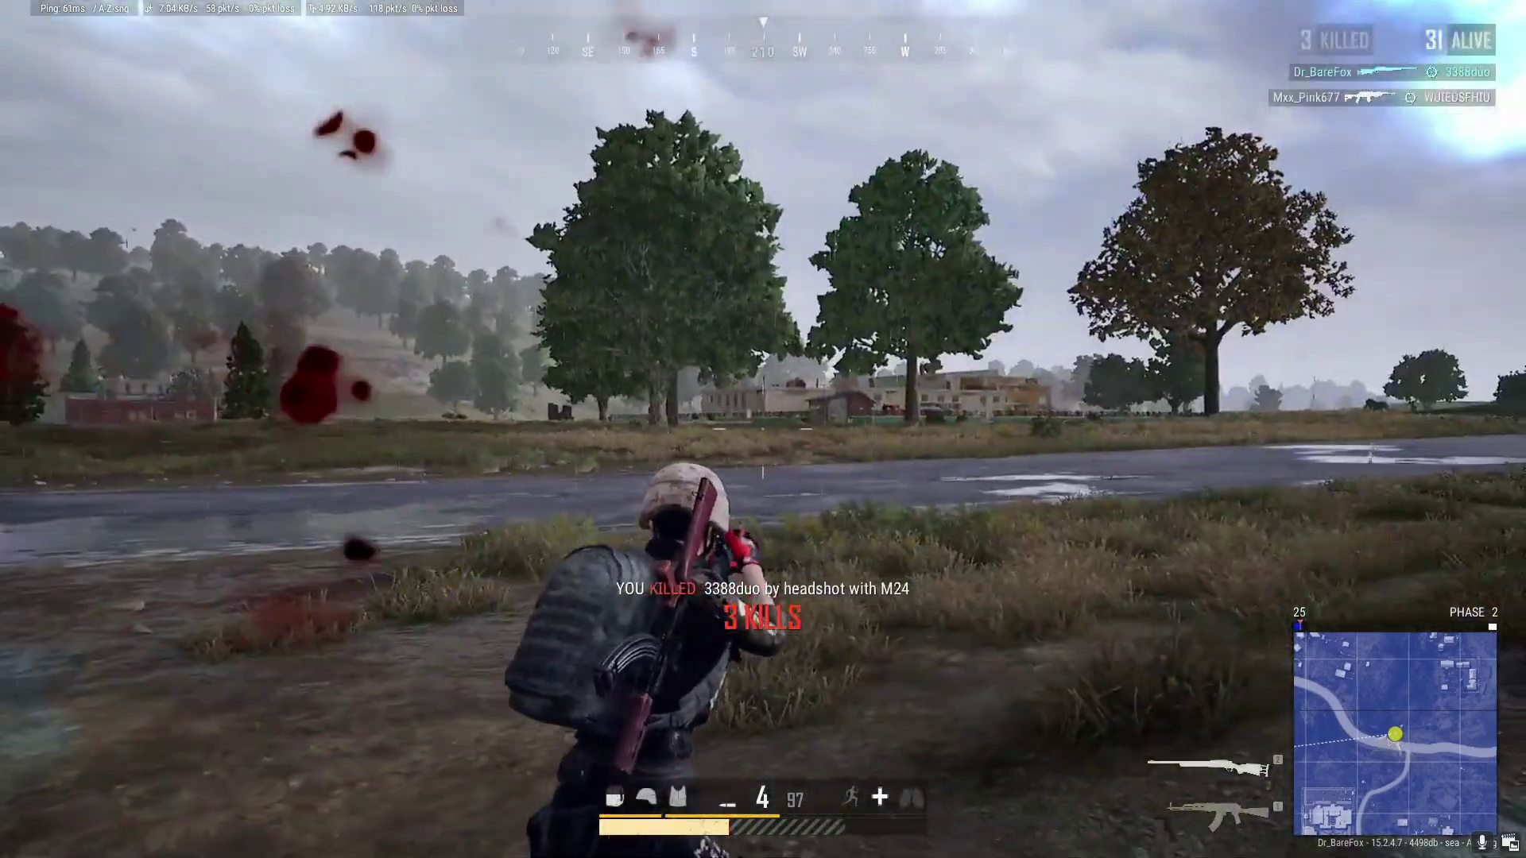
key(z)
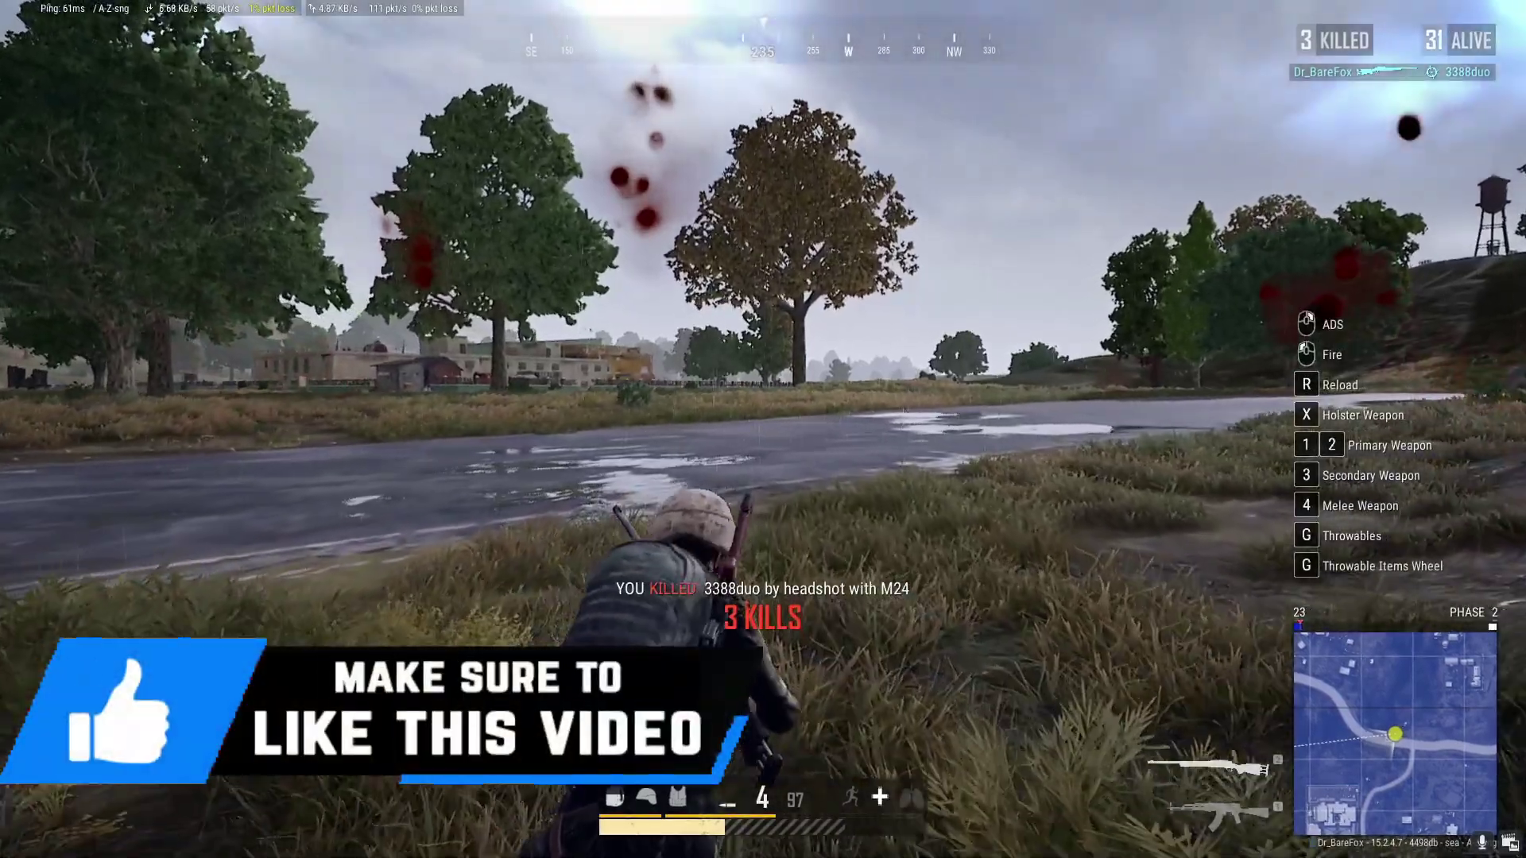
key(0)
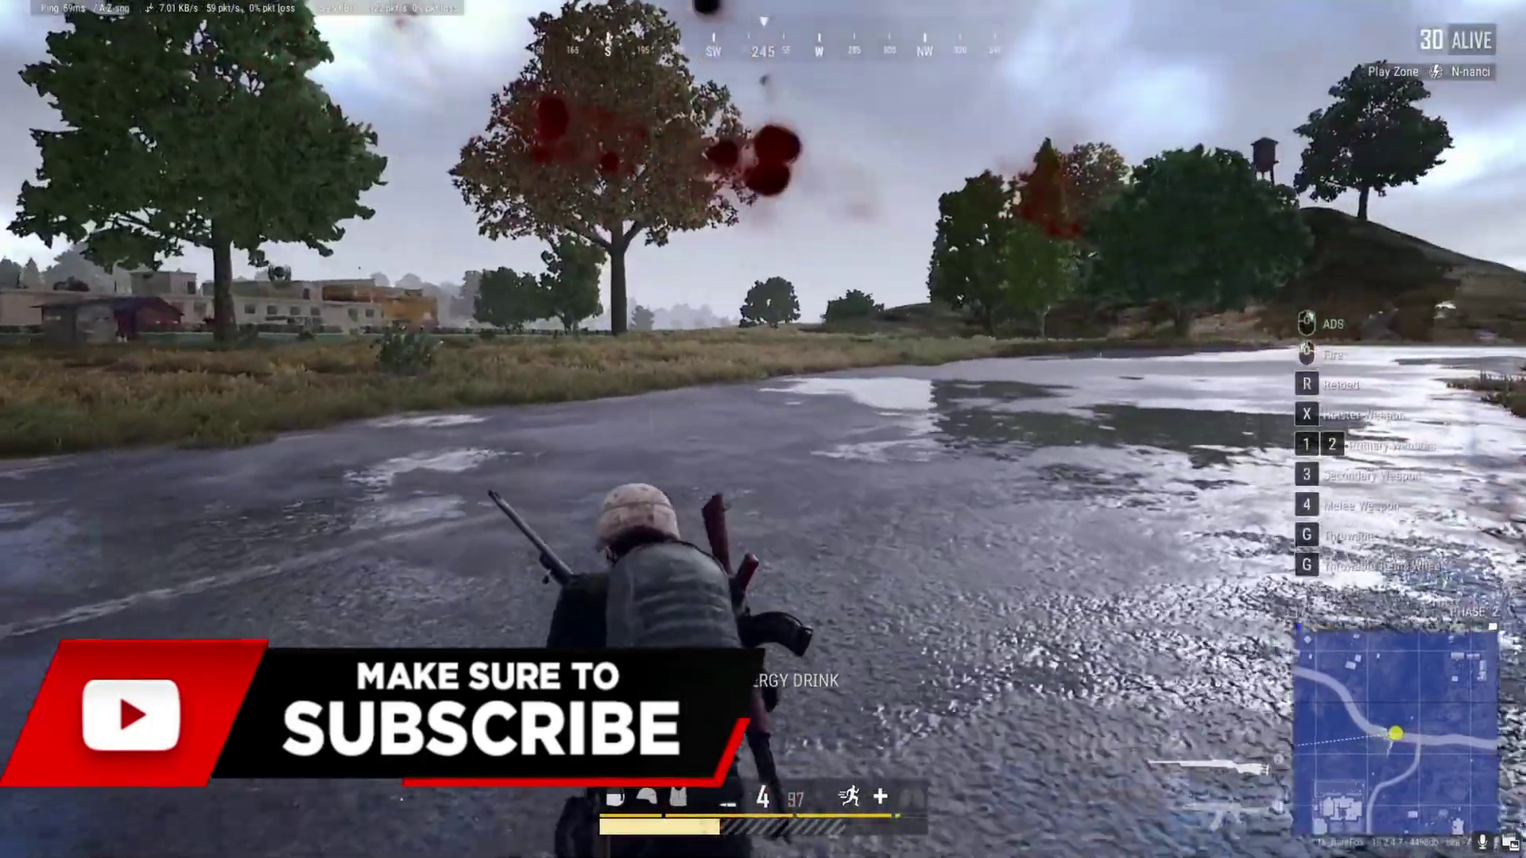
key(w)
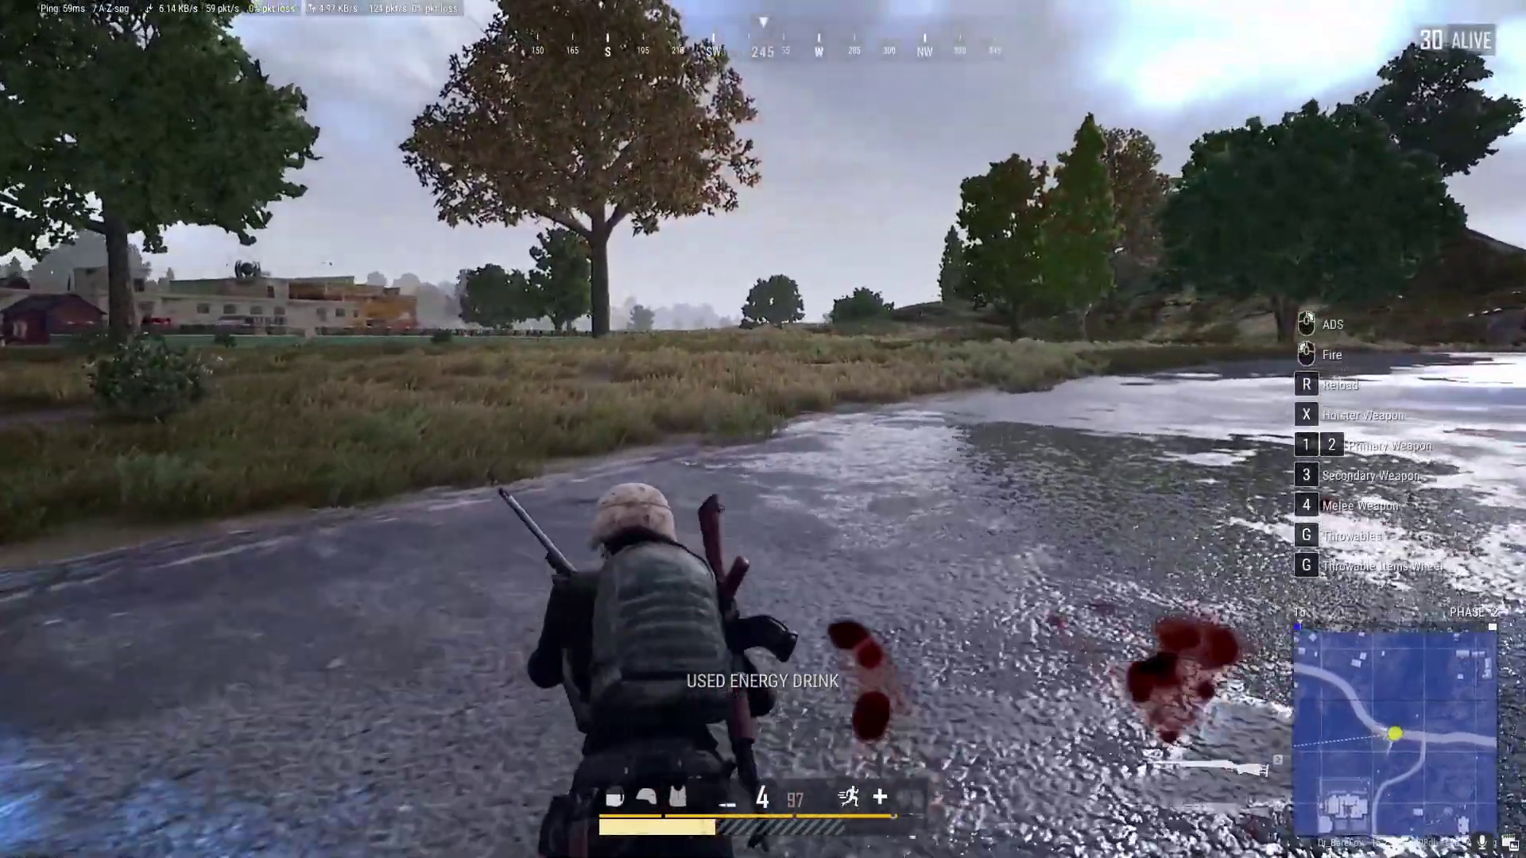